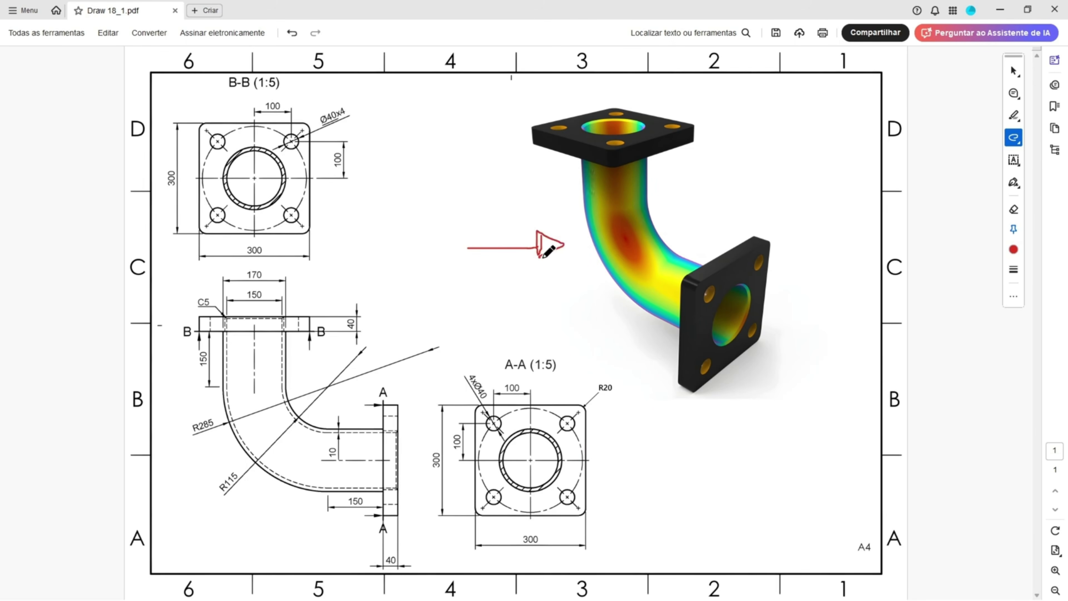
# Trace the pipe's outer curve on the 3D render and draw red arrows to the upper and the lower flange
pyautogui.moveTo(584, 164)
pyautogui.mouseDown()
pyautogui.moveTo(590, 235)
pyautogui.moveTo(638, 316)
pyautogui.mouseUp()
pyautogui.moveTo(735, 146)
pyautogui.mouseDown()
pyautogui.moveTo(740, 212)
pyautogui.moveTo(724, 208)
pyautogui.mouseUp()
pyautogui.moveTo(714, 104)
pyautogui.mouseDown()
pyautogui.moveTo(713, 114)
pyautogui.moveTo(734, 113)
pyautogui.mouseUp()
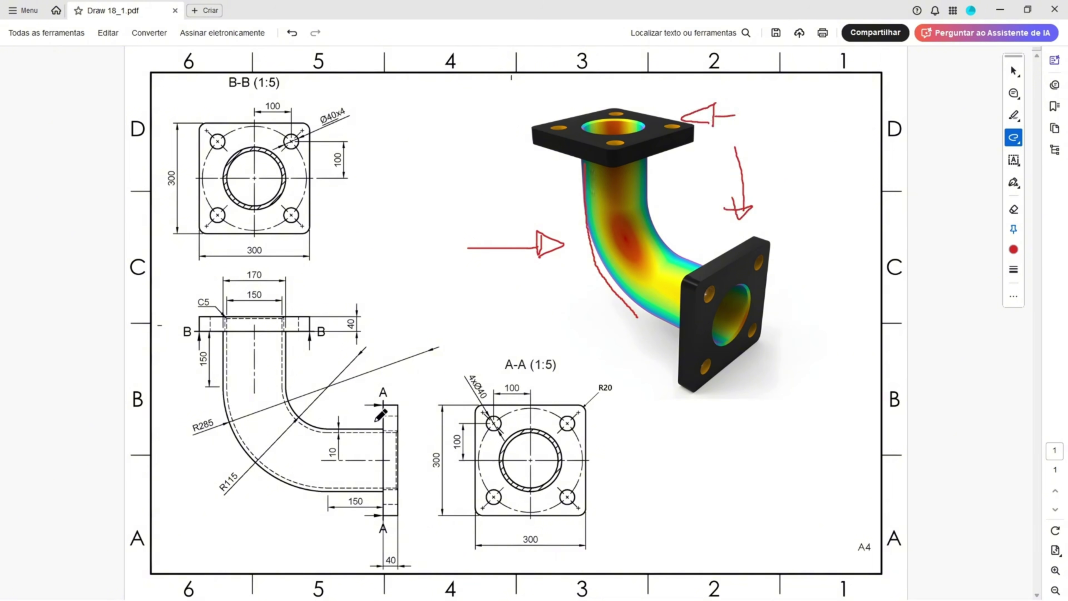
# Trace the bent pipe's centreline in red on the side view, from section A-A up to section B-B
pyautogui.keyDown('ctrl'); pyautogui.scroll(2, 242, 372); pyautogui.keyUp('ctrl')
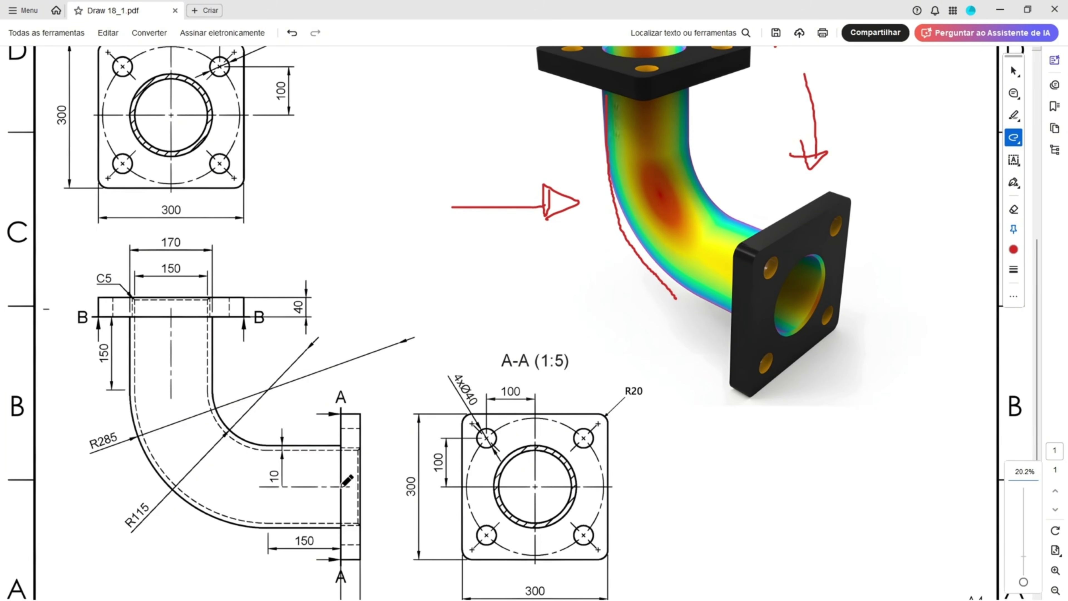
pyautogui.moveTo(342, 486)
pyautogui.mouseDown()
pyautogui.moveTo(269, 486)
pyautogui.moveTo(206, 458)
pyautogui.moveTo(176, 416)
pyautogui.moveTo(166, 325)
pyautogui.mouseUp()
pyautogui.moveTo(265, 484); pyautogui.dragTo(328, 487)
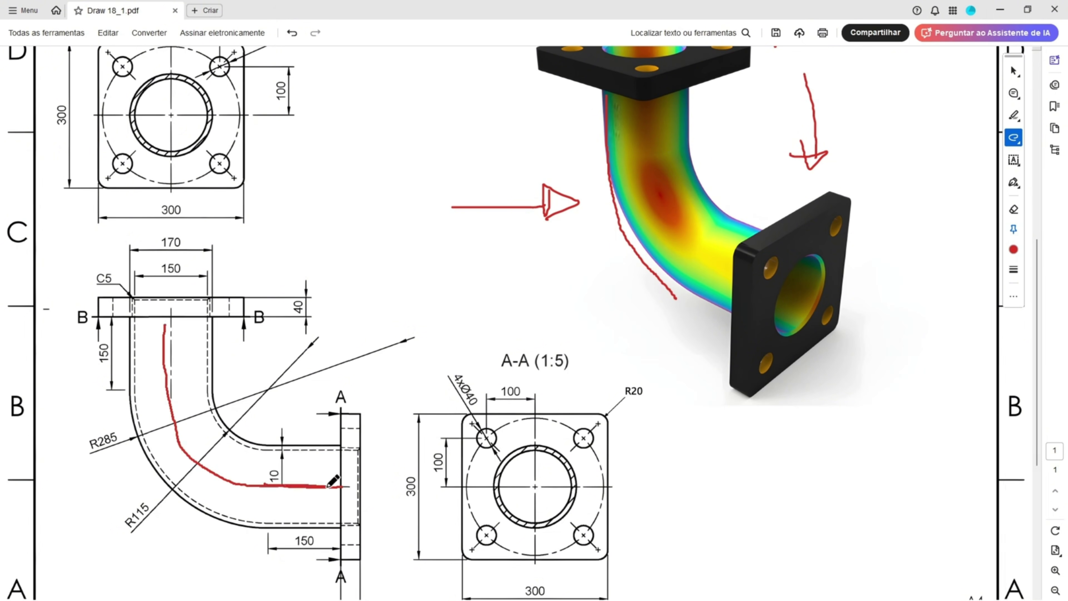
# Box the horizontal leg's 150 dimension and mark the bend's centreline arc in red, labelling it R200
pyautogui.moveTo(290, 534)
pyautogui.mouseDown()
pyautogui.moveTo(290, 553)
pyautogui.moveTo(332, 554)
pyautogui.moveTo(290, 531)
pyautogui.mouseUp()
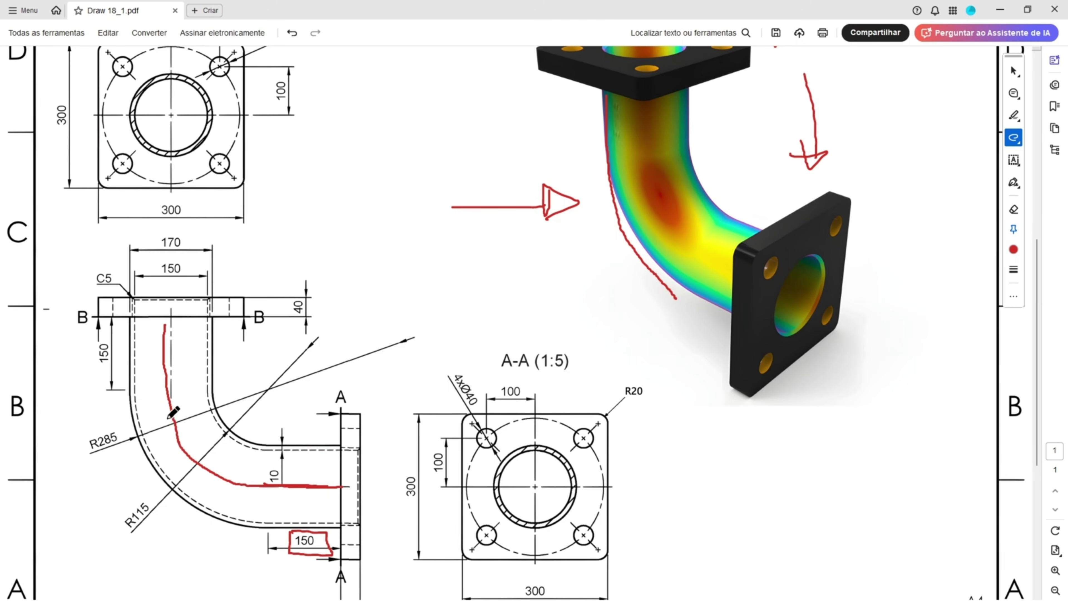
pyautogui.moveTo(169, 399)
pyautogui.mouseDown()
pyautogui.moveTo(189, 452)
pyautogui.moveTo(225, 478)
pyautogui.mouseUp()
pyautogui.moveTo(74, 476); pyautogui.dragTo(101, 492)
pyautogui.moveTo(106, 480); pyautogui.dragTo(129, 472)
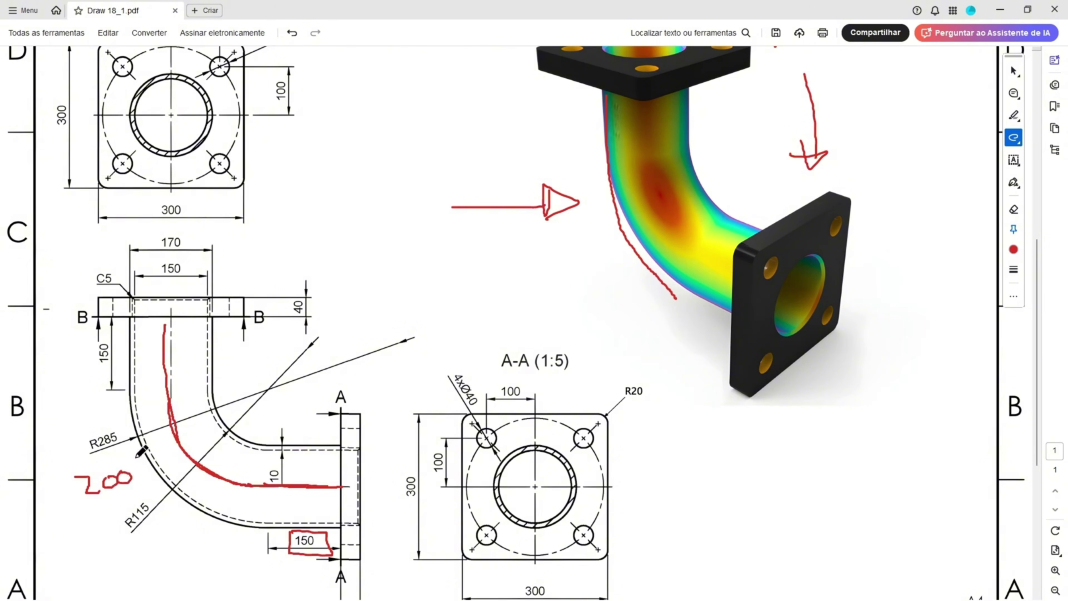
pyautogui.moveTo(62, 485)
pyautogui.mouseDown()
pyautogui.moveTo(67, 503)
pyautogui.moveTo(79, 502)
pyautogui.mouseUp()
# Highlight the bend's inner and outer arcs on the side view and circle their R115 and R285 dimensions
pyautogui.moveTo(215, 406); pyautogui.dragTo(243, 438)
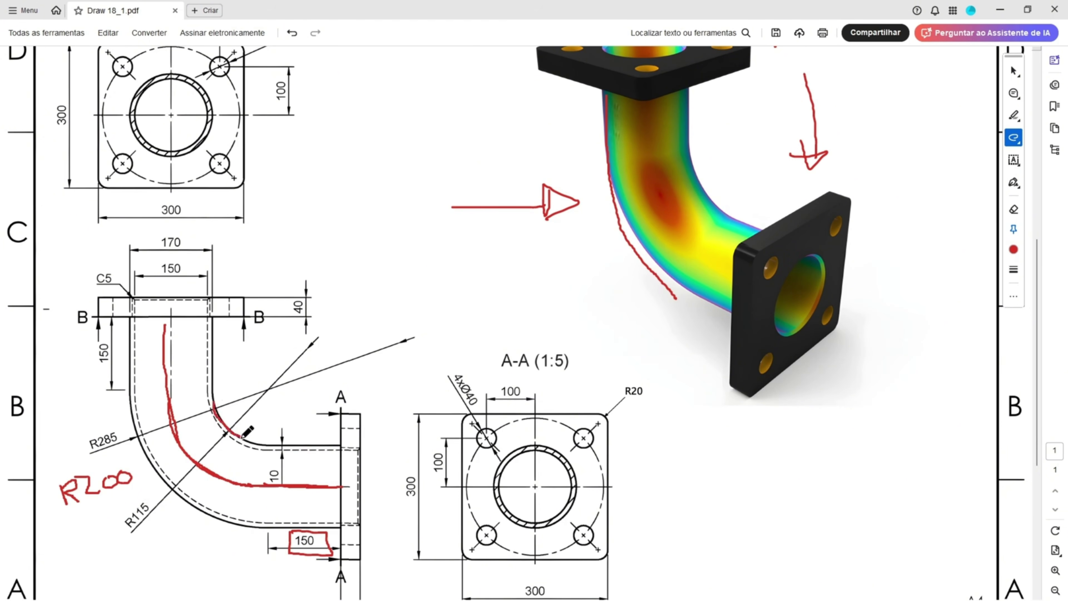
pyautogui.moveTo(134, 432)
pyautogui.mouseDown()
pyautogui.moveTo(108, 428)
pyautogui.moveTo(128, 455)
pyautogui.moveTo(137, 427)
pyautogui.mouseUp()
pyautogui.moveTo(141, 503)
pyautogui.mouseDown()
pyautogui.moveTo(152, 531)
pyautogui.moveTo(121, 497)
pyautogui.mouseUp()
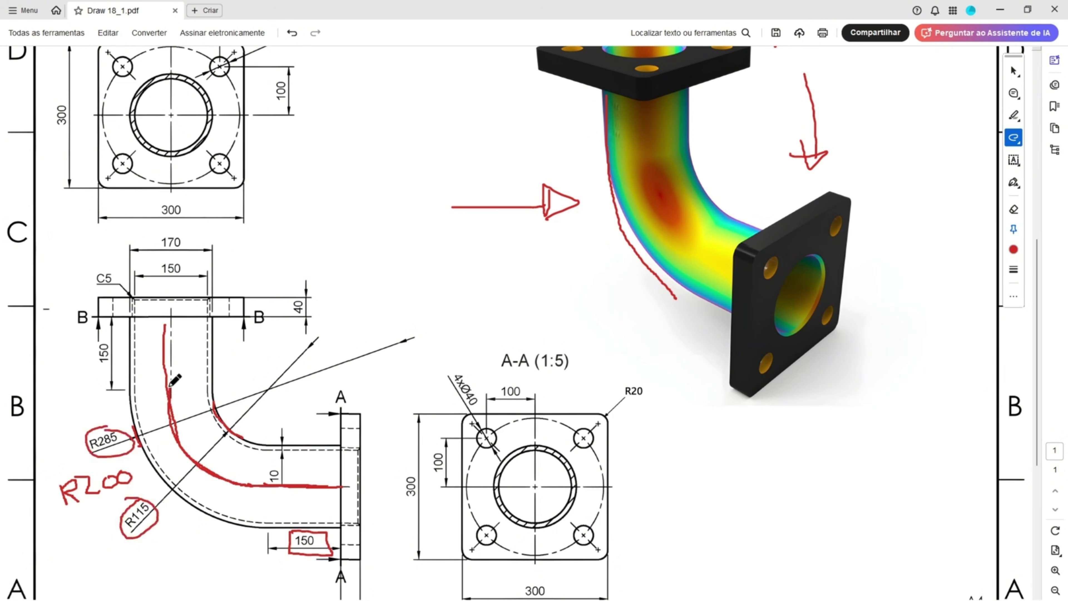
# Retrace the vertical leg's centreline, box its 150 dimension, and mark the centreline's end point at section A-A
pyautogui.moveTo(170, 385); pyautogui.dragTo(166, 323)
pyautogui.moveTo(94, 336)
pyautogui.mouseDown()
pyautogui.moveTo(92, 374)
pyautogui.moveTo(114, 339)
pyautogui.moveTo(84, 346)
pyautogui.mouseUp()
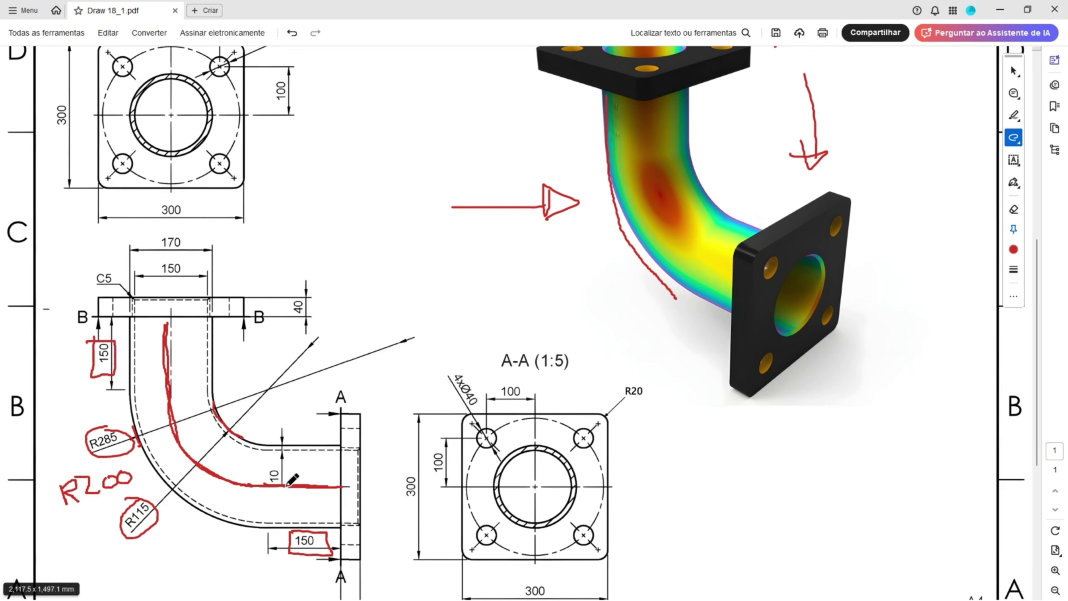
pyautogui.click(338, 487)
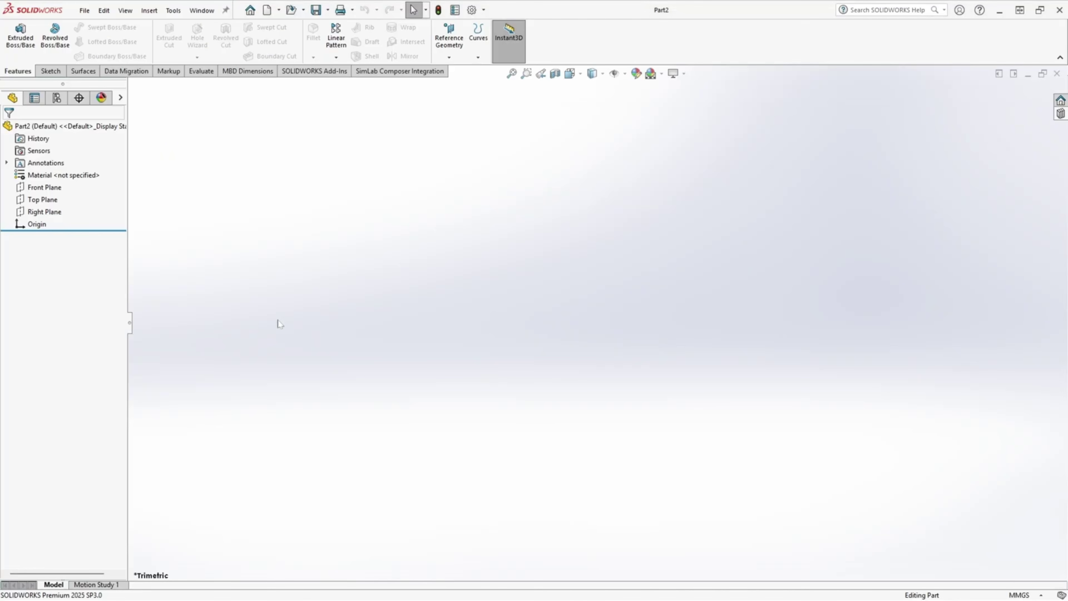
# In SolidWorks, sketch on the Front Plane a leftward horizontal line of about 71 mm from the origin, a tangent 90° arc and a vertical line upward
pyautogui.click(51, 70)
pyautogui.click(15, 34)
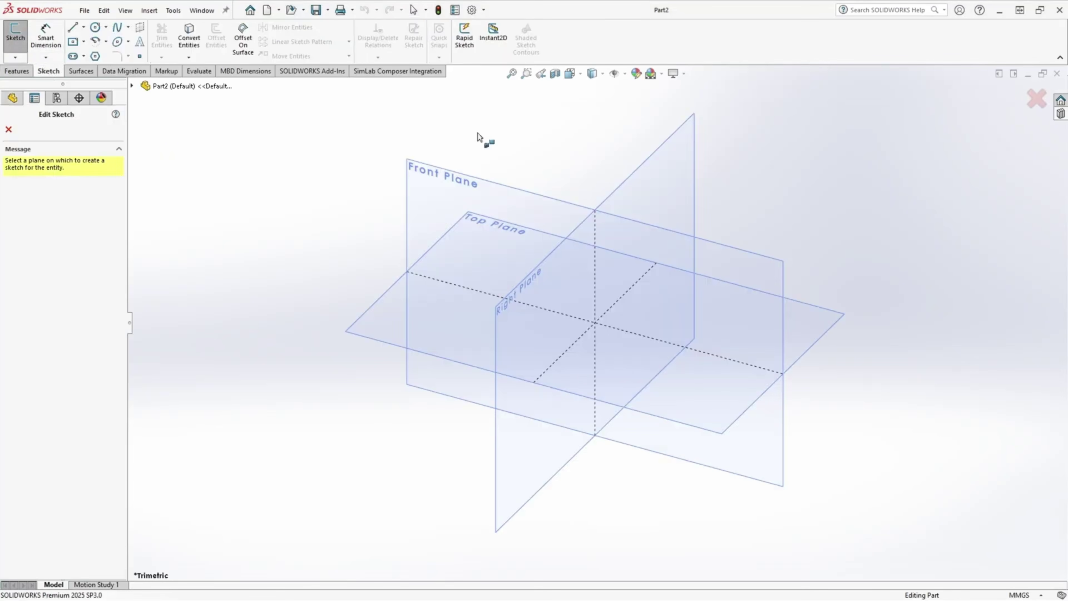
pyautogui.click(493, 189)
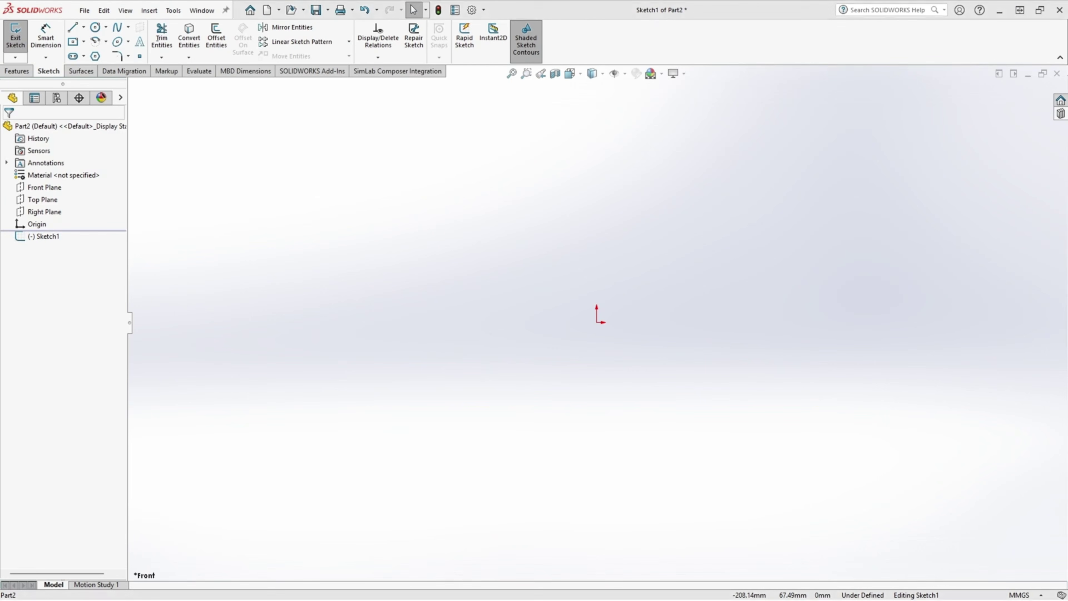
pyautogui.click(72, 27)
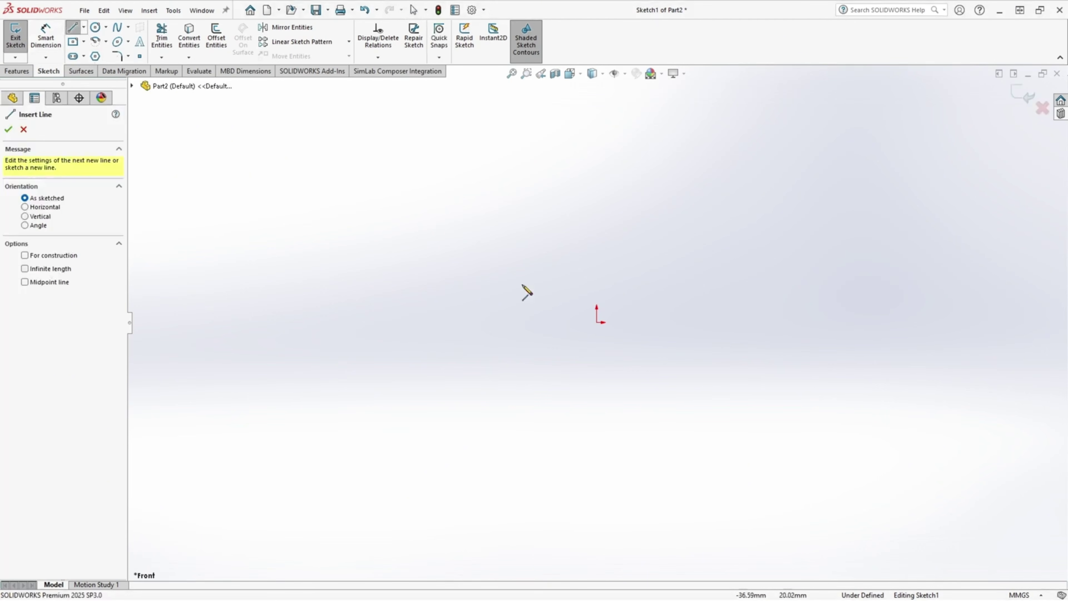
pyautogui.click(596, 322)
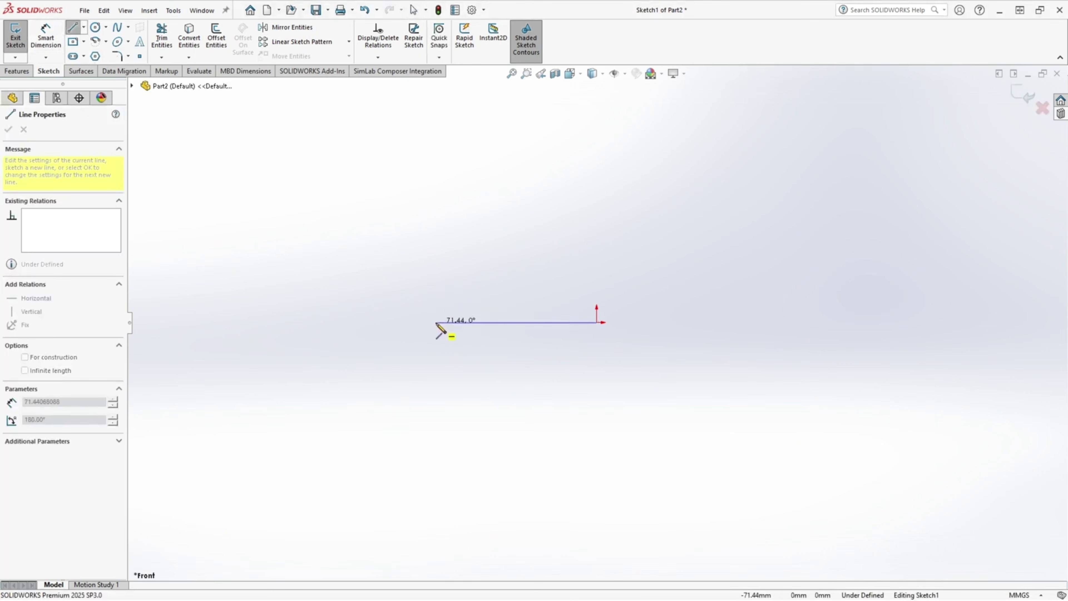
pyautogui.click(435, 322)
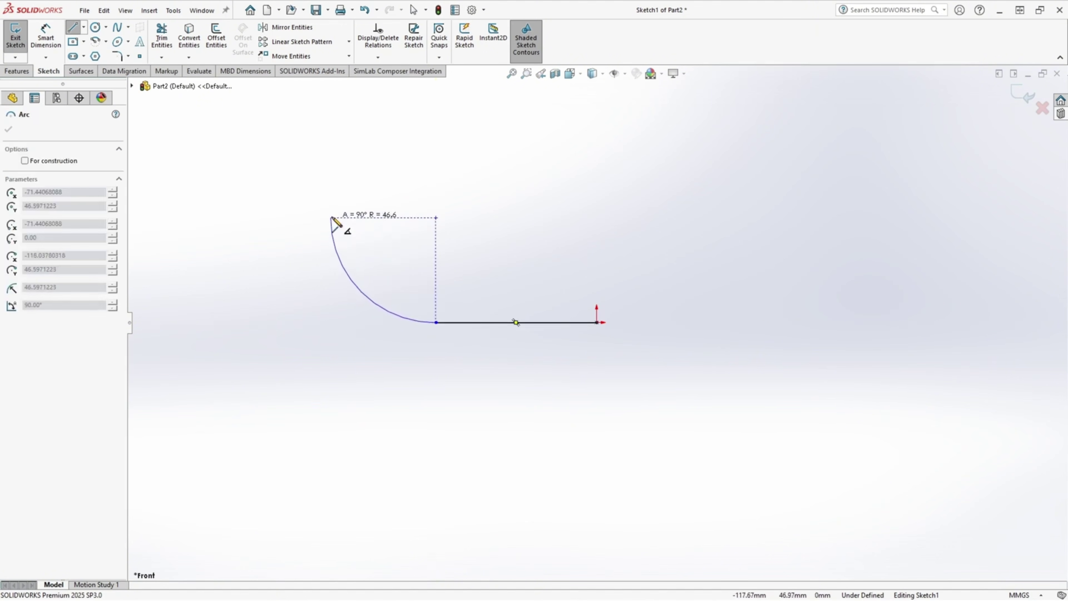
pyautogui.click(330, 217)
pyautogui.click(330, 118)
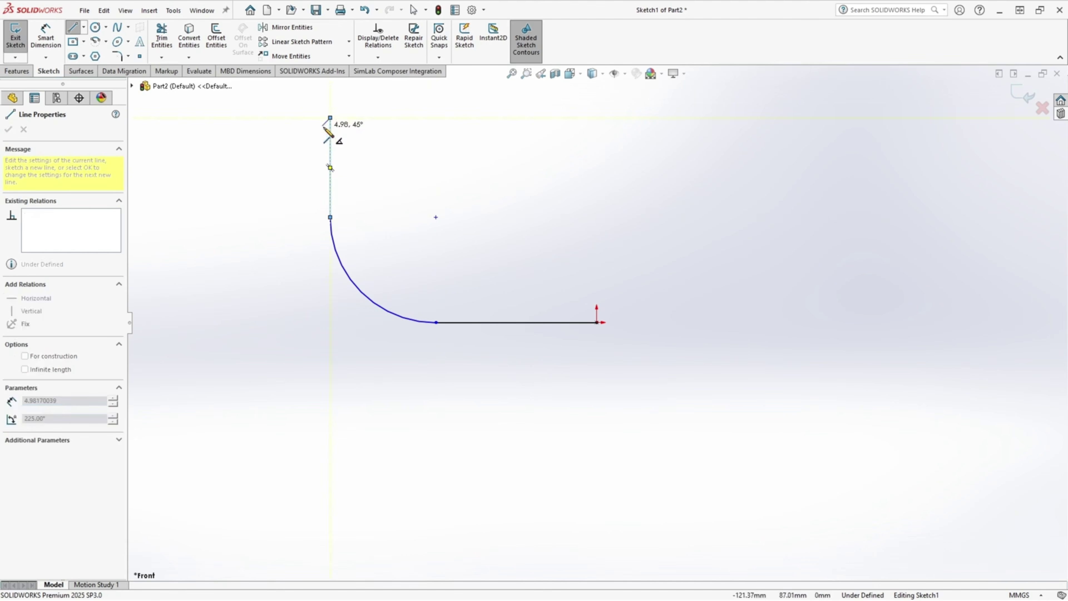
pyautogui.press('Escape')
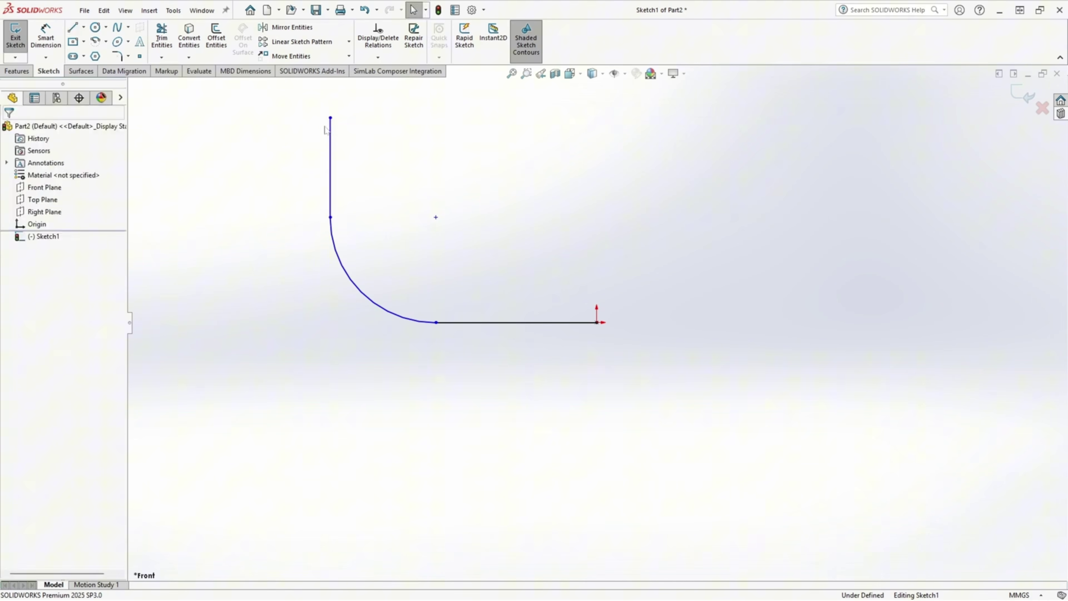
# Add an Equal relation between the horizontal and the vertical line of the sketch
pyautogui.click(494, 323)
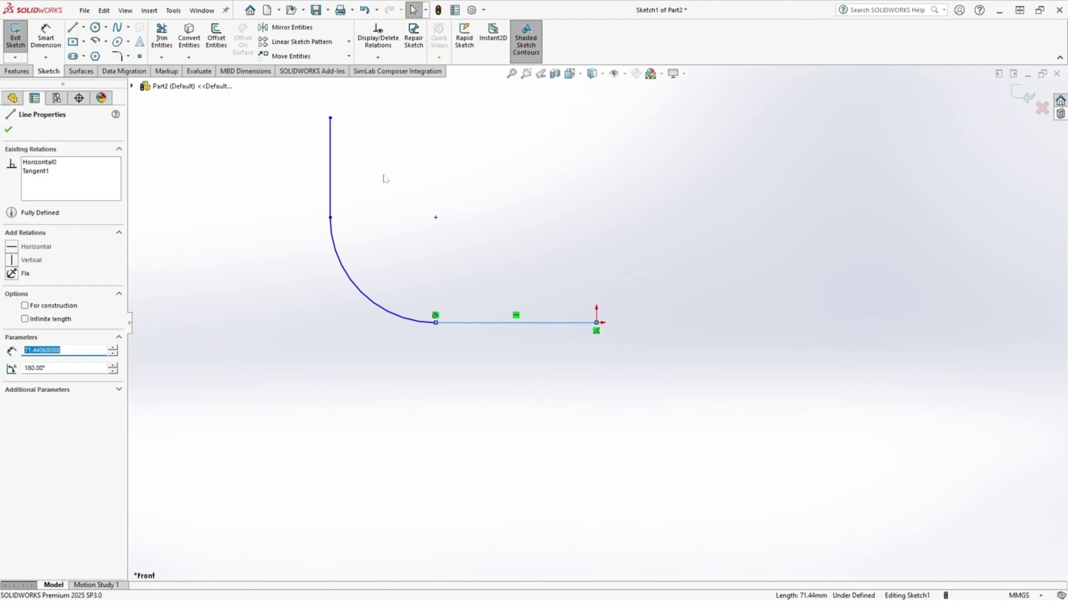
pyautogui.keyDown('ctrl'); pyautogui.click(331, 172); pyautogui.keyUp('ctrl')
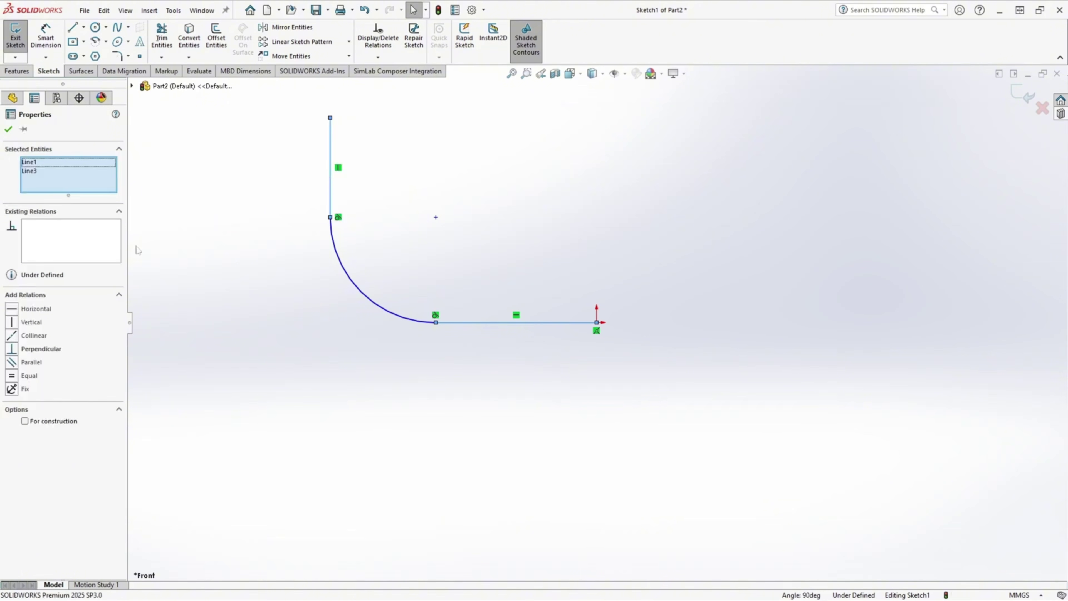
pyautogui.click(11, 376)
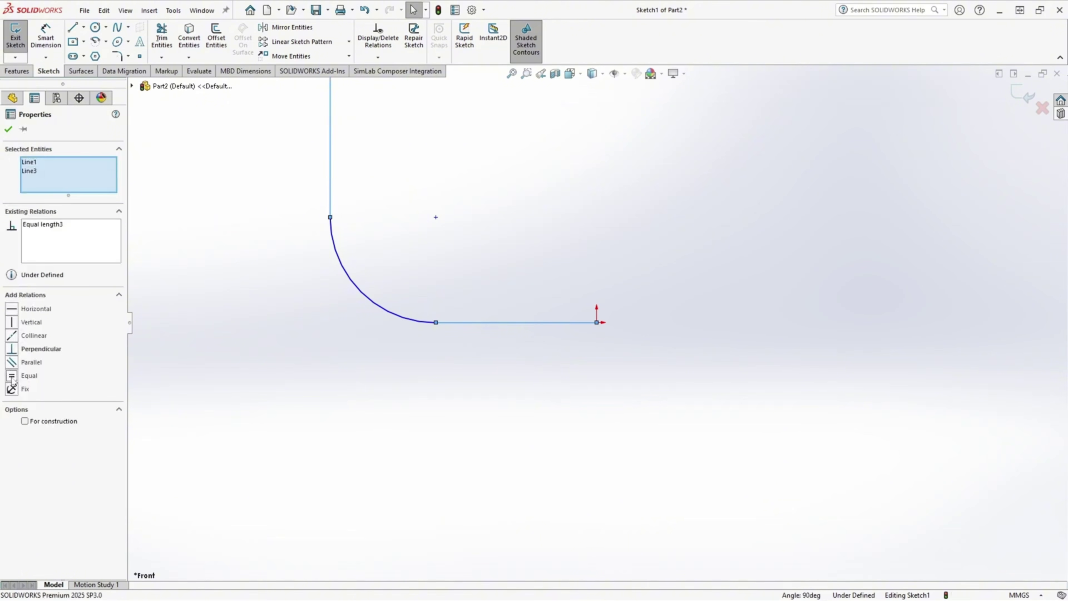
pyautogui.click(8, 129)
# Dimension the horizontal line with Smart Dimension and set its length to 150 mm
pyautogui.scroll(2, 294, 243)
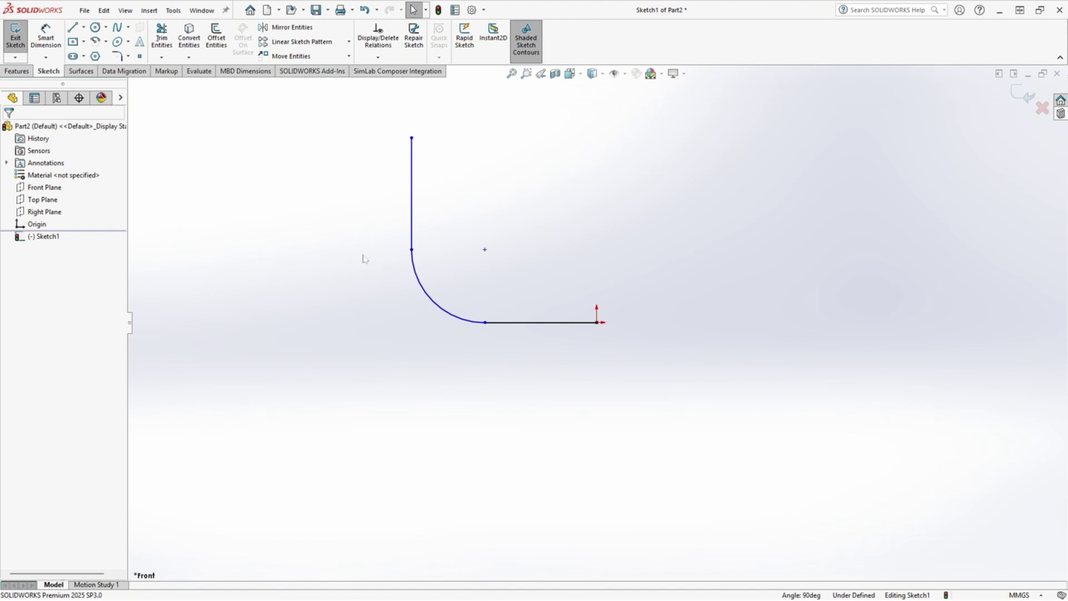
pyautogui.scroll(-1, 403, 251)
pyautogui.click(45, 37)
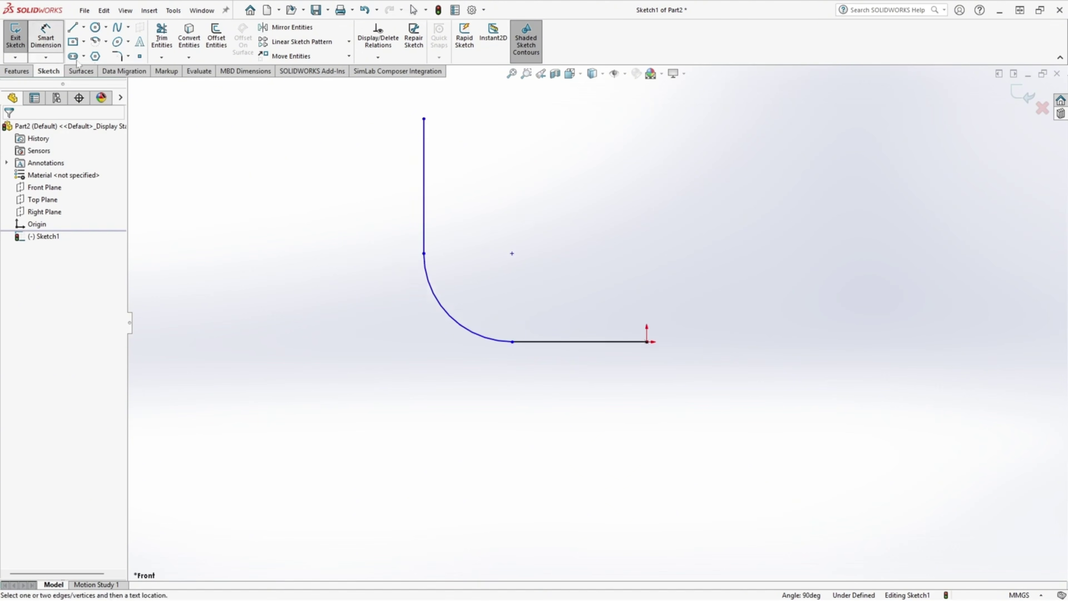
pyautogui.click(561, 342)
pyautogui.click(568, 372)
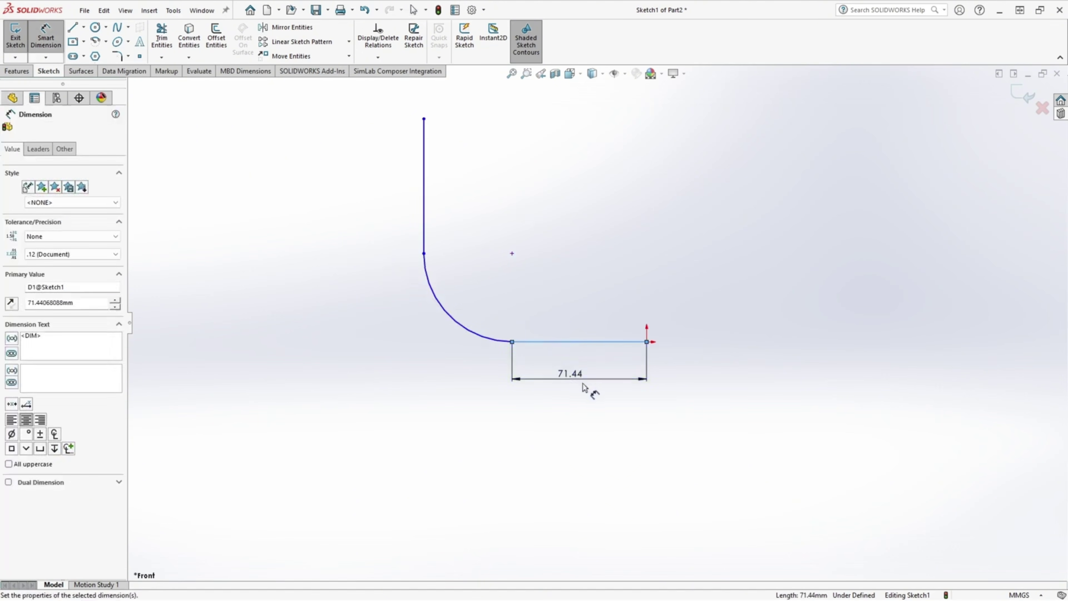
pyautogui.write('150')
pyautogui.press('Return')
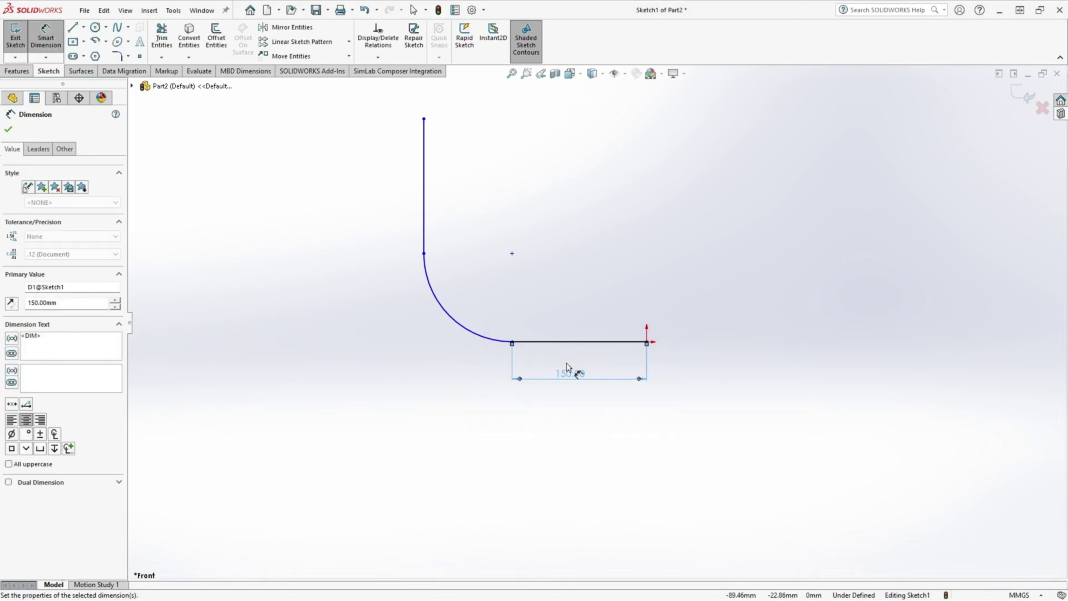
# Dimension the arc's radius as 200 mm and finish dimensioning the sketch
pyautogui.click(455, 324)
pyautogui.click(410, 364)
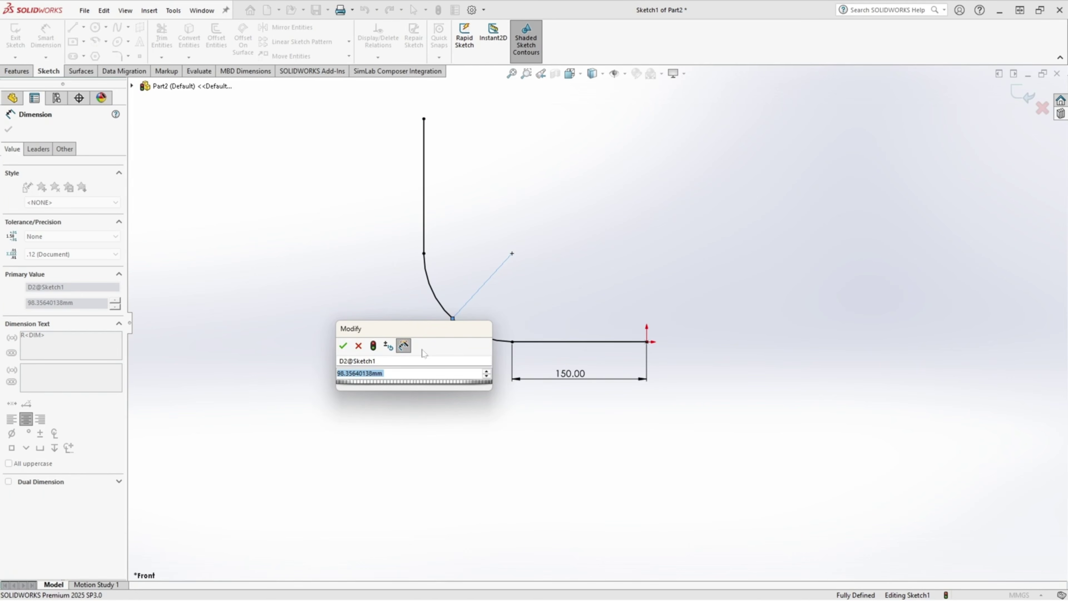
pyautogui.write('200')
pyautogui.press('Return')
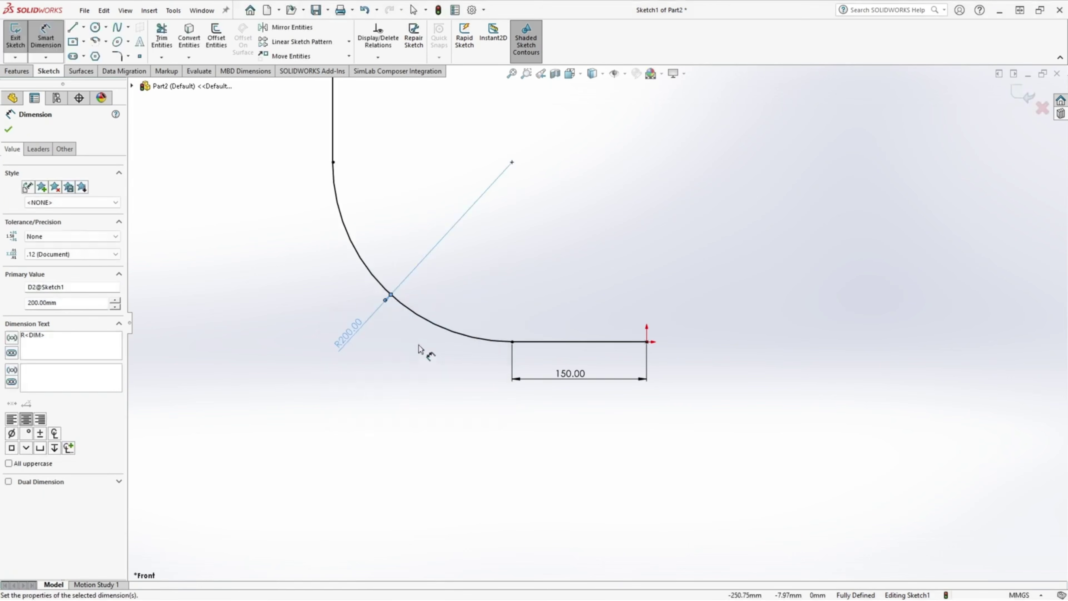
pyautogui.scroll(3, 312, 210)
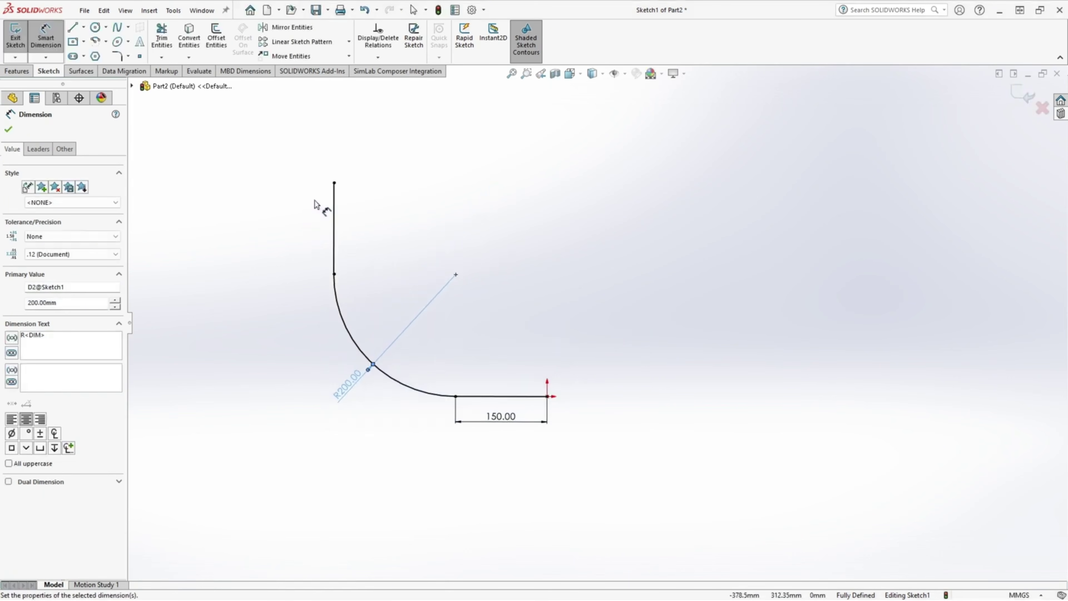
pyautogui.click(8, 130)
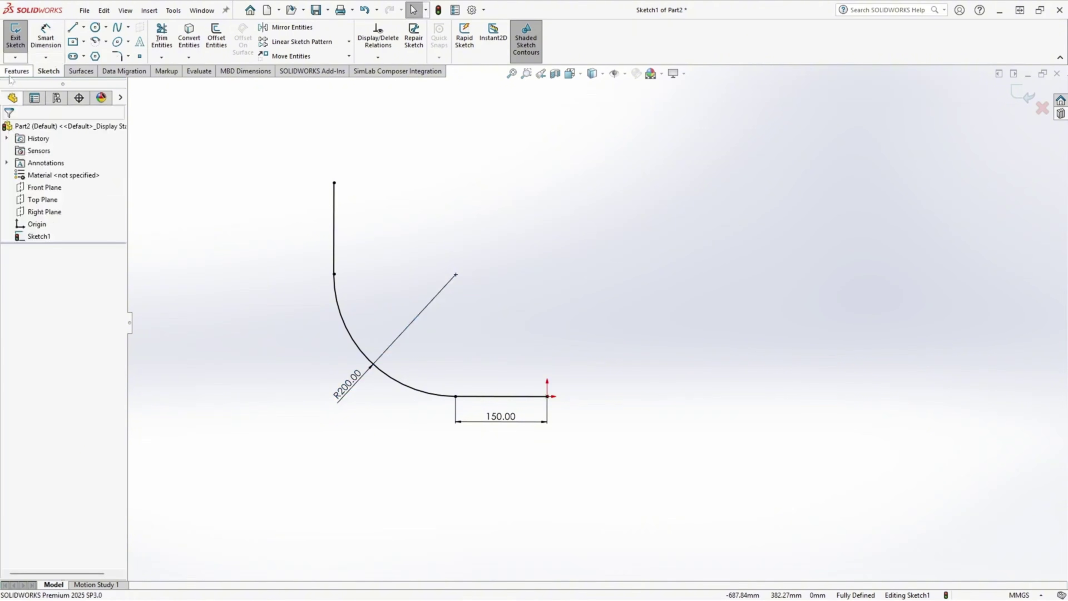
# Start a Swept Boss/Base along the path sketch and set it to use a circular profile
pyautogui.click(16, 71)
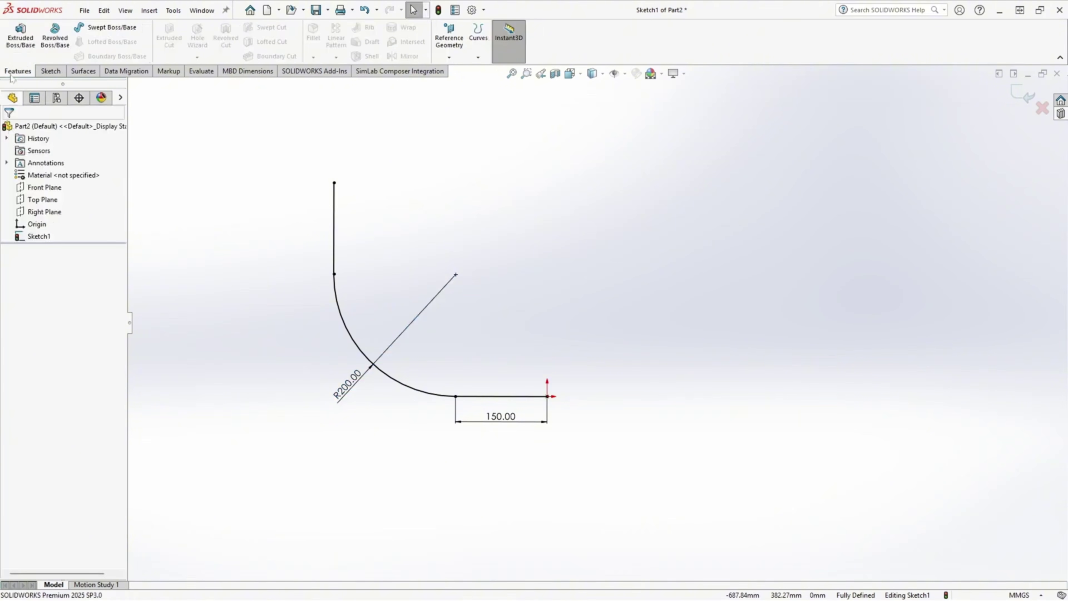
pyautogui.click(101, 28)
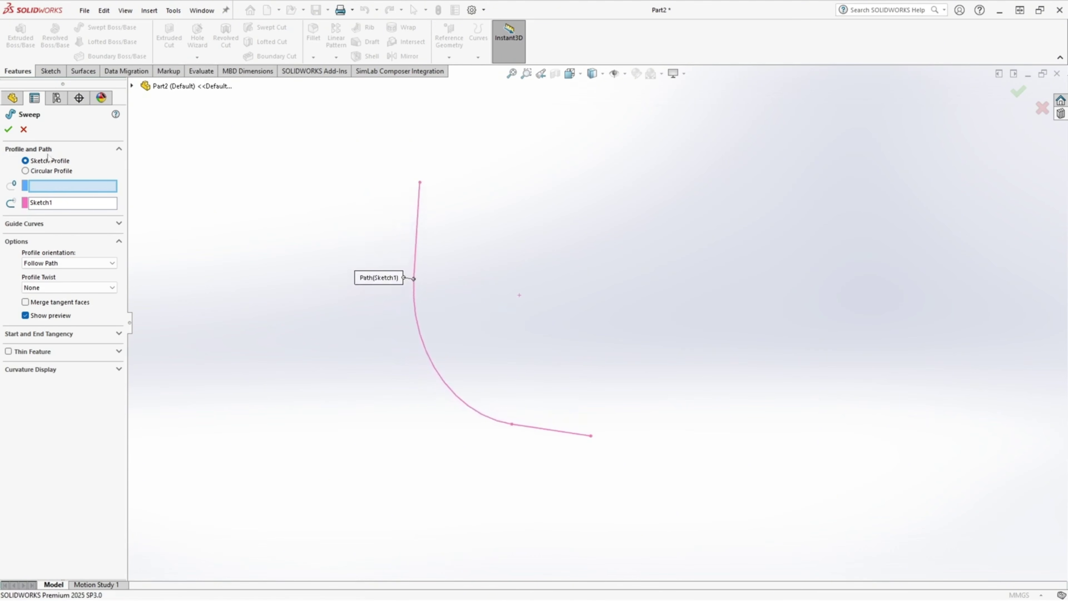
pyautogui.click(25, 171)
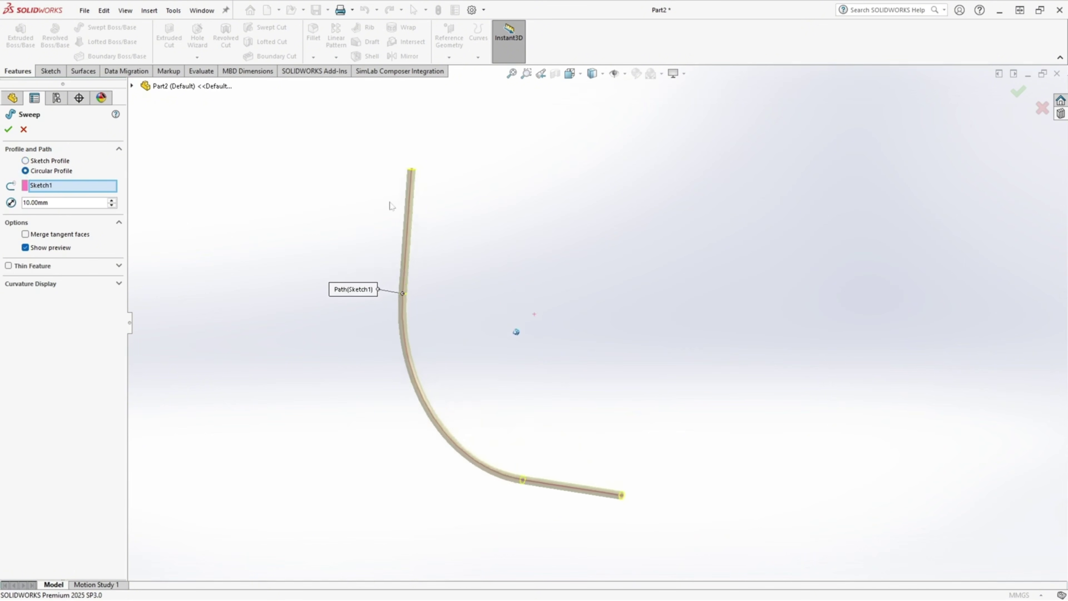
pyautogui.moveTo(516, 332); pyautogui.dragTo(526, 332, button='middle')
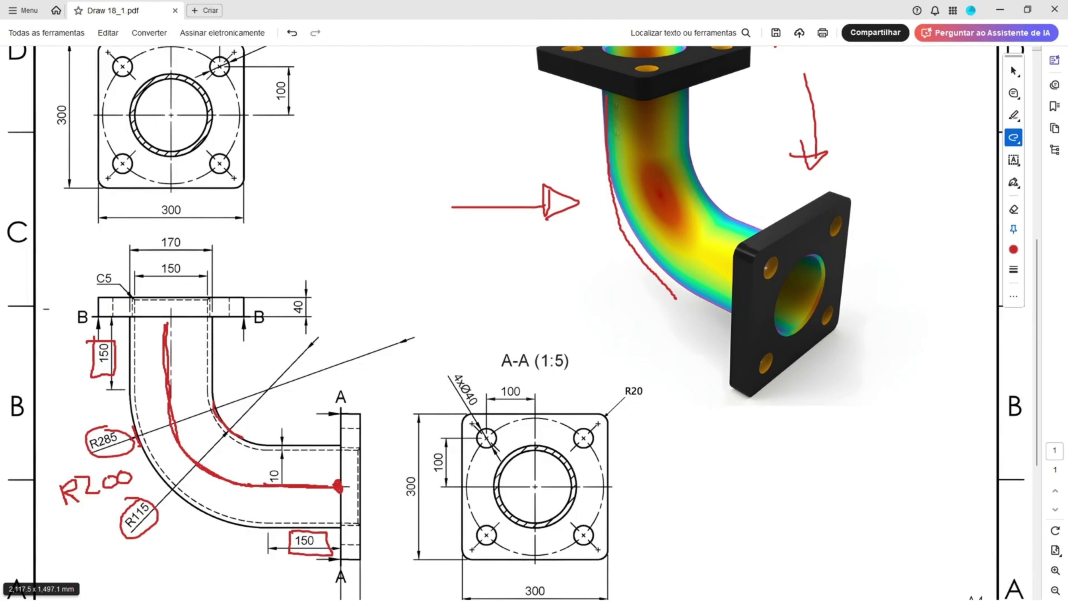
# Box the pipe's 170 dimension in the PDF drawing, and in SolidWorks set the sweep's circular profile diameter to 170 mm
pyautogui.scroll(1, 150, 281)
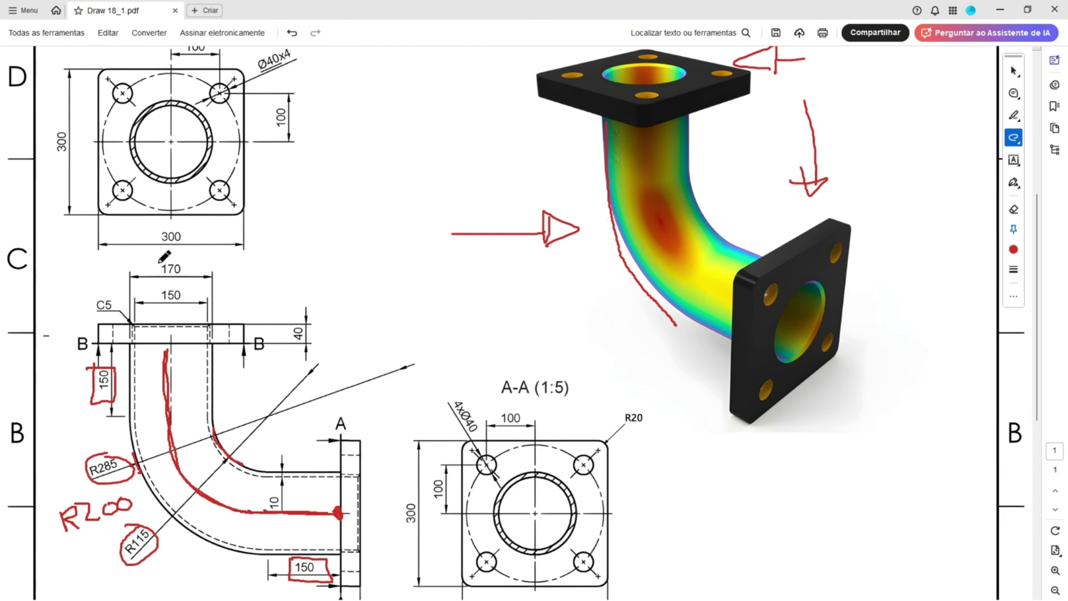
pyautogui.moveTo(158, 270)
pyautogui.mouseDown()
pyautogui.moveTo(188, 279)
pyautogui.moveTo(188, 258)
pyautogui.moveTo(158, 259)
pyautogui.mouseUp()
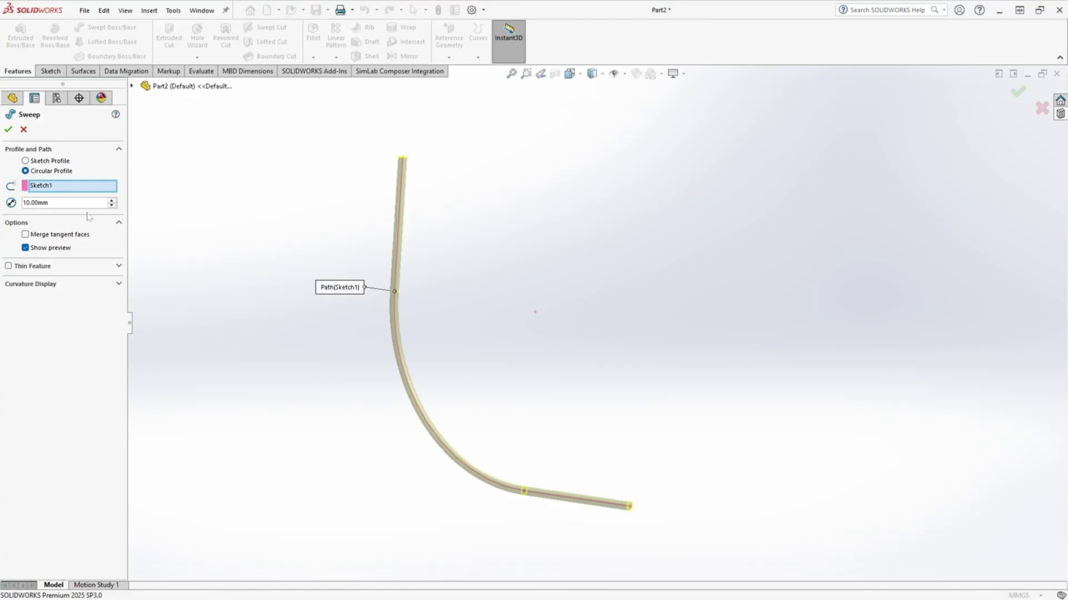
pyautogui.write('170')
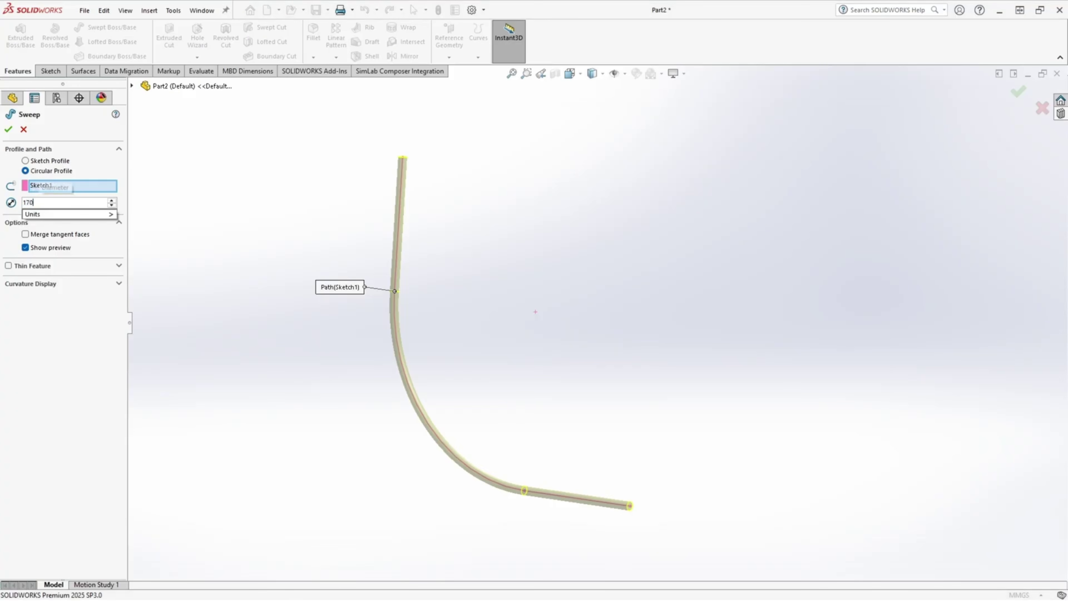
pyautogui.press('Return')
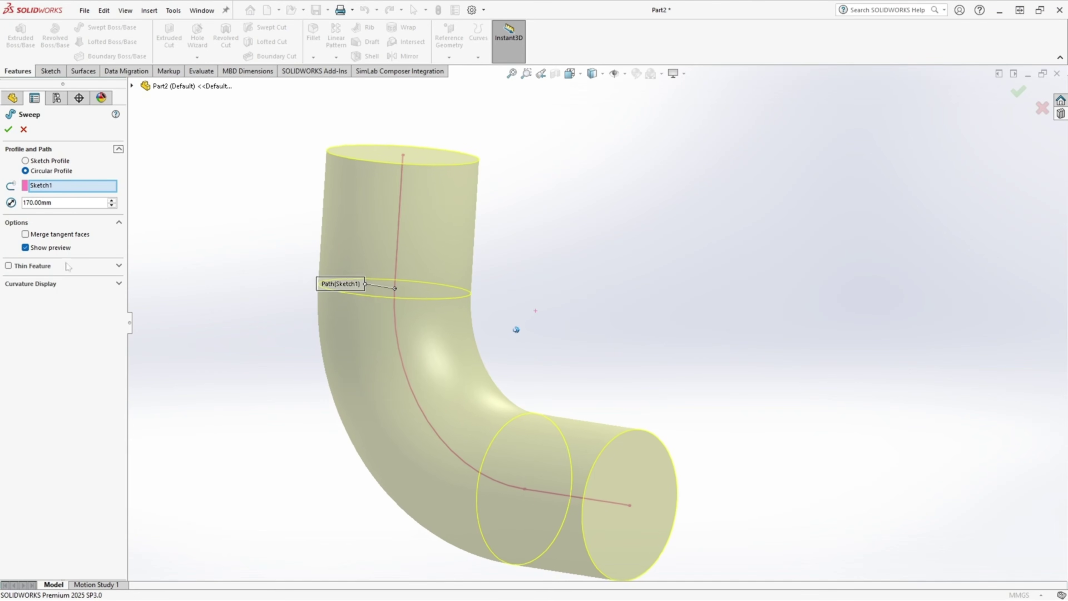
# Turn on the sweep's thin feature, and in the PDF drawing box the 150 dimension and write 10 at both walls
pyautogui.click(8, 266)
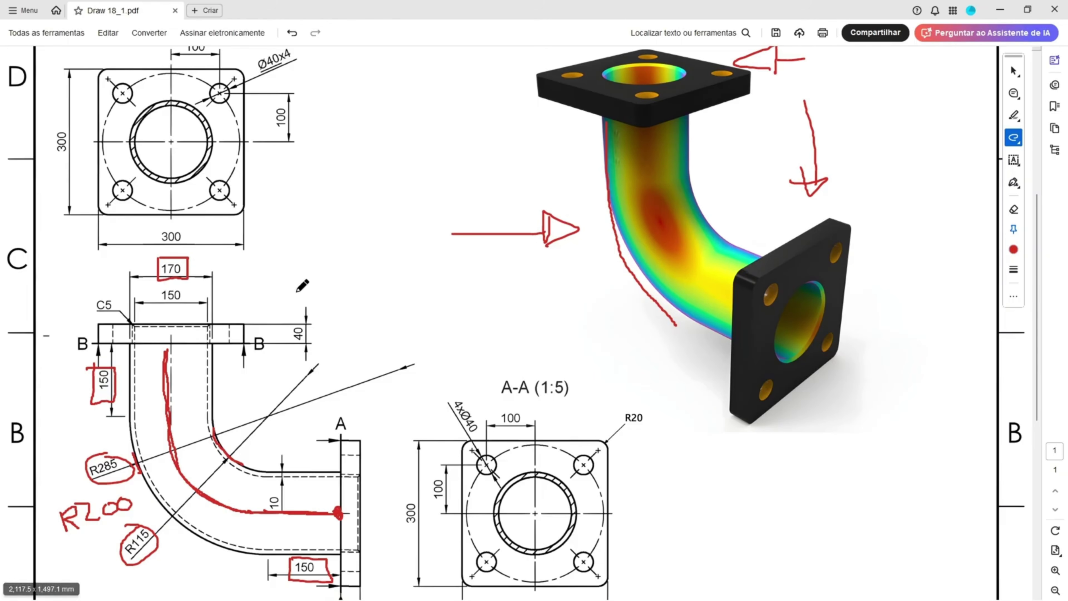
pyautogui.scroll(1, 140, 222)
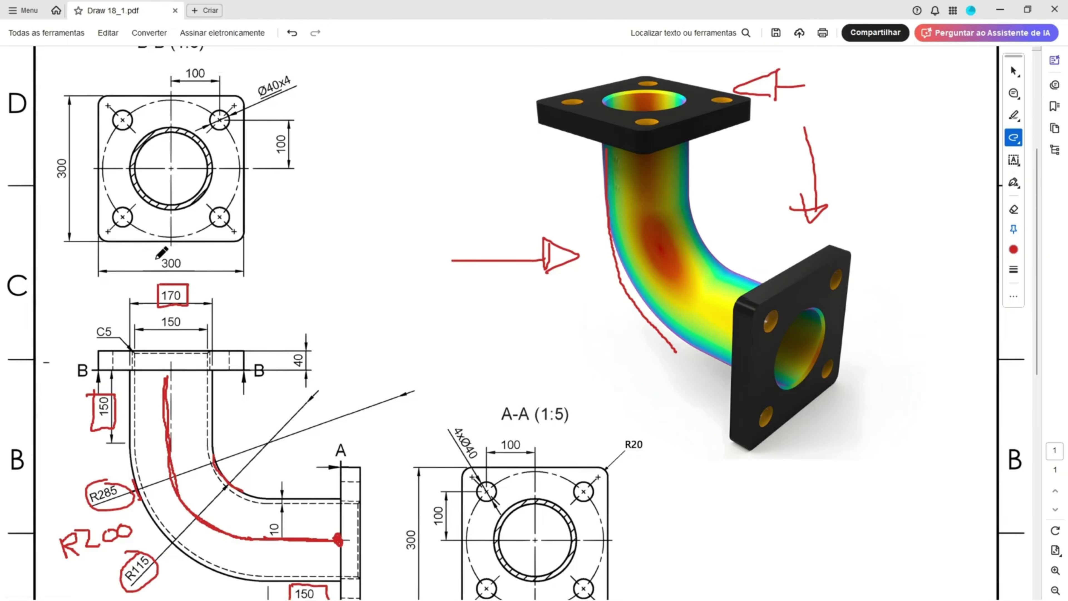
pyautogui.scroll(-2, 161, 252)
pyautogui.moveTo(180, 260)
pyautogui.mouseDown()
pyautogui.moveTo(171, 260)
pyautogui.moveTo(174, 280)
pyautogui.moveTo(186, 264)
pyautogui.mouseUp()
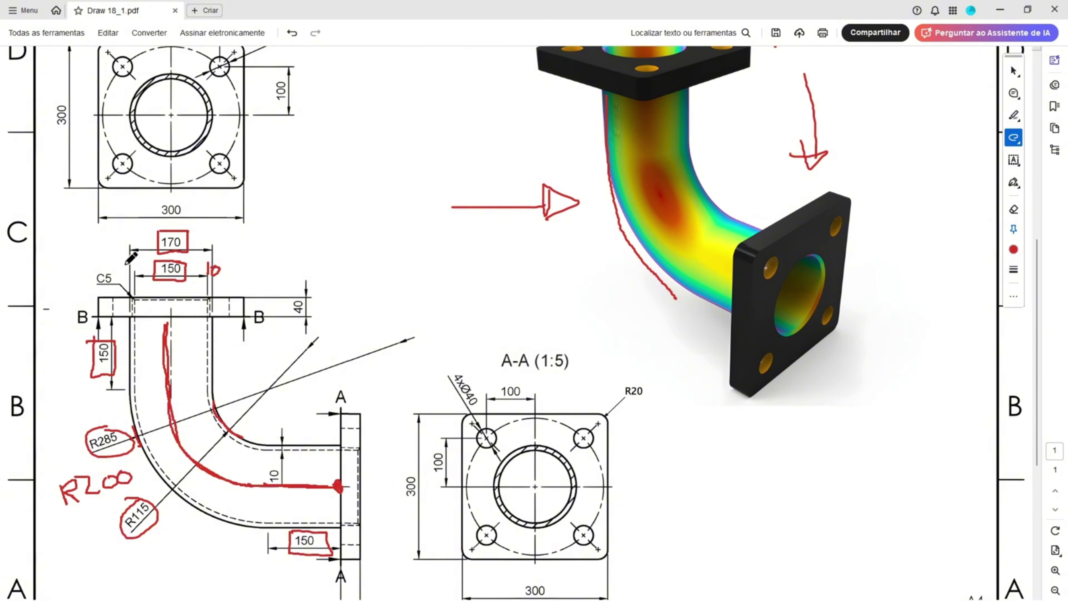
pyautogui.moveTo(131, 264); pyautogui.dragTo(129, 275)
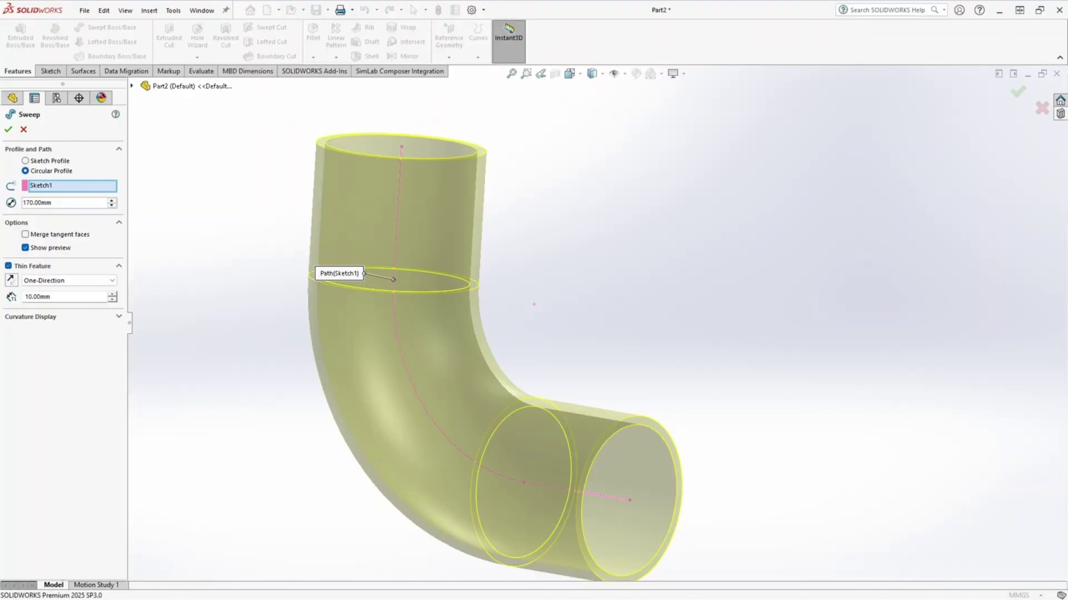
# Back in SolidWorks, reverse the 10 mm thin wall to the inside of the profile and complete the sweep
pyautogui.click(11, 281)
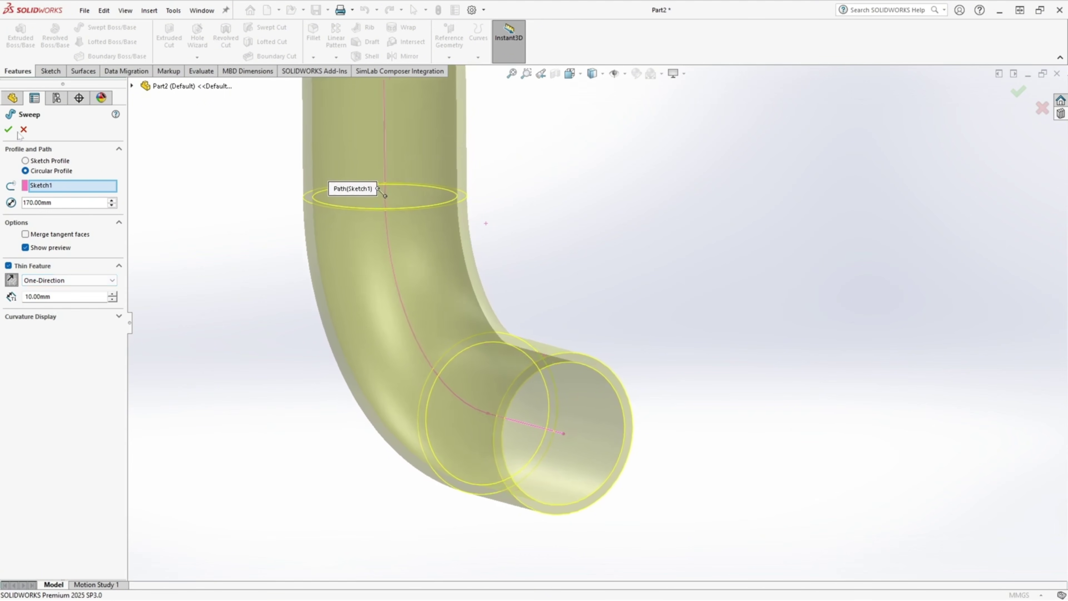
pyautogui.click(8, 130)
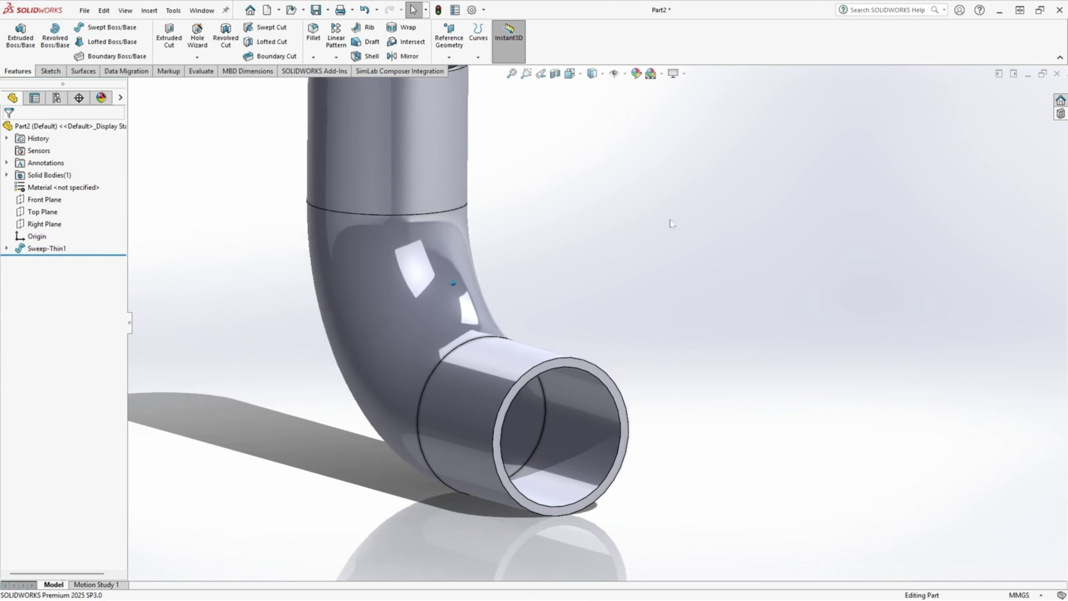
pyautogui.moveTo(600, 318); pyautogui.dragTo(461, 198, button='middle')
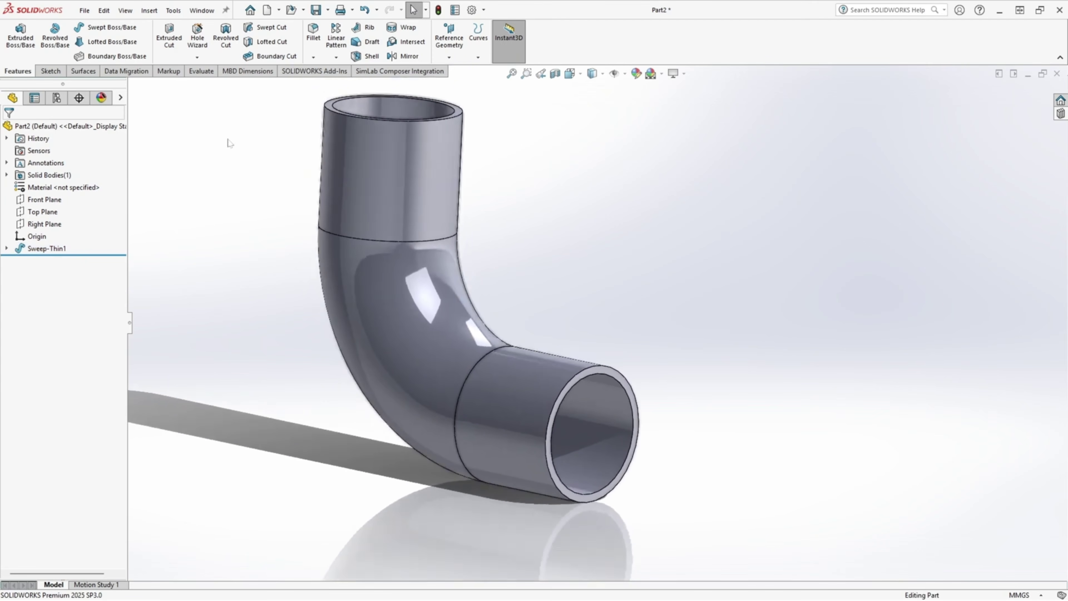
# Measure the inner and outer diameters at the open end of the pipe's horizontal leg
pyautogui.click(202, 71)
pyautogui.click(86, 36)
pyautogui.scroll(-2, 720, 366)
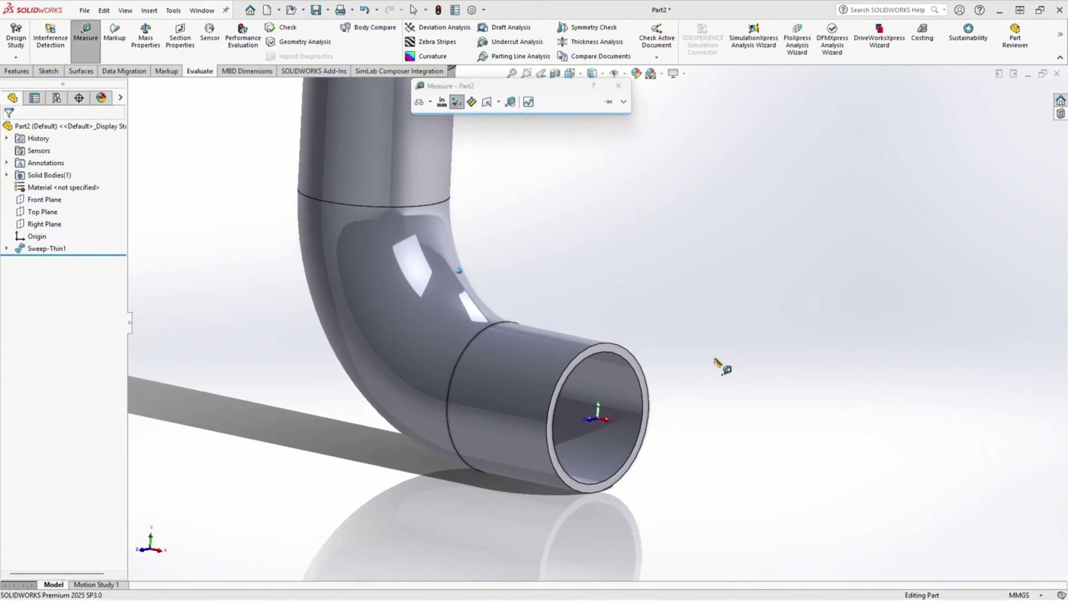
pyautogui.scroll(-2, 673, 357)
pyautogui.click(663, 348)
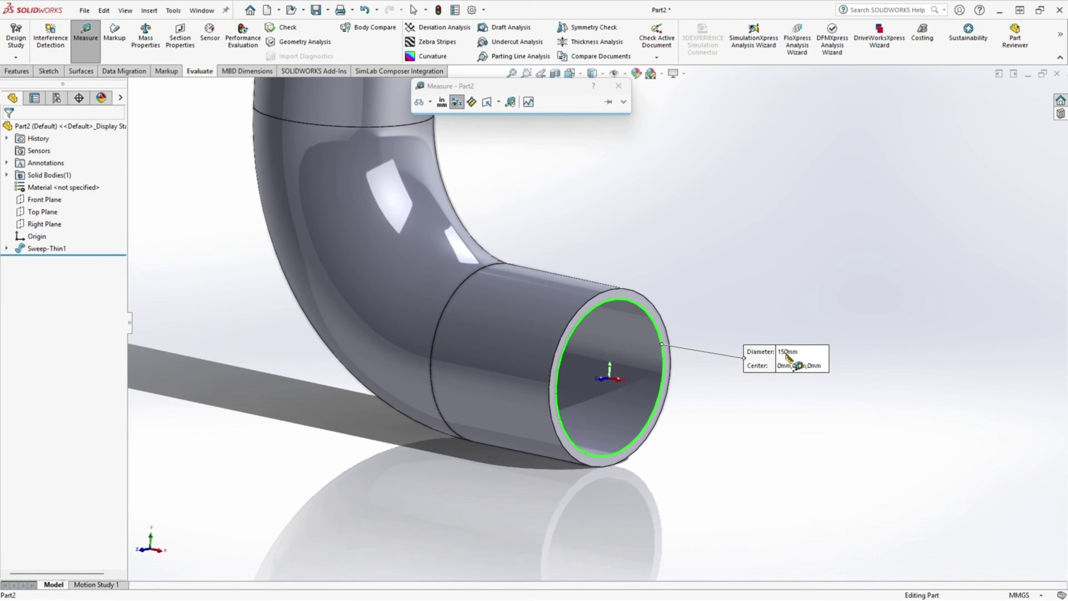
pyautogui.click(689, 275)
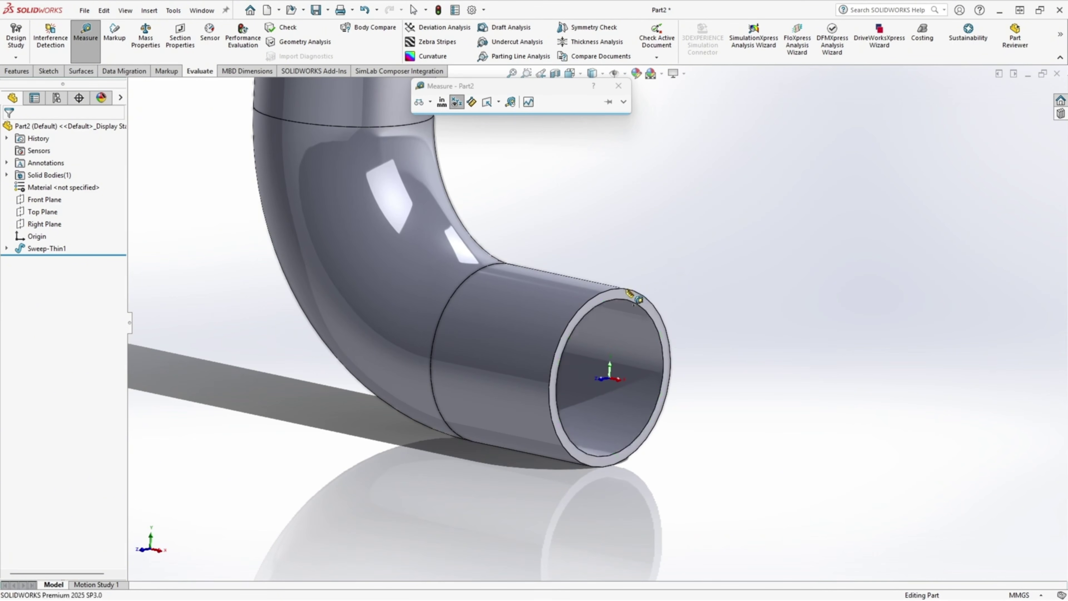
pyautogui.click(628, 290)
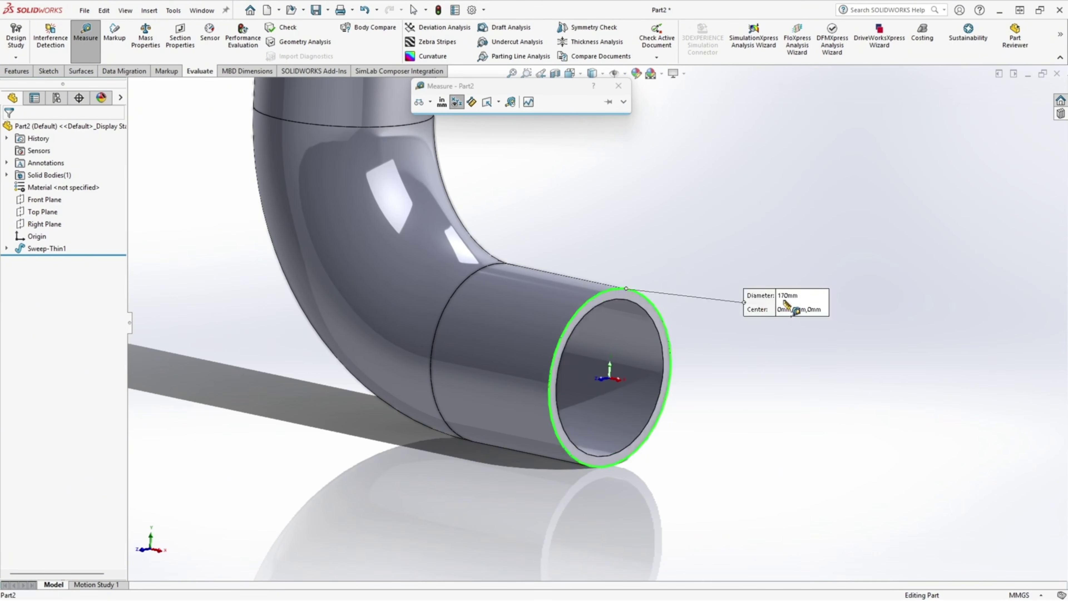
pyautogui.click(631, 234)
pyautogui.scroll(2, 626, 232)
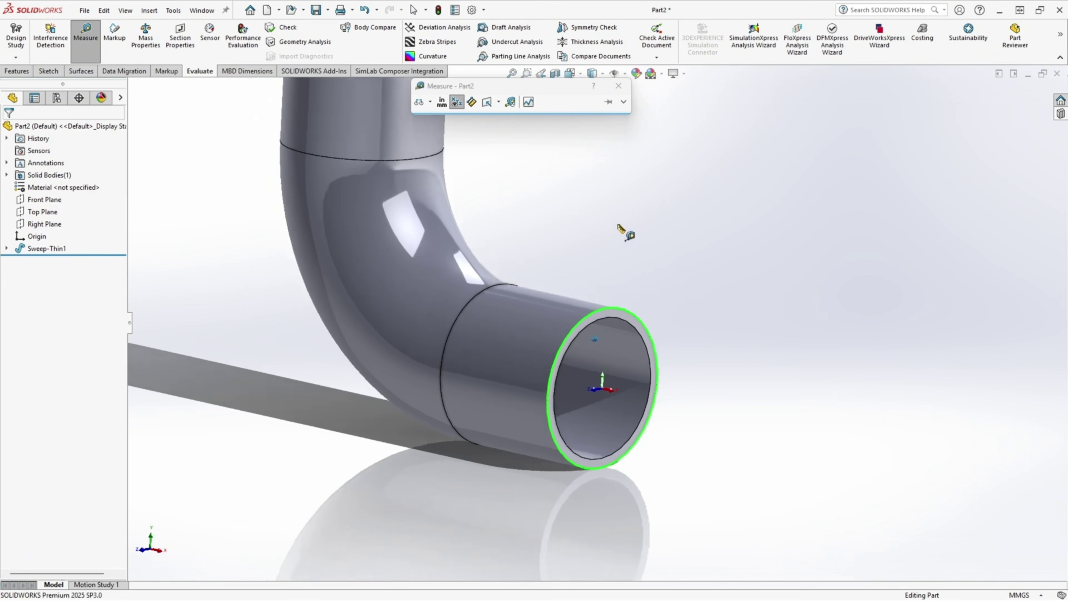
# Start a new sketch on the annular end face of the pipe's horizontal leg
pyautogui.click(43, 75)
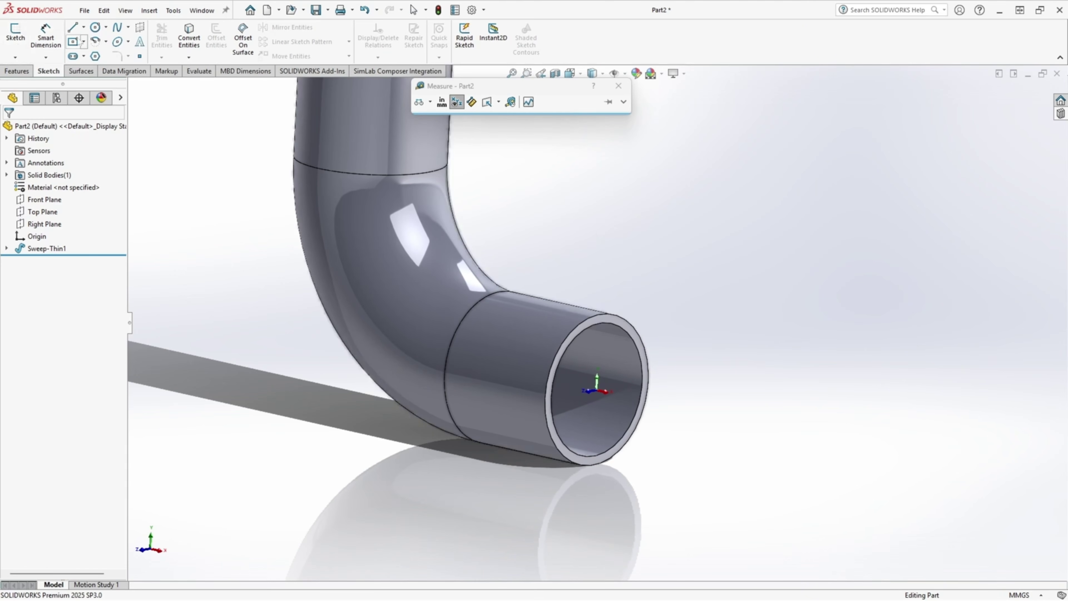
pyautogui.click(15, 33)
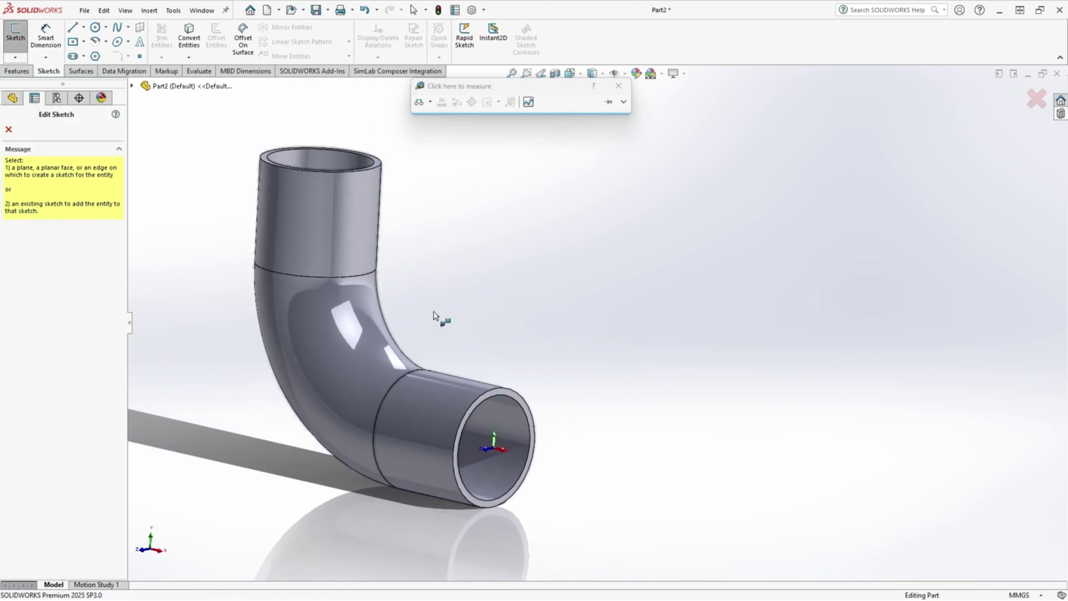
pyautogui.click(488, 388)
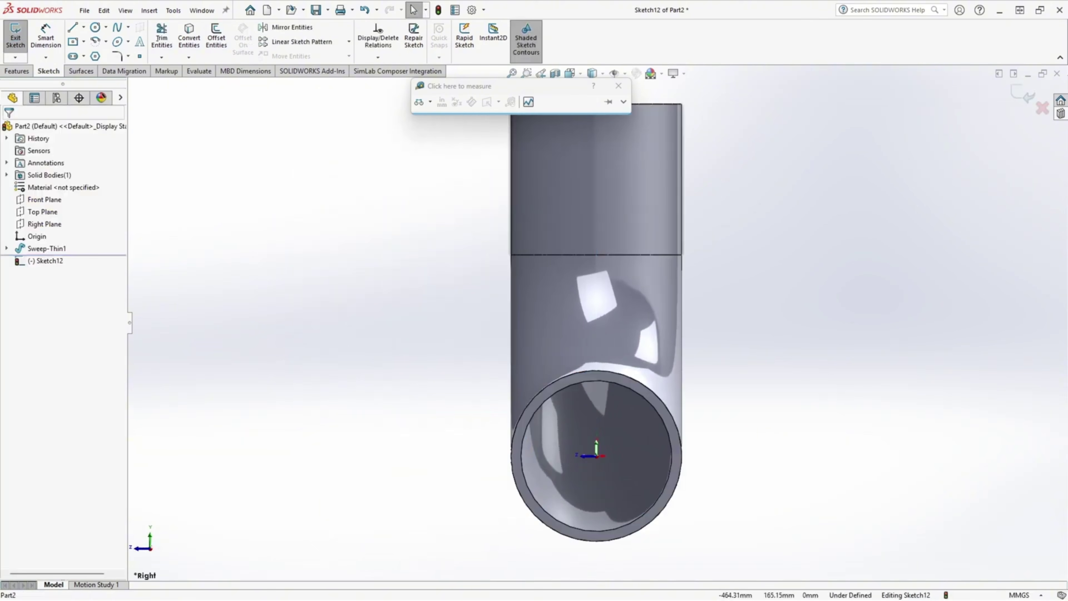
# Switch to the PDF drawing, outline the flange at section A-A, add an arrow to the A-A view and box its 300 width
pyautogui.hotkey('alt', 'Tab')
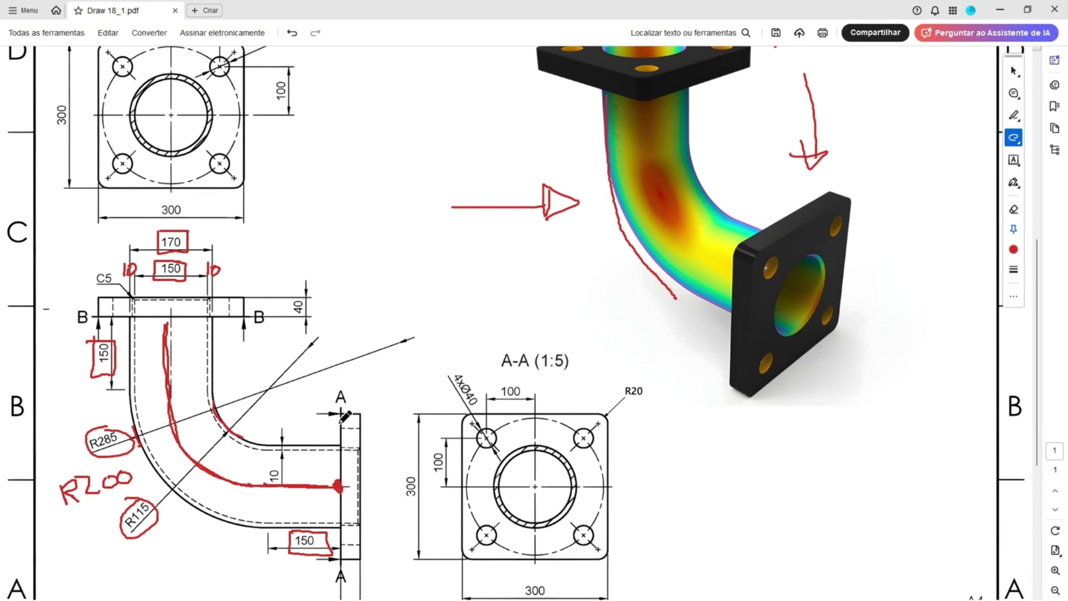
pyautogui.moveTo(341, 414)
pyautogui.mouseDown()
pyautogui.moveTo(340, 559)
pyautogui.moveTo(370, 562)
pyautogui.moveTo(375, 458)
pyautogui.moveTo(351, 411)
pyautogui.mouseUp()
pyautogui.moveTo(401, 362)
pyautogui.mouseDown()
pyautogui.moveTo(429, 389)
pyautogui.moveTo(426, 403)
pyautogui.mouseUp()
pyautogui.scroll(-3, 589, 414)
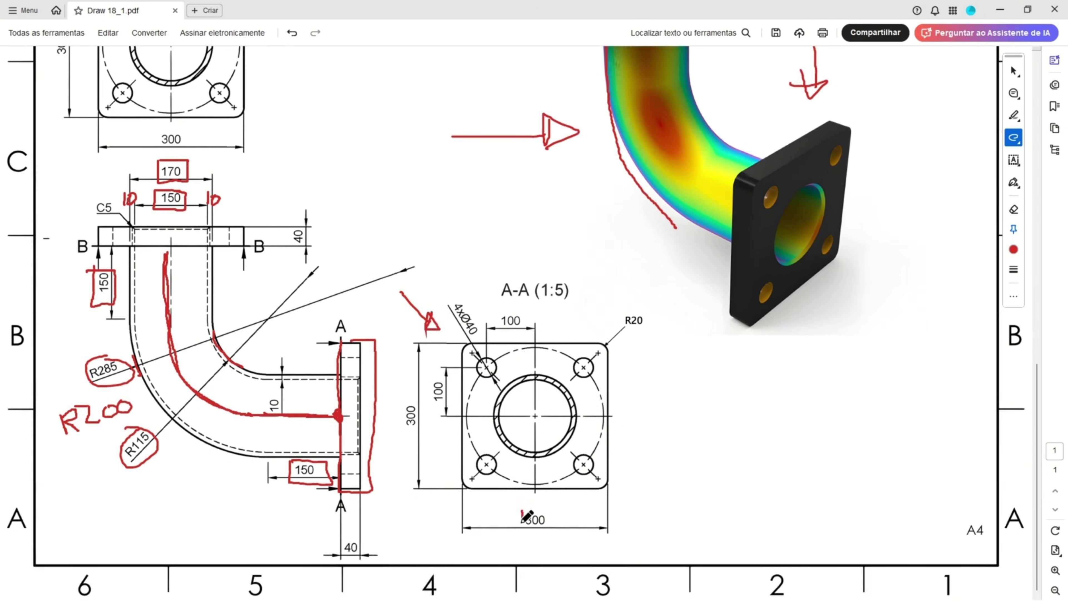
pyautogui.moveTo(522, 523)
pyautogui.mouseDown()
pyautogui.moveTo(556, 529)
pyautogui.moveTo(526, 513)
pyautogui.mouseUp()
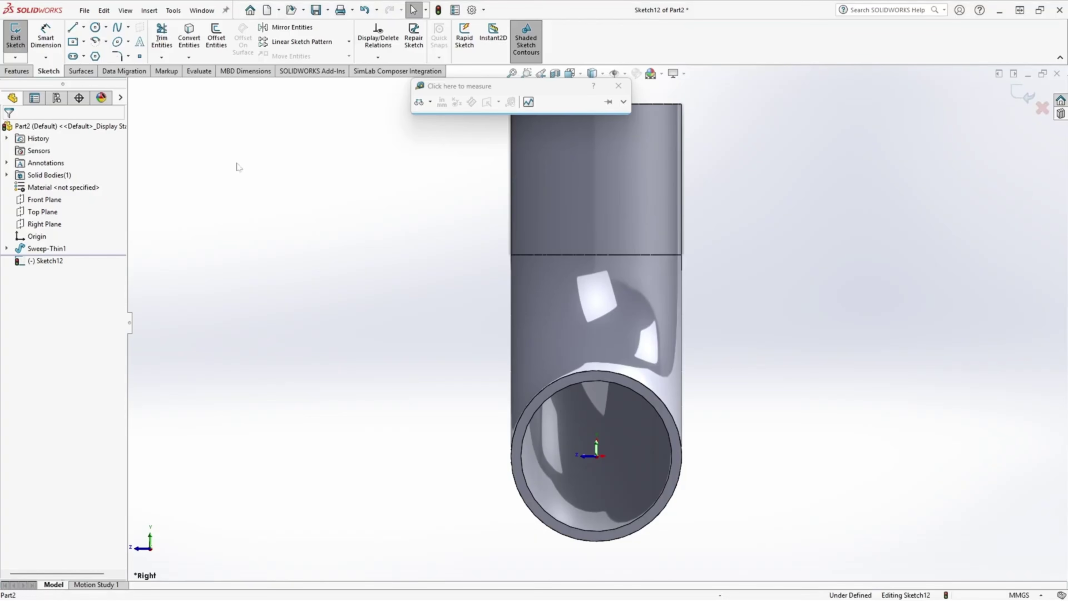
# In SolidWorks, sketch a center rectangle about 288 × 238 mm from the origin on the pipe's end face
pyautogui.click(83, 41)
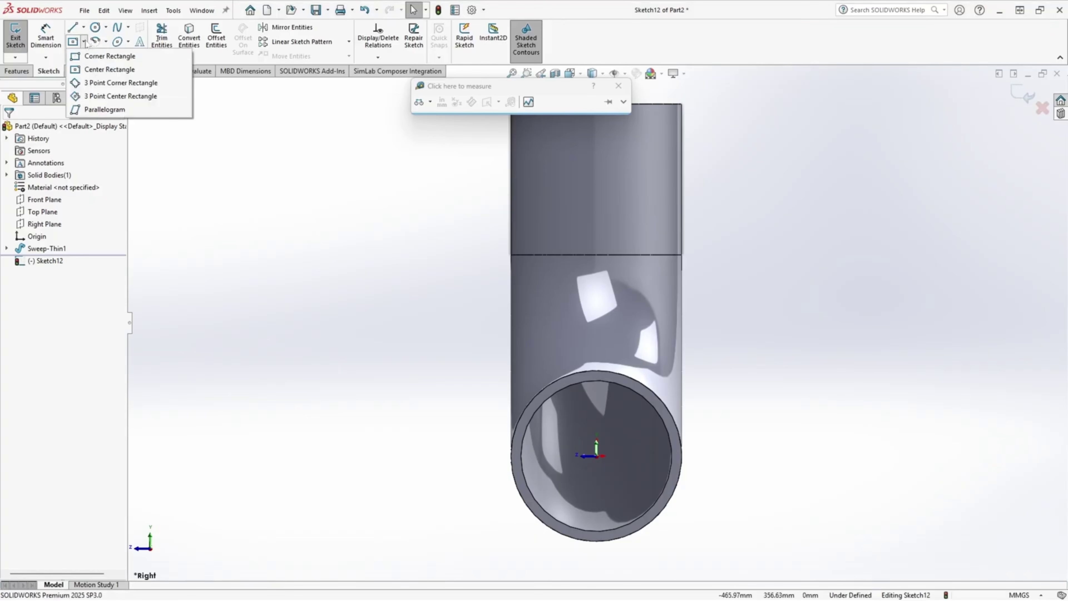
pyautogui.click(95, 74)
pyautogui.click(596, 455)
pyautogui.click(657, 389)
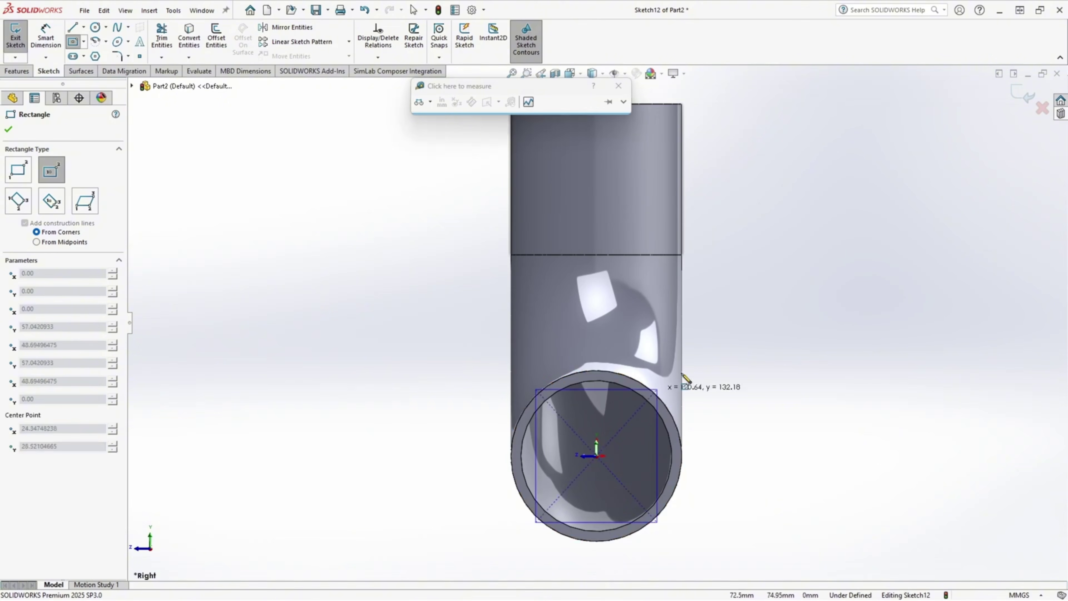
pyautogui.click(744, 341)
pyautogui.press('f')
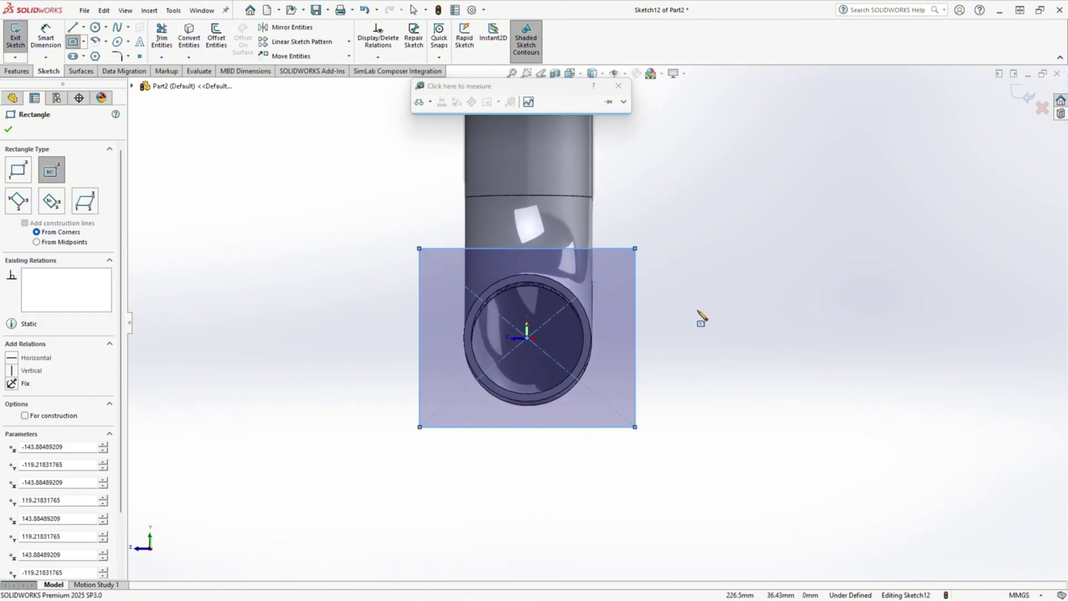
pyautogui.press('Escape')
# Make the rectangle's bottom and right sides equal in length
pyautogui.click(554, 426)
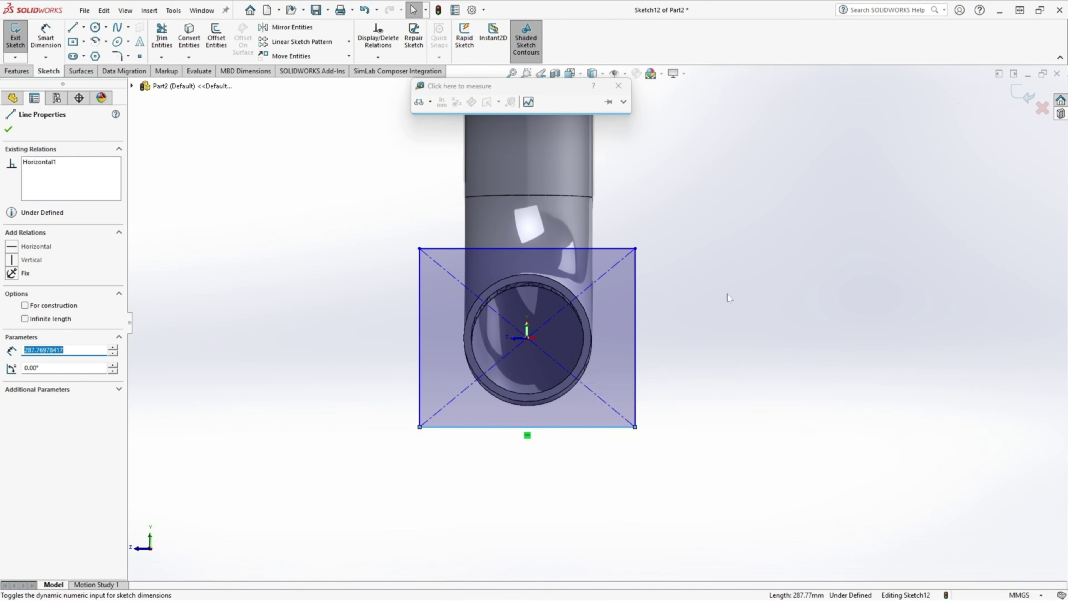
pyautogui.keyDown('ctrl'); pyautogui.click(635, 327); pyautogui.keyUp('ctrl')
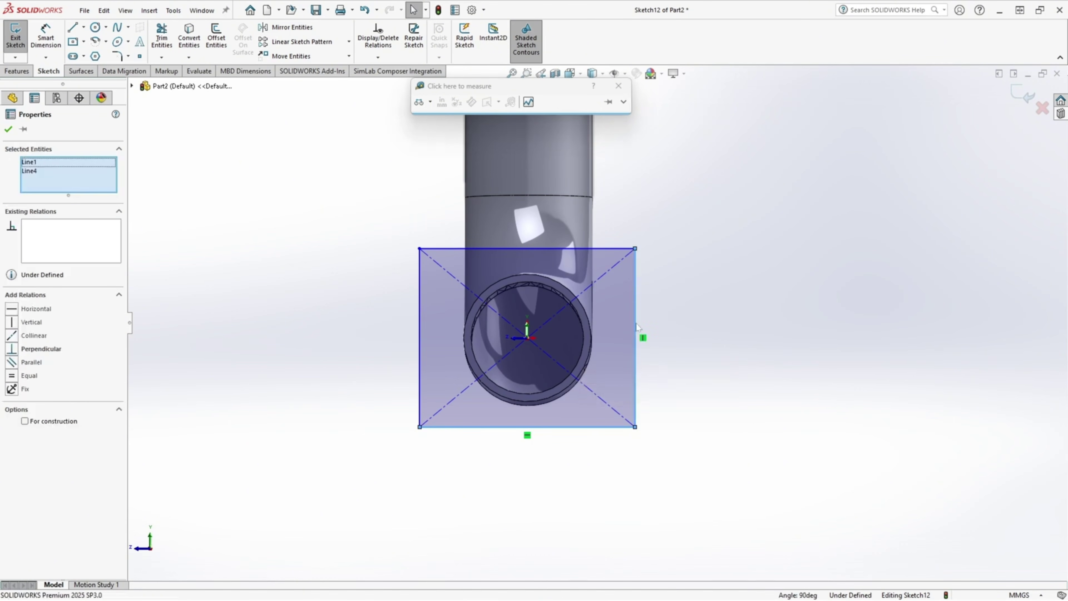
pyautogui.click(12, 376)
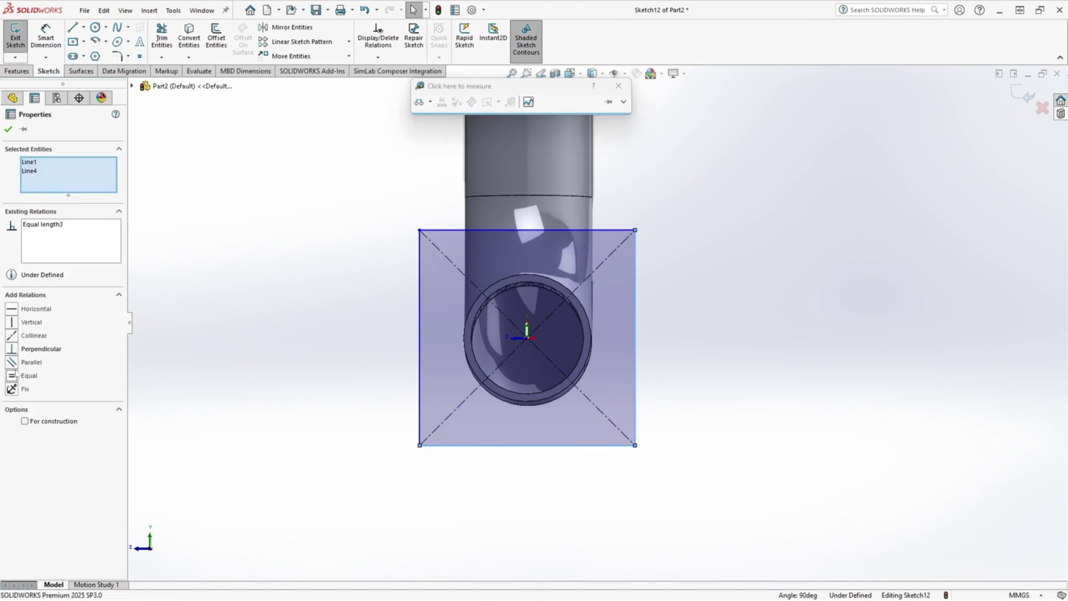
pyautogui.click(8, 129)
# Dimension the square's bottom side with Smart Dimension and set its length to 300 mm
pyautogui.click(46, 36)
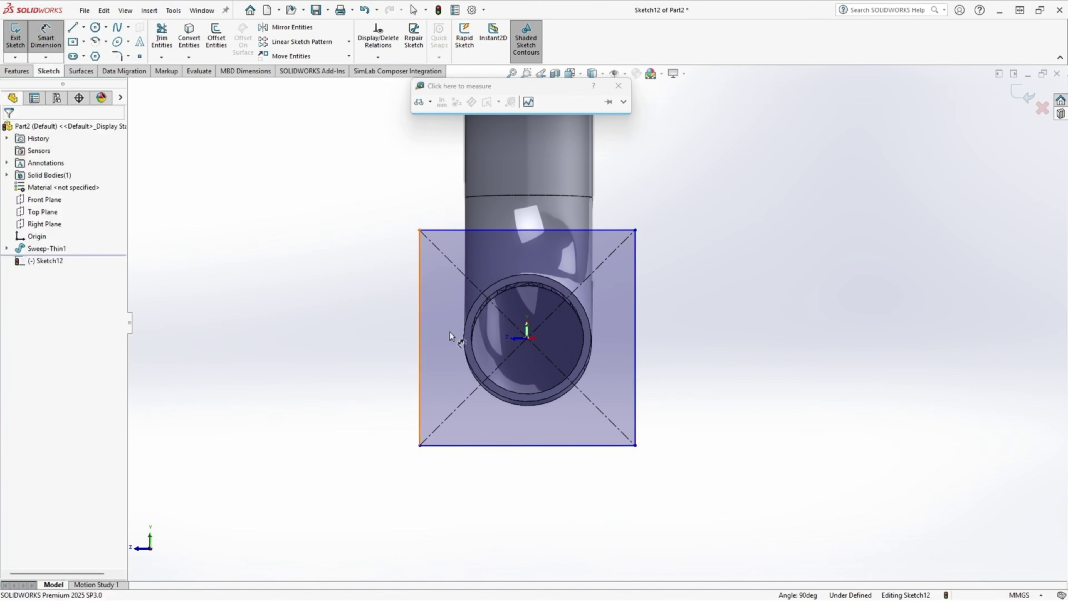
pyautogui.click(517, 446)
pyautogui.click(542, 499)
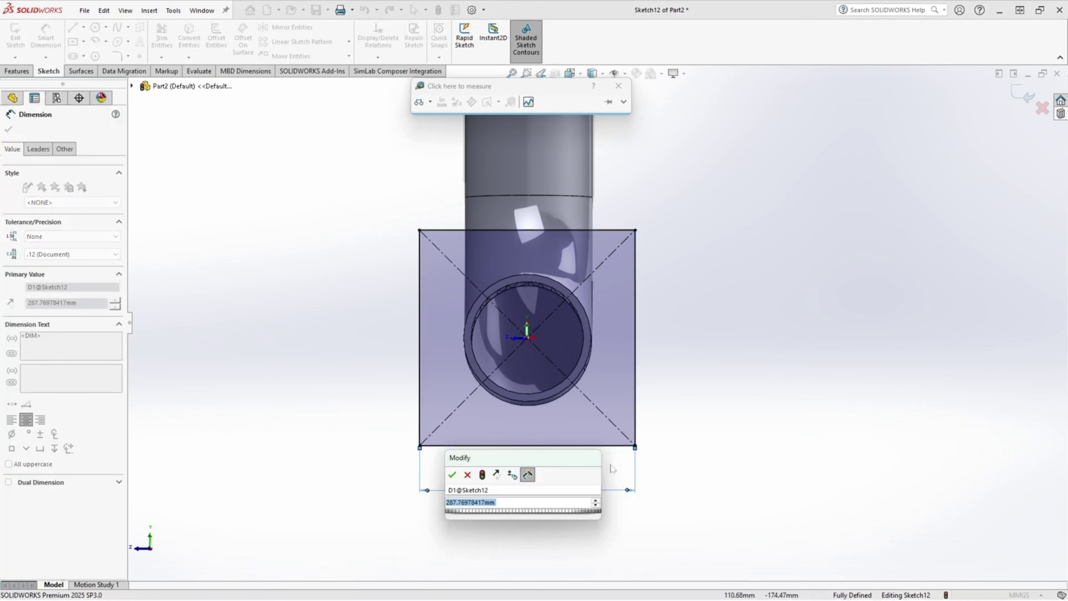
pyautogui.write('300')
pyautogui.press('Return')
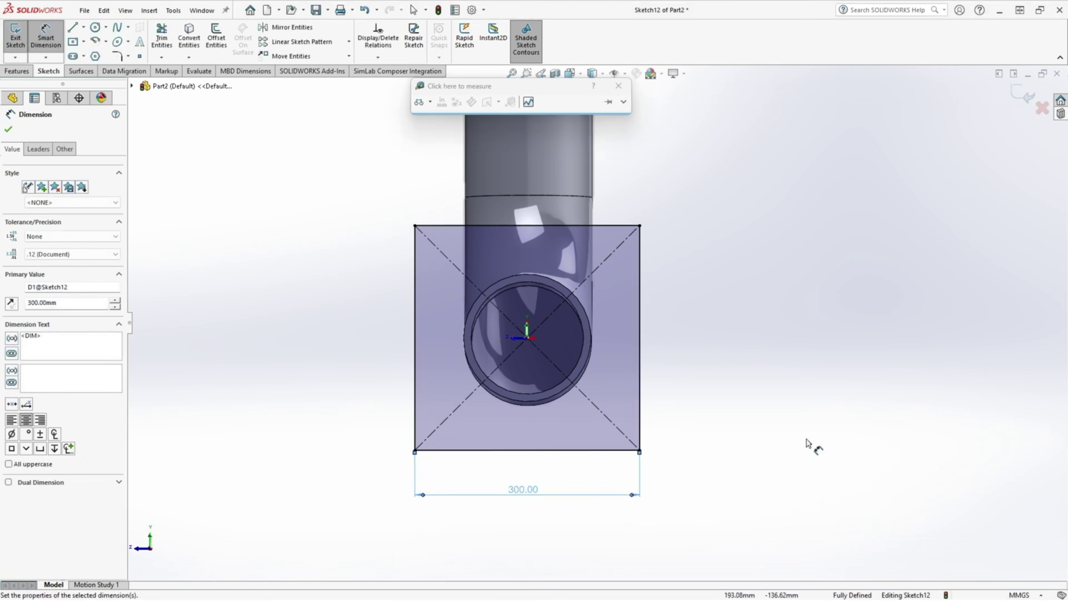
pyautogui.click(754, 332)
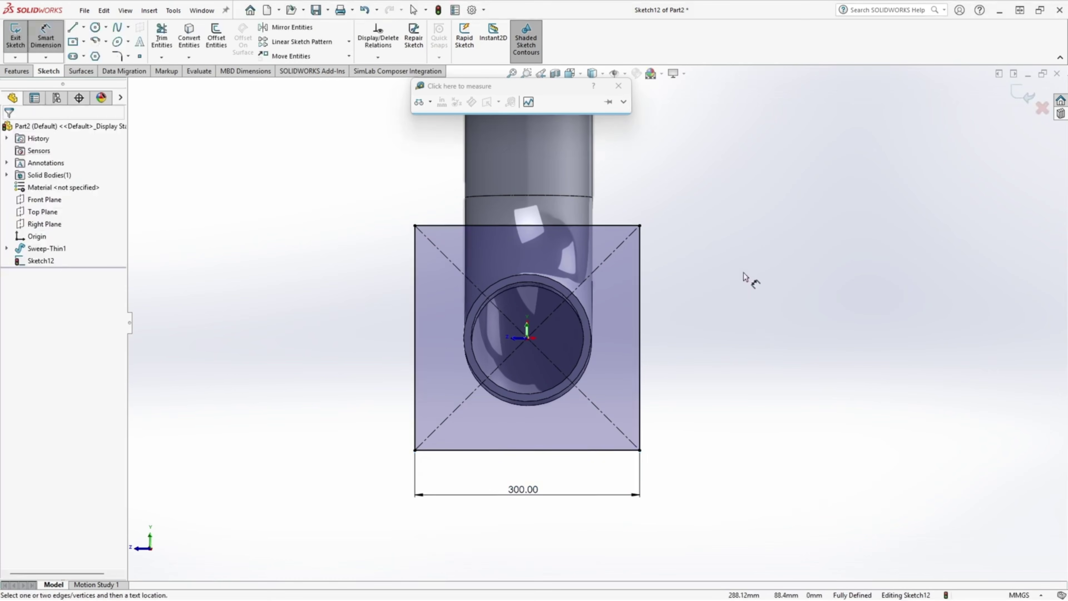
pyautogui.press('Escape')
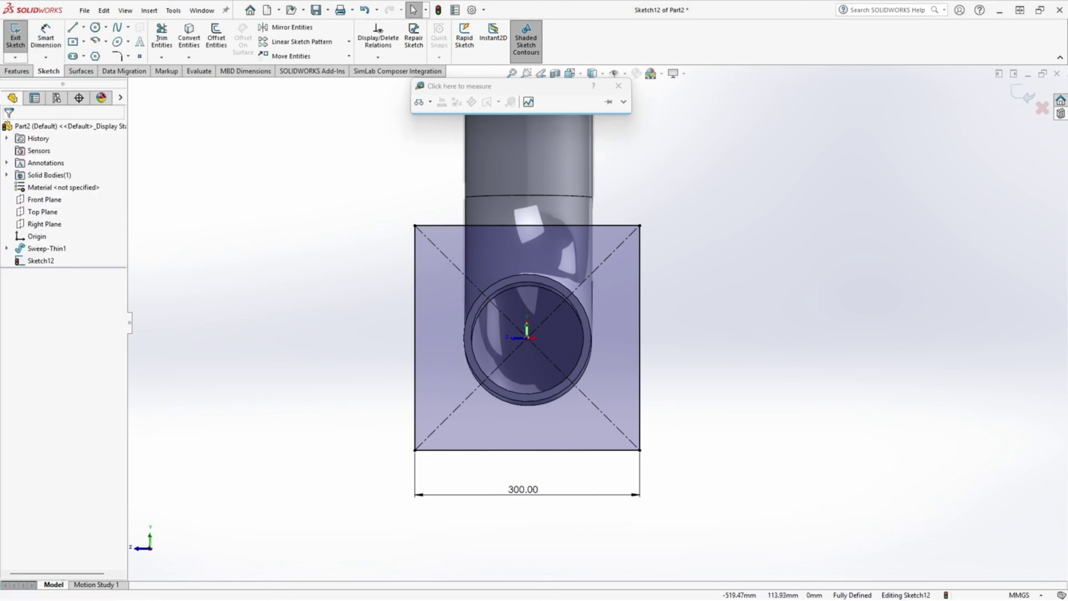
# Switch to the PDF drawing, circle the upper bolt holes in view A-A and trace a square through the four hole centres
pyautogui.hotkey('alt', 'Tab')
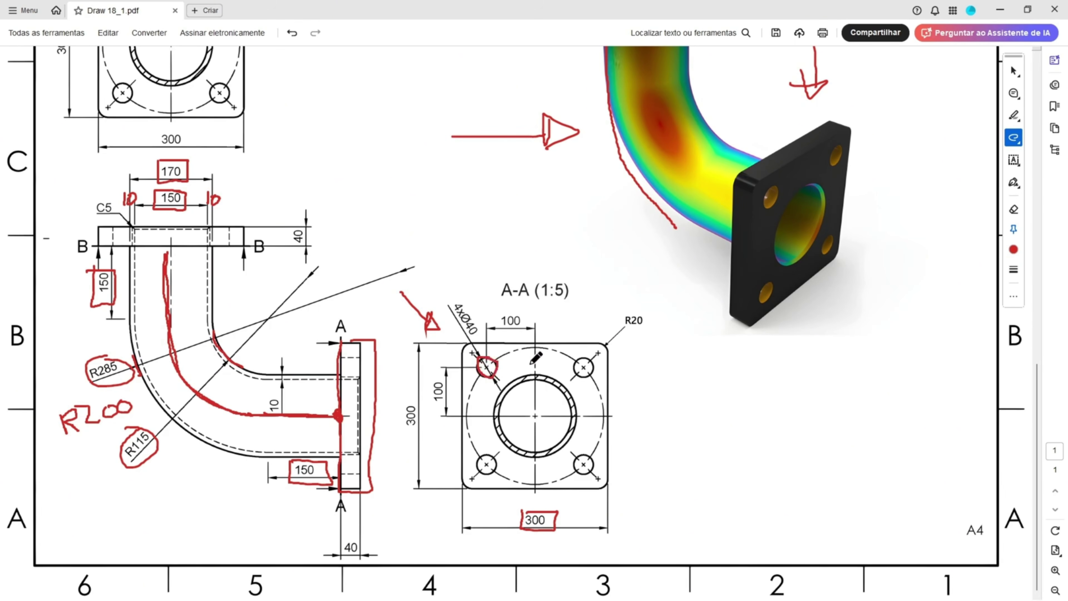
pyautogui.moveTo(487, 365)
pyautogui.mouseDown()
pyautogui.moveTo(536, 369)
pyautogui.moveTo(485, 394)
pyautogui.moveTo(482, 458)
pyautogui.moveTo(563, 463)
pyautogui.moveTo(582, 368)
pyautogui.mouseUp()
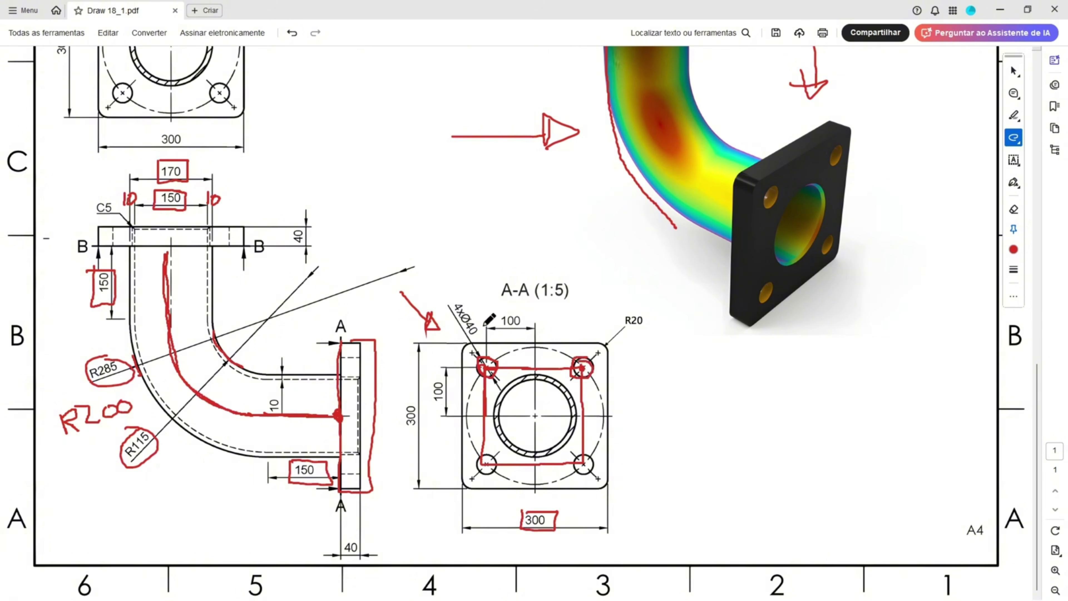
pyautogui.moveTo(456, 297)
pyautogui.mouseDown()
pyautogui.moveTo(449, 316)
pyautogui.moveTo(481, 319)
pyautogui.moveTo(452, 300)
pyautogui.mouseUp()
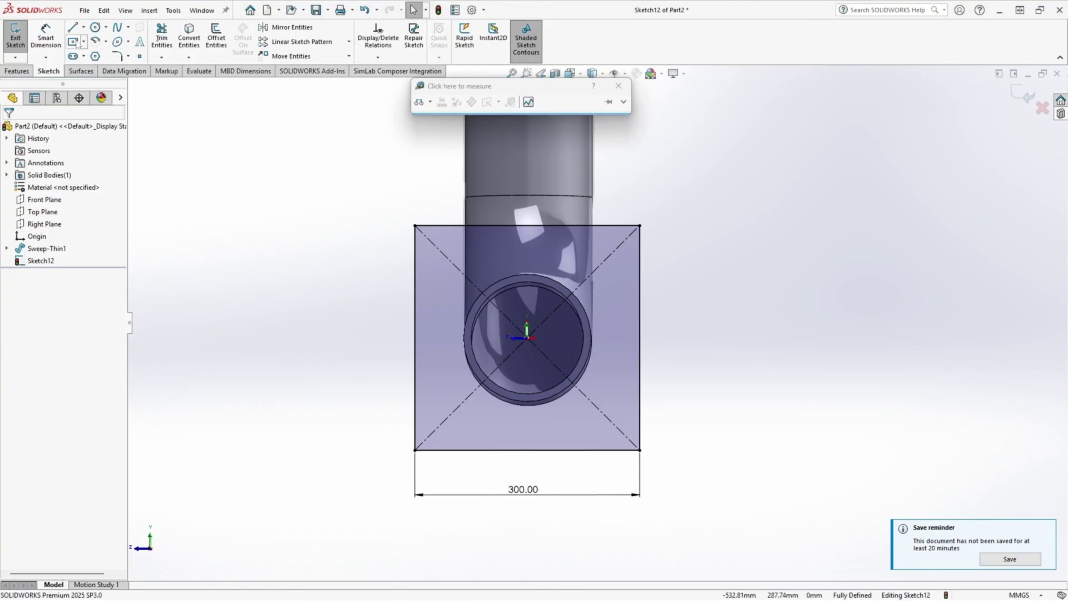
# Sketch a second center rectangle from the origin, about 218 mm square, inside the 300 mm flange square
pyautogui.click(84, 42)
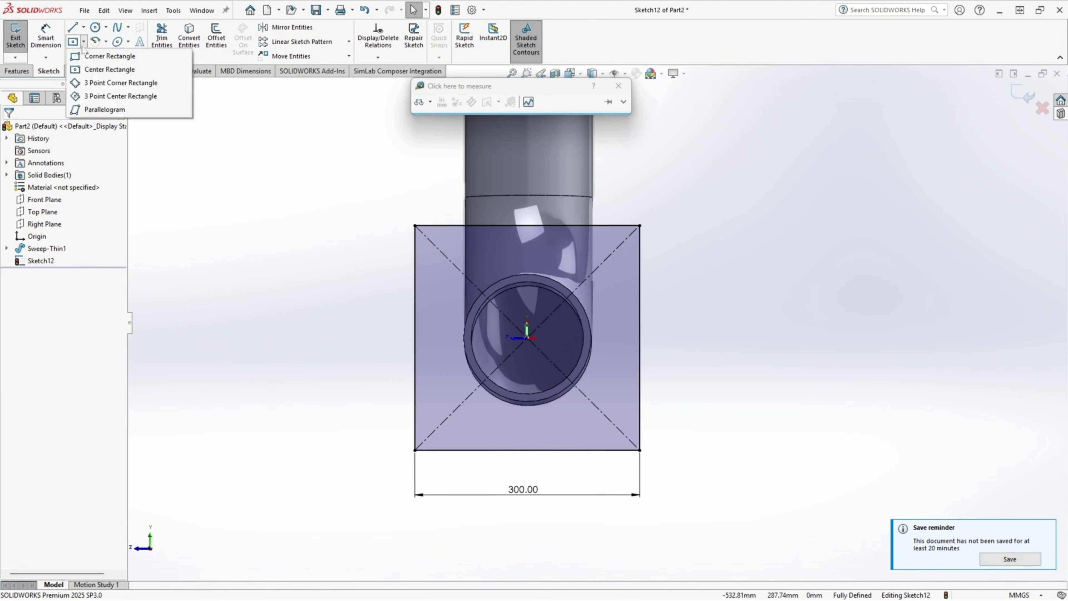
pyautogui.click(87, 69)
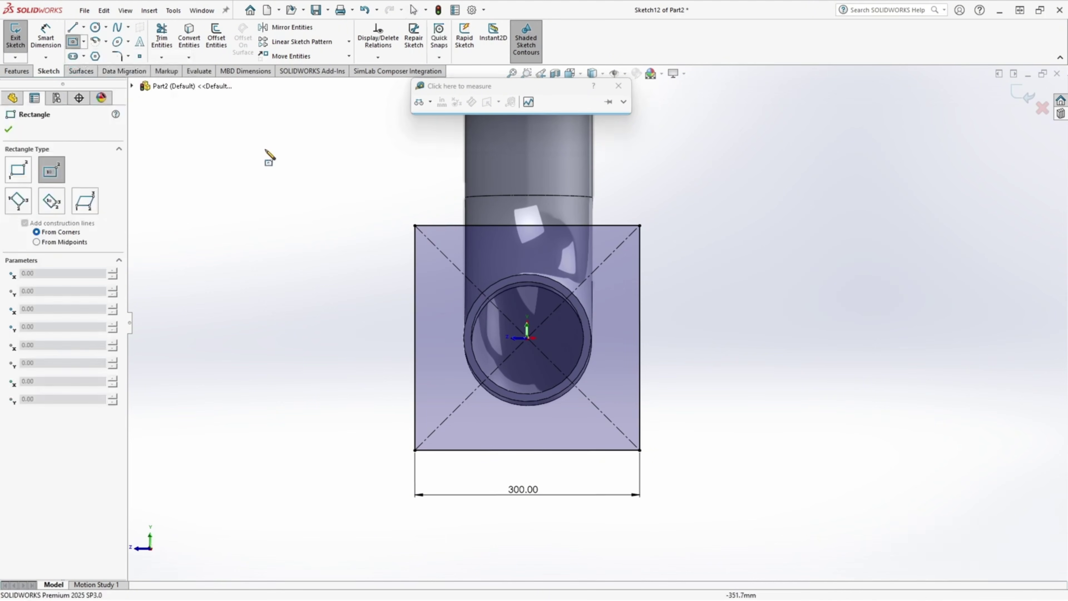
pyautogui.click(527, 339)
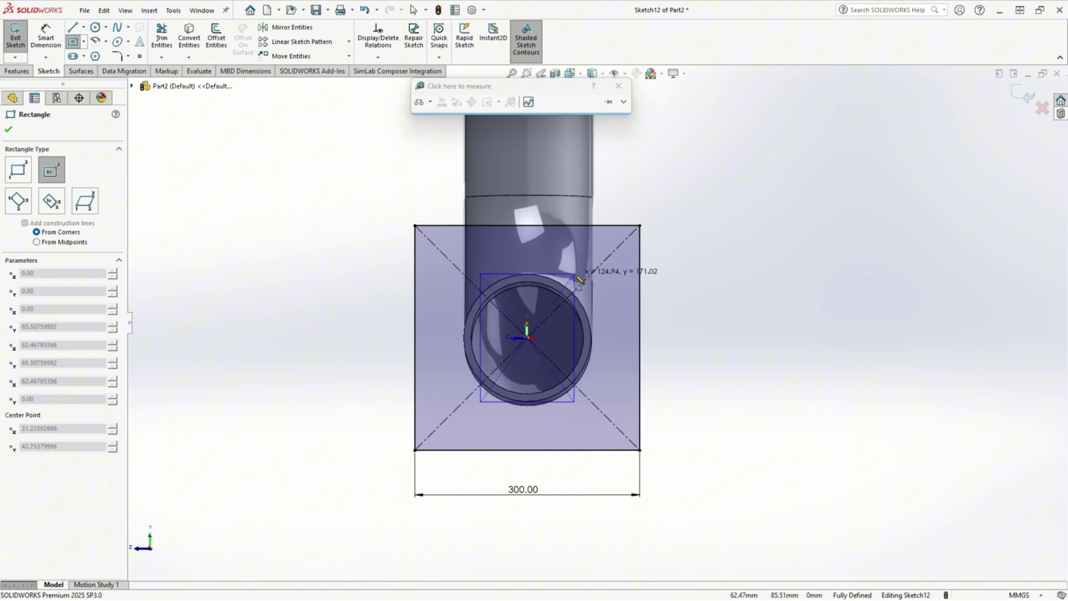
pyautogui.click(609, 256)
# Dimension the left side of the inner square with Smart Dimension and set its length to 200 mm
pyautogui.click(45, 35)
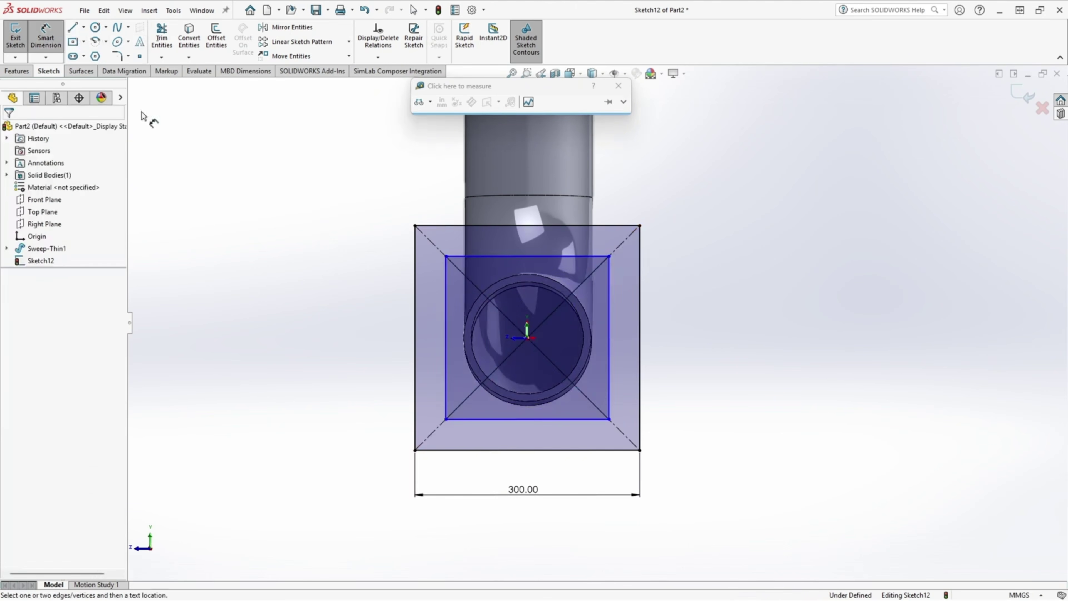
pyautogui.click(444, 328)
pyautogui.click(371, 335)
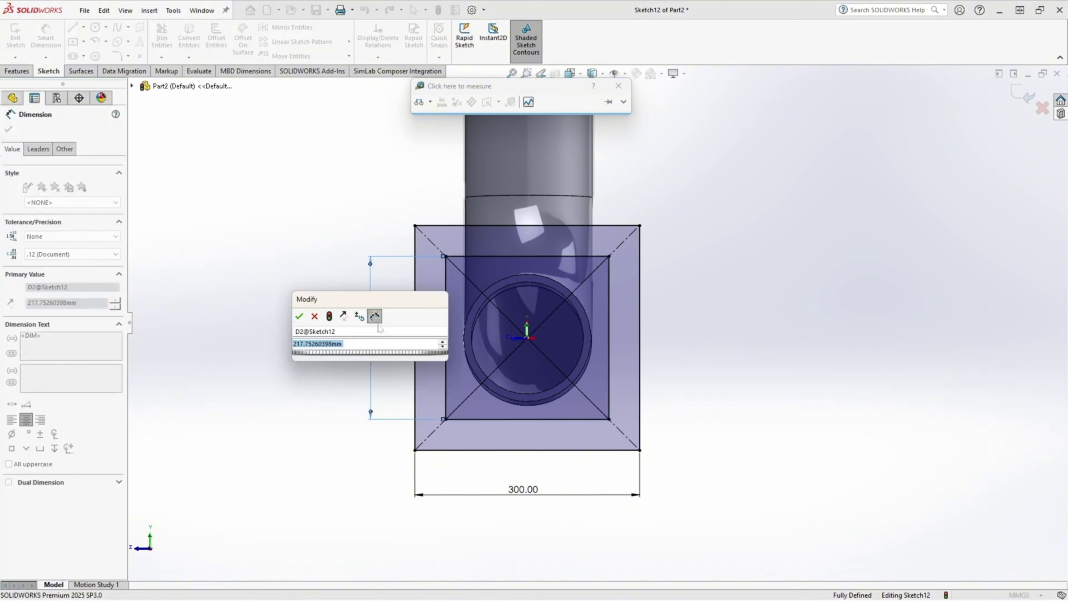
pyautogui.write('200')
pyautogui.press('Return')
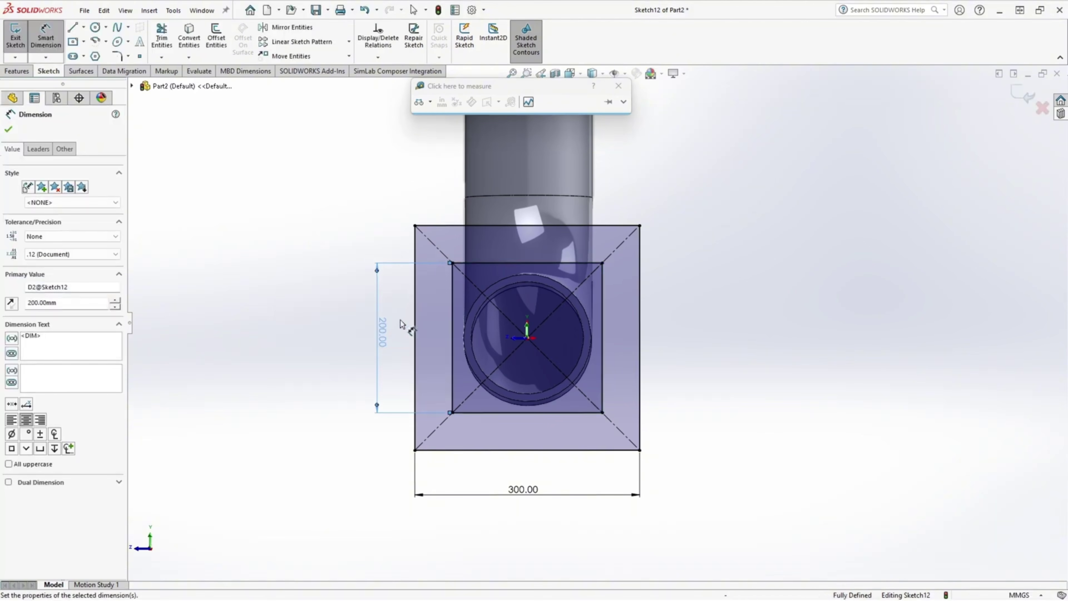
pyautogui.press('Escape')
# Select all four sides of the 200 mm inner square and convert them to construction geometry
pyautogui.click(451, 300)
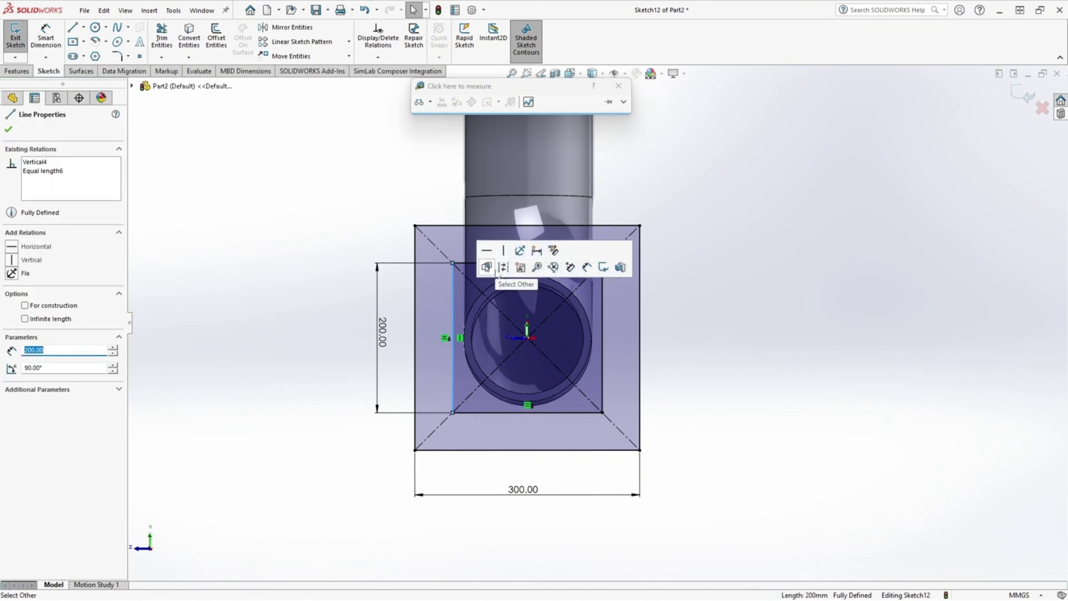
pyautogui.keyDown('ctrl'); pyautogui.click(469, 263); pyautogui.keyUp('ctrl')
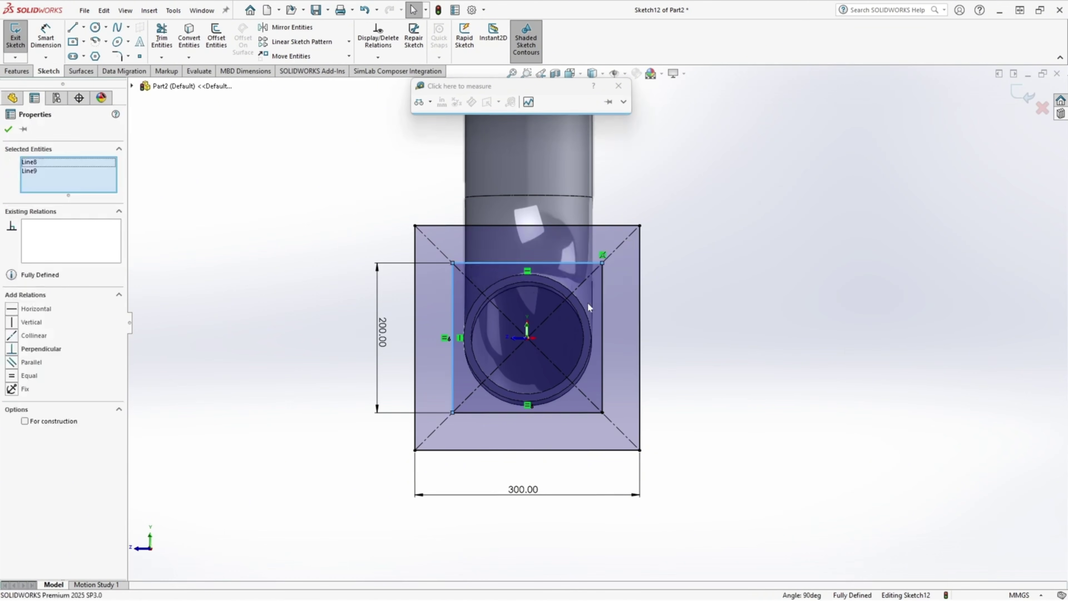
pyautogui.keyDown('ctrl'); pyautogui.click(602, 316); pyautogui.keyUp('ctrl')
pyautogui.keyDown('ctrl'); pyautogui.click(550, 412); pyautogui.keyUp('ctrl')
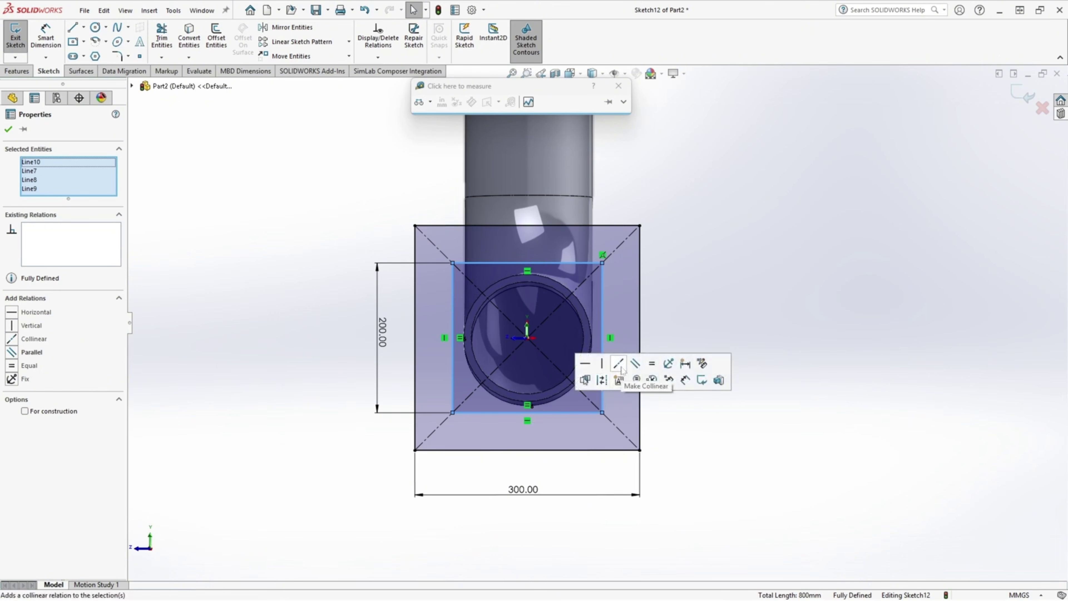
pyautogui.click(602, 380)
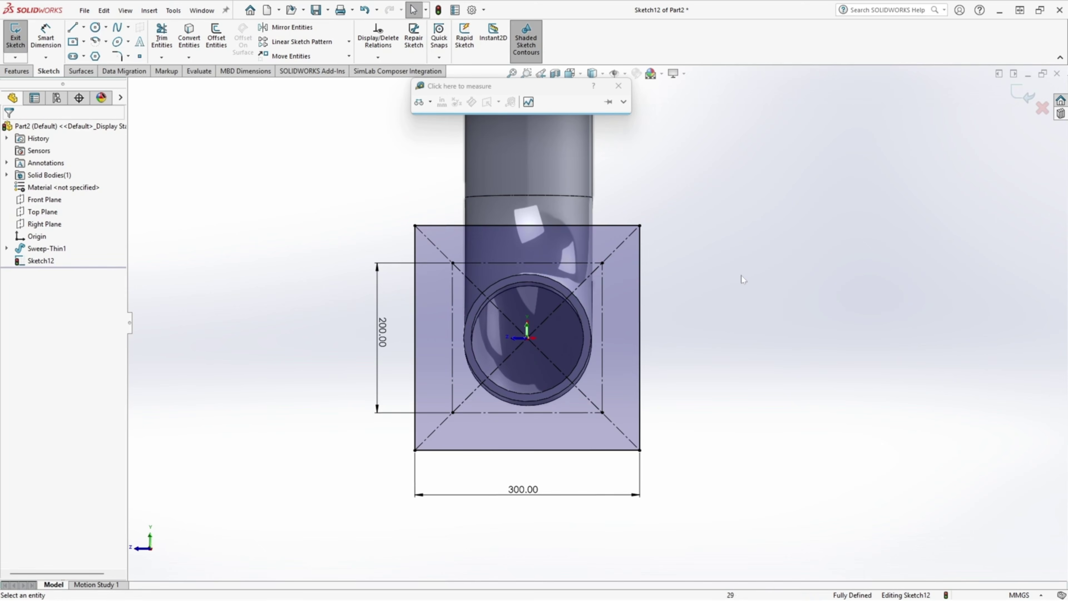
# Sketch four bolt-hole circles, about 40 to 59 mm in diameter, centred on the corners of the construction square
pyautogui.click(95, 27)
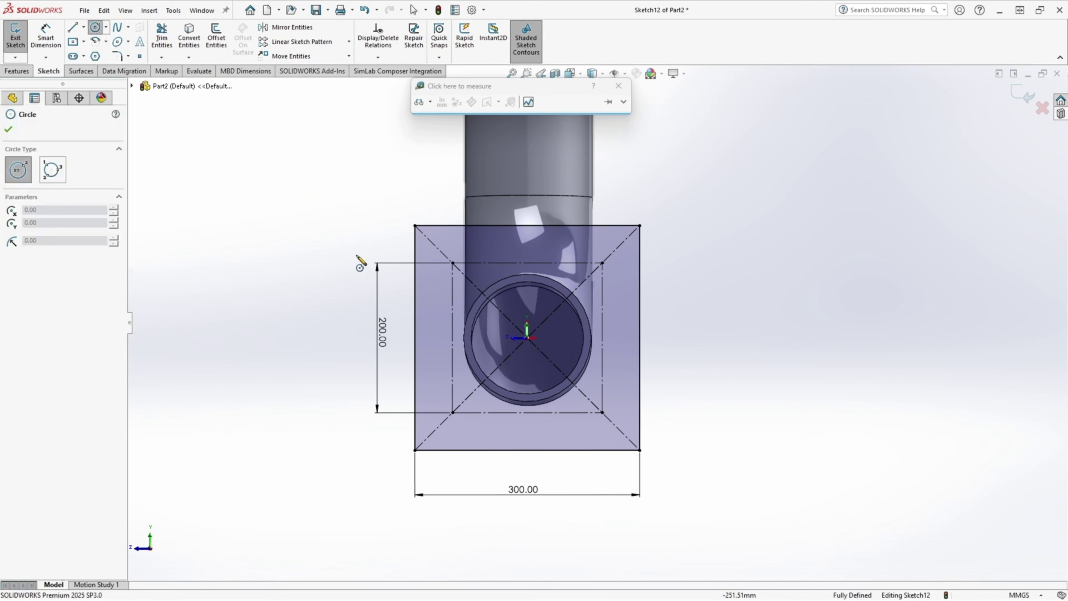
pyautogui.click(453, 263)
pyautogui.click(474, 262)
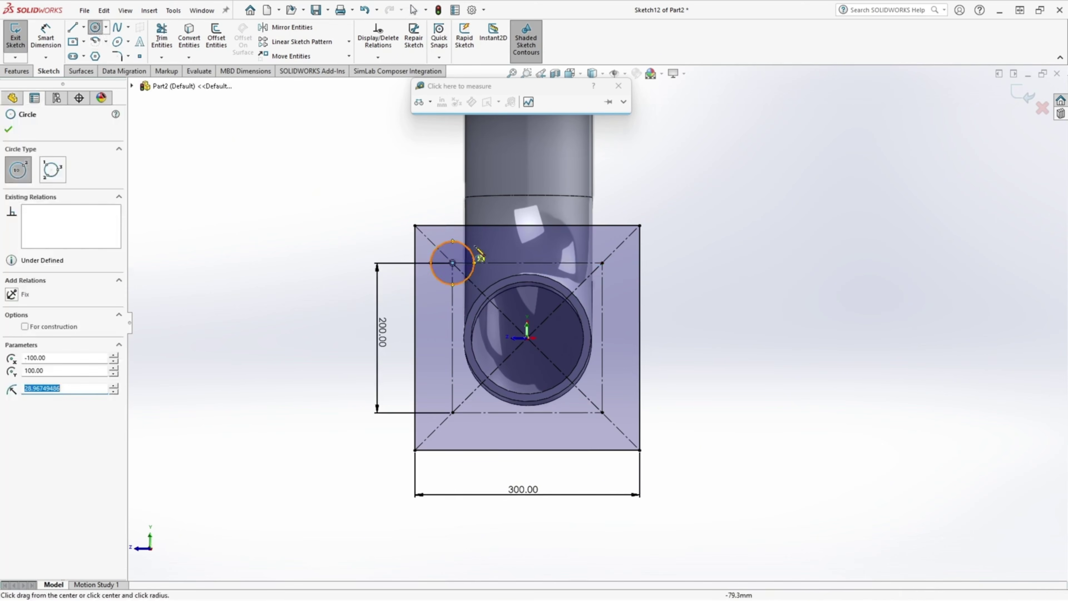
pyautogui.click(602, 262)
pyautogui.click(625, 262)
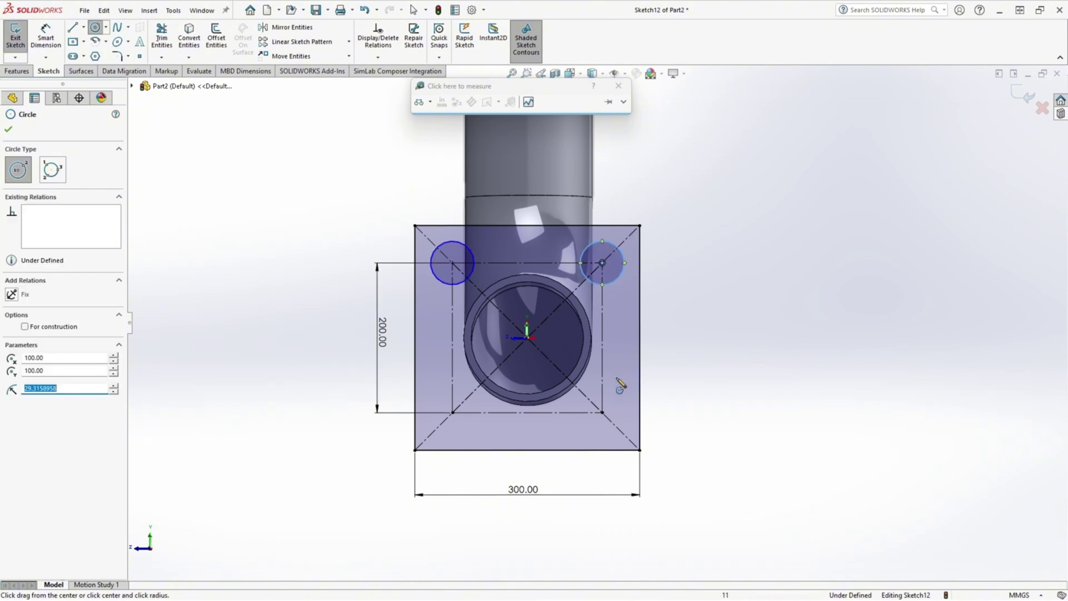
pyautogui.click(602, 412)
pyautogui.click(607, 426)
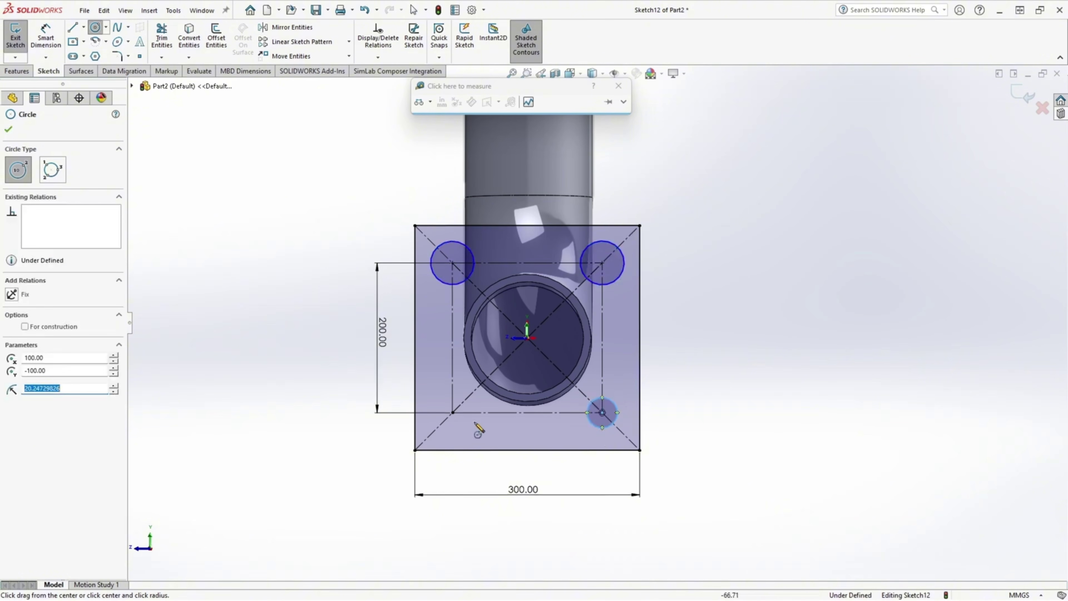
pyautogui.click(453, 412)
pyautogui.click(464, 429)
# Dimension the upper-left bolt-hole circle, set its diameter to 40 mm and place the dimension above the flange's upper-left corner
pyautogui.click(45, 36)
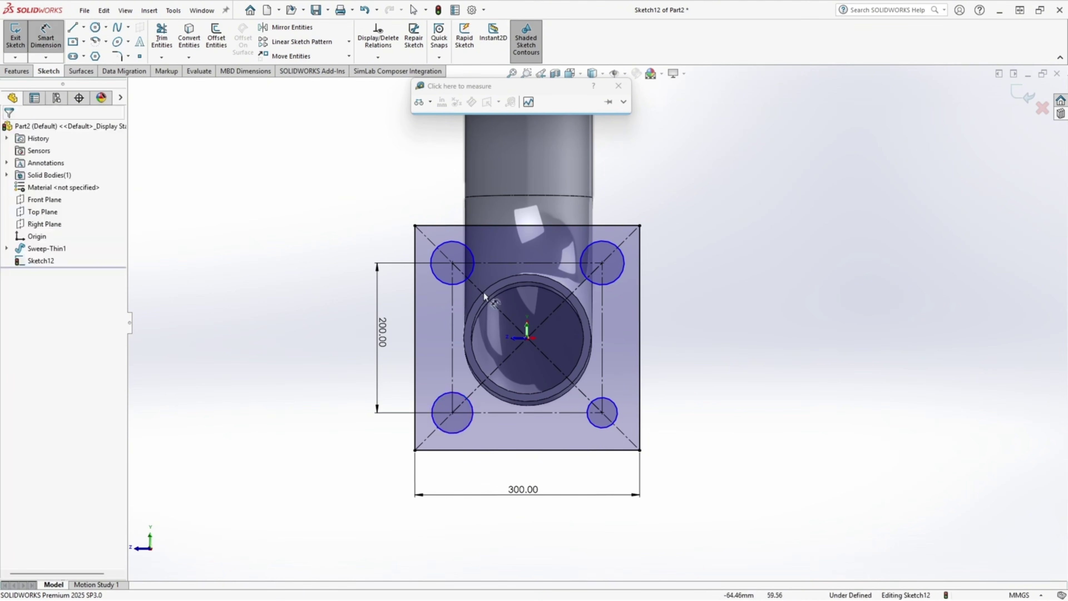
pyautogui.click(469, 250)
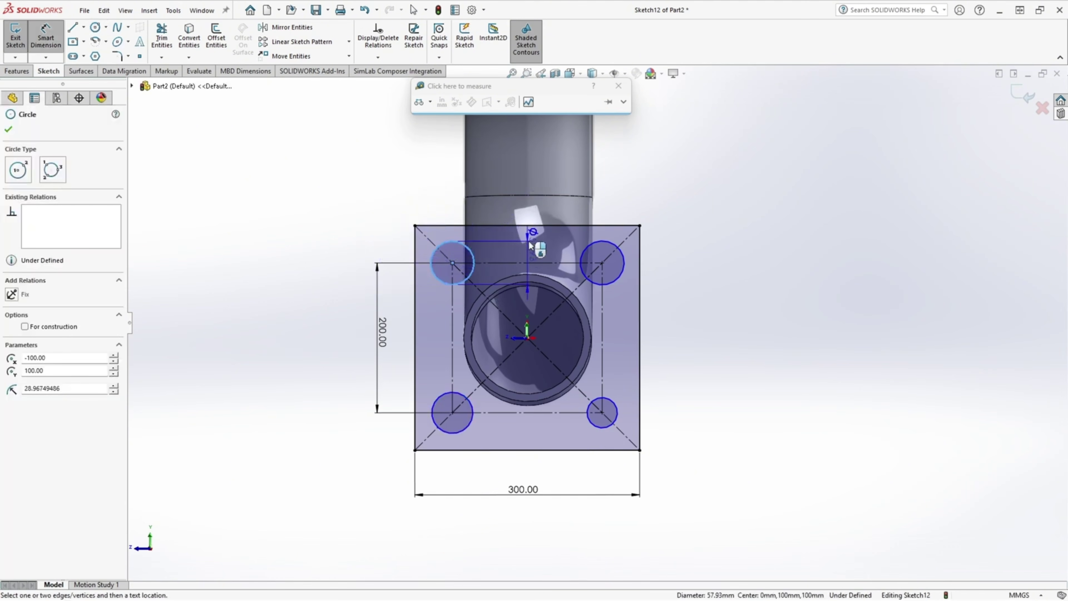
pyautogui.click(552, 205)
pyautogui.write('40')
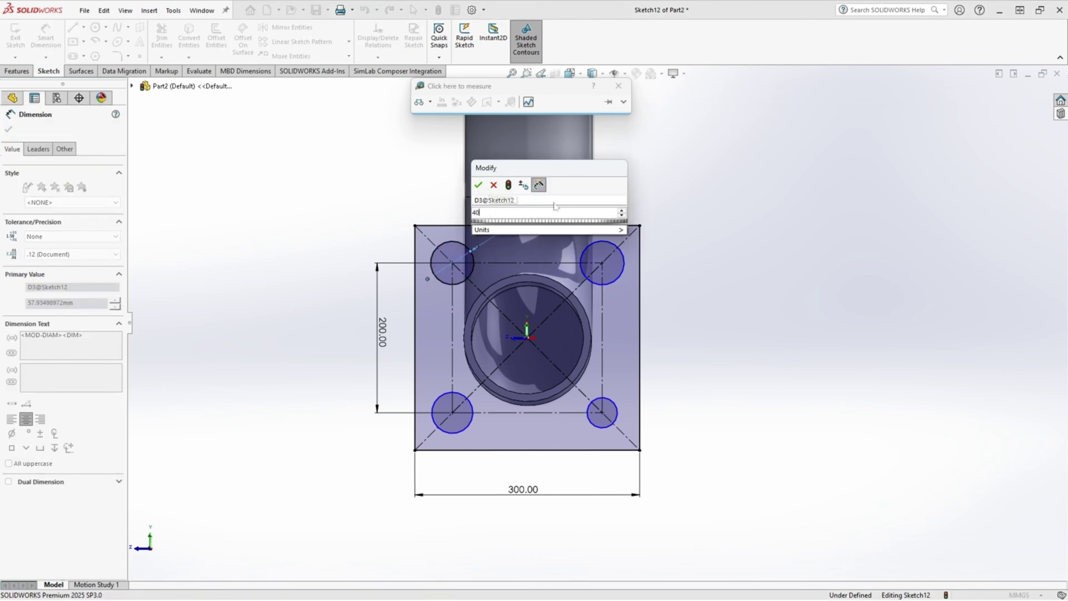
pyautogui.press('Return')
pyautogui.moveTo(546, 202); pyautogui.dragTo(435, 187)
pyautogui.press('Escape')
pyautogui.press('Escape')
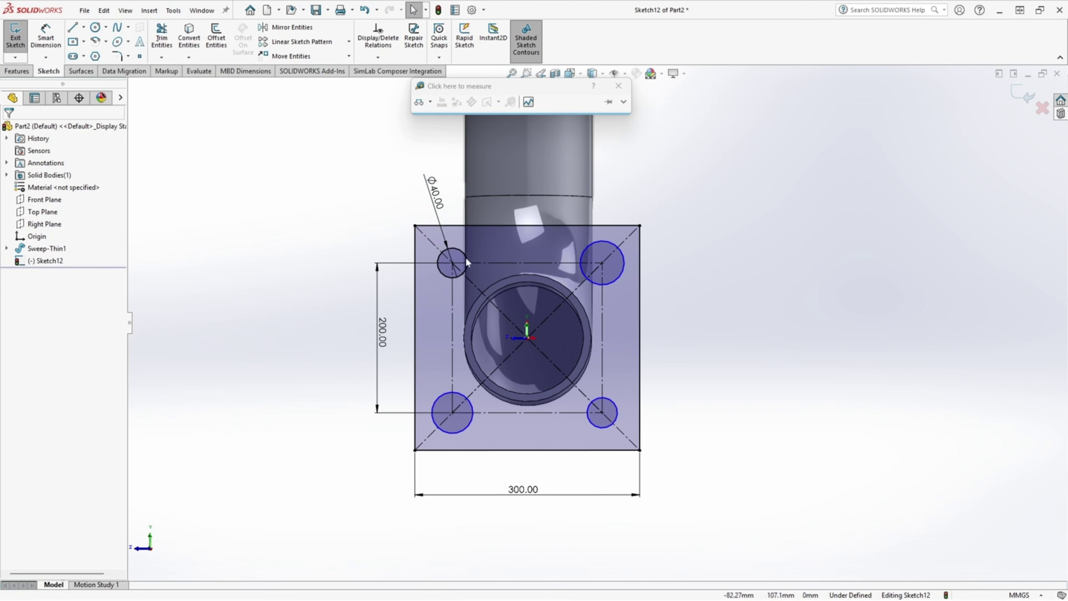
# Make all four bolt-hole circles equal by adding Equal relations between neighbouring circles, starting from the 40 mm one
pyautogui.click(458, 253)
pyautogui.keyDown('ctrl'); pyautogui.click(590, 251); pyautogui.keyUp('ctrl')
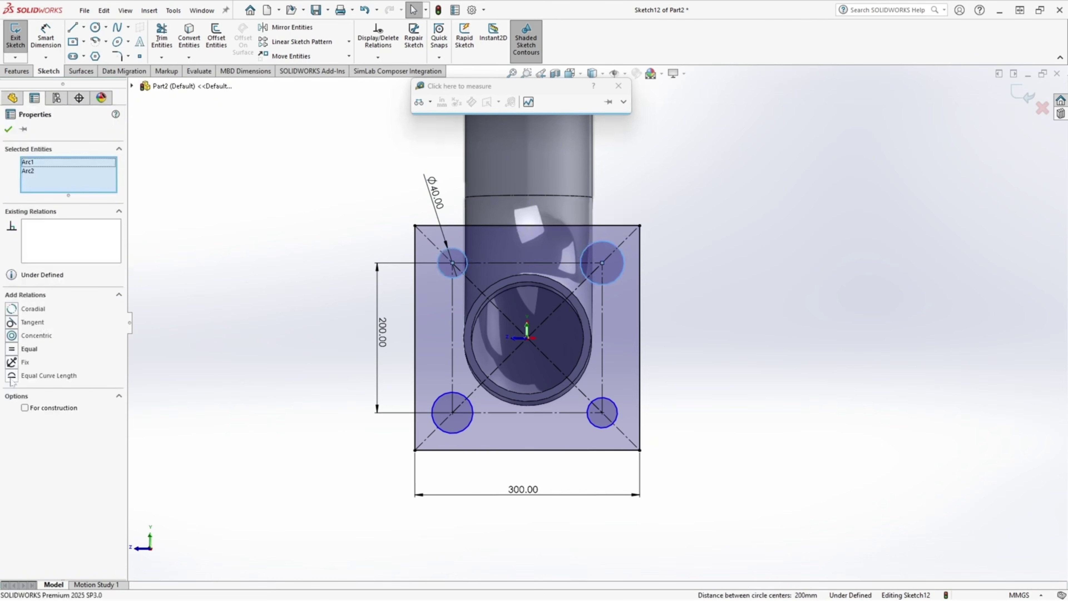
pyautogui.click(12, 349)
pyautogui.click(8, 129)
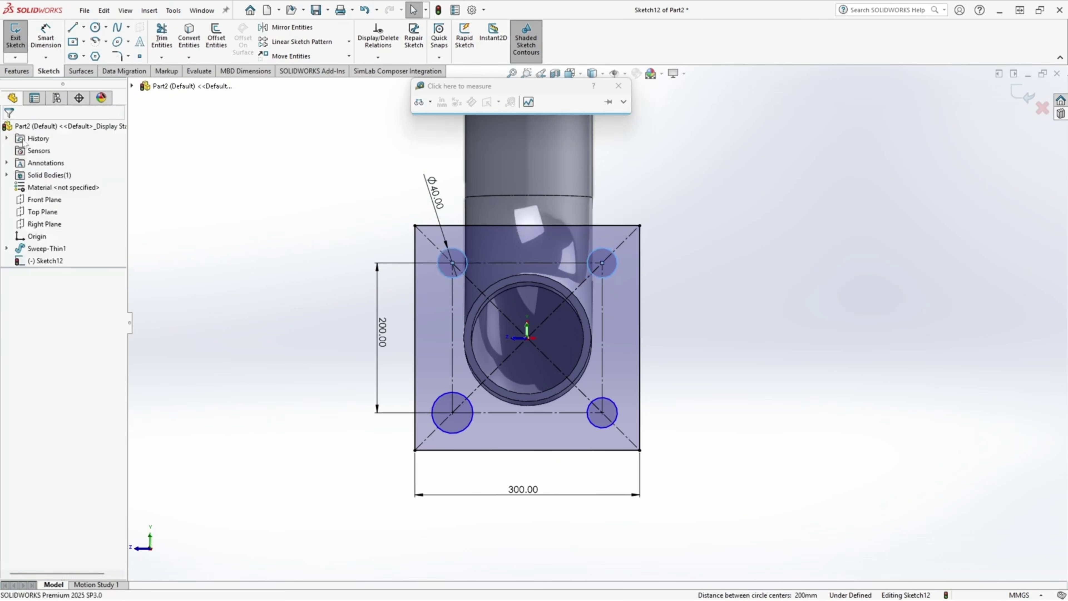
pyautogui.click(616, 274)
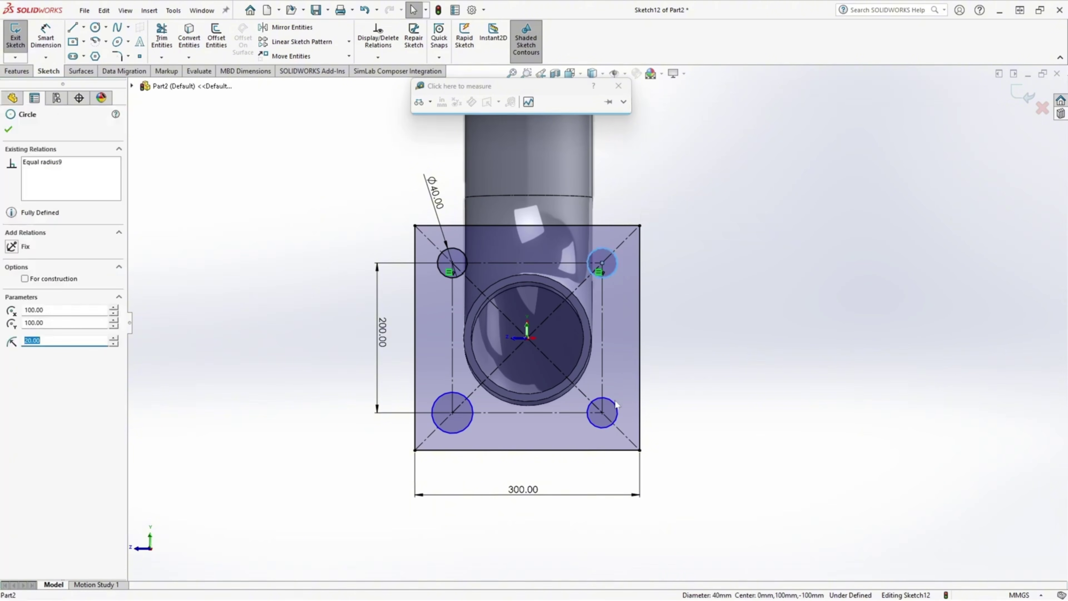
pyautogui.keyDown('ctrl'); pyautogui.click(617, 412); pyautogui.keyUp('ctrl')
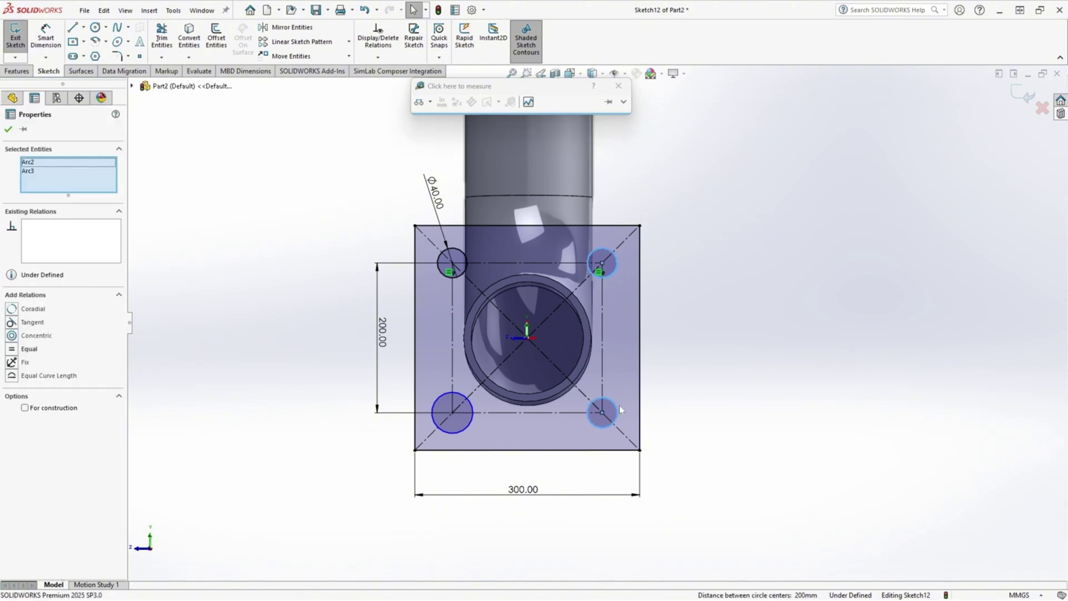
pyautogui.click(12, 350)
pyautogui.click(8, 129)
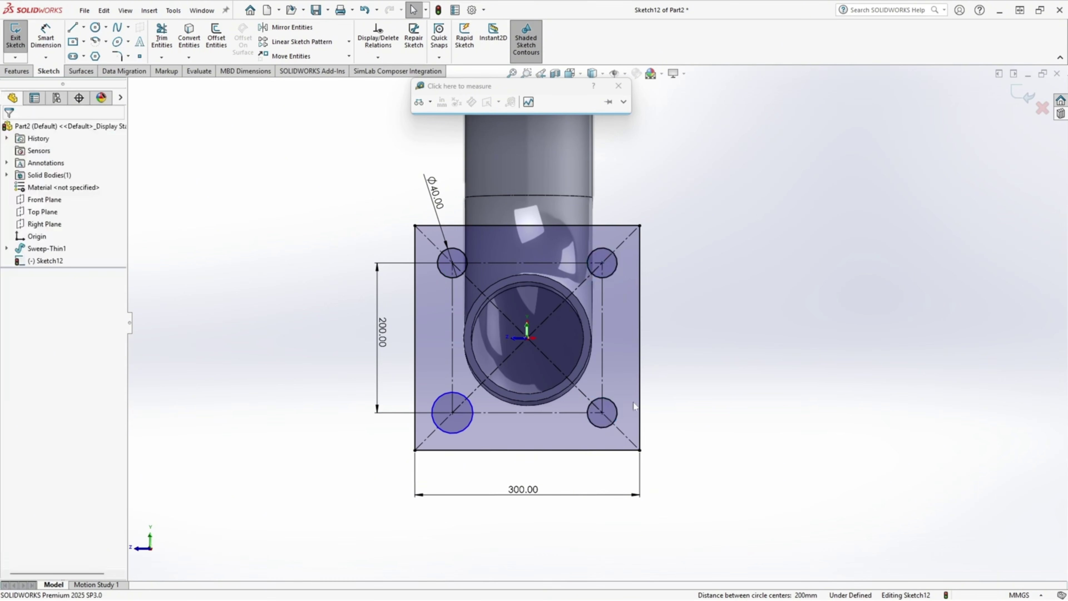
pyautogui.keyDown('ctrl'); pyautogui.click(593, 424); pyautogui.keyUp('ctrl')
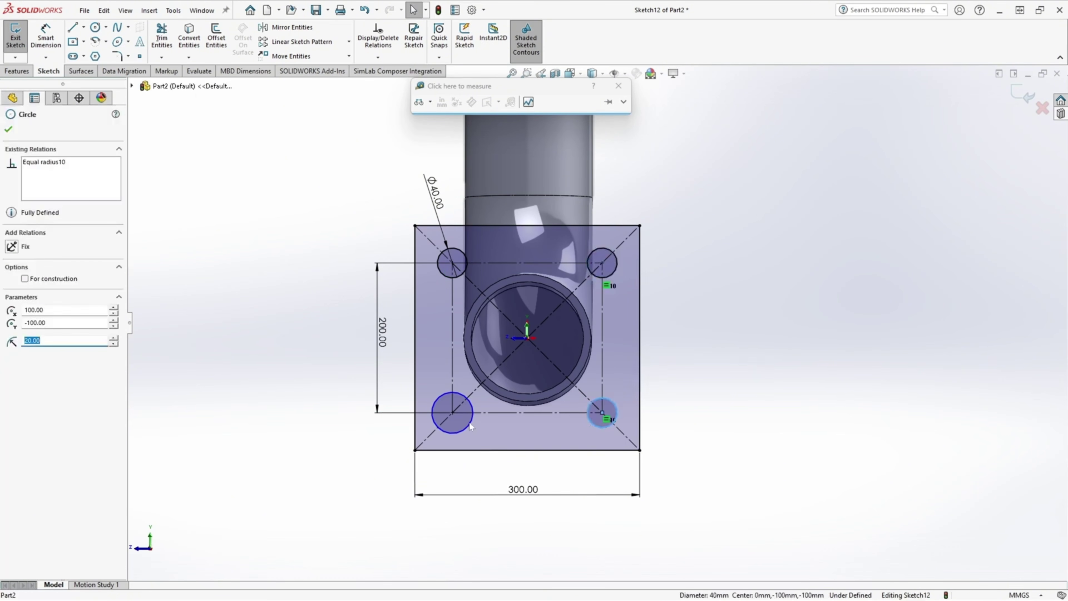
pyautogui.click(12, 349)
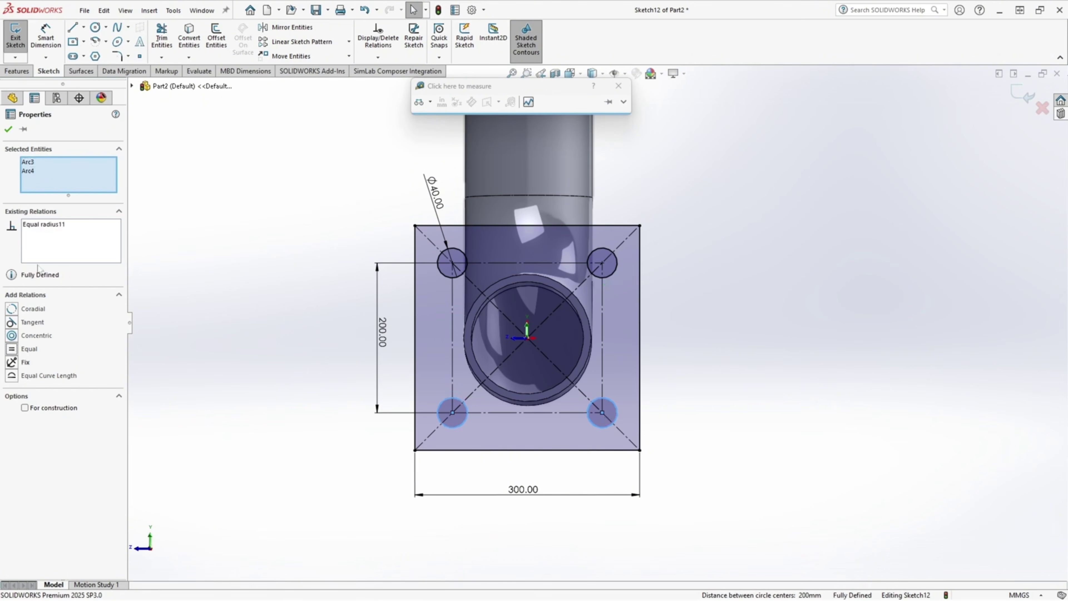
pyautogui.click(8, 129)
# In the Right view, project the pipe's inner circular edge into the flange sketch with Convert Entities
pyautogui.hotkey('ctrl', '4')
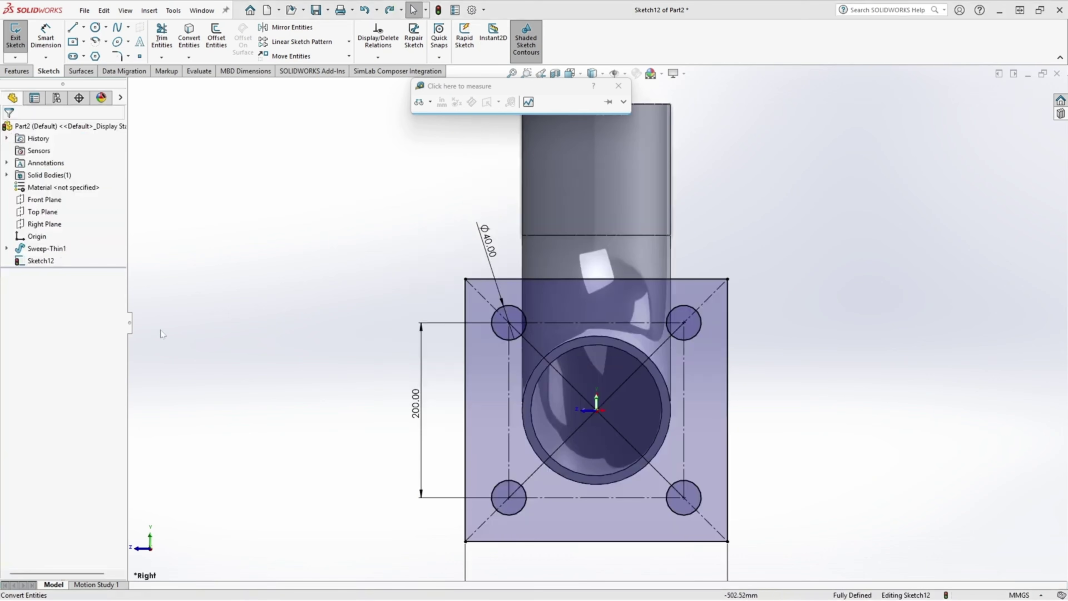
pyautogui.click(595, 344)
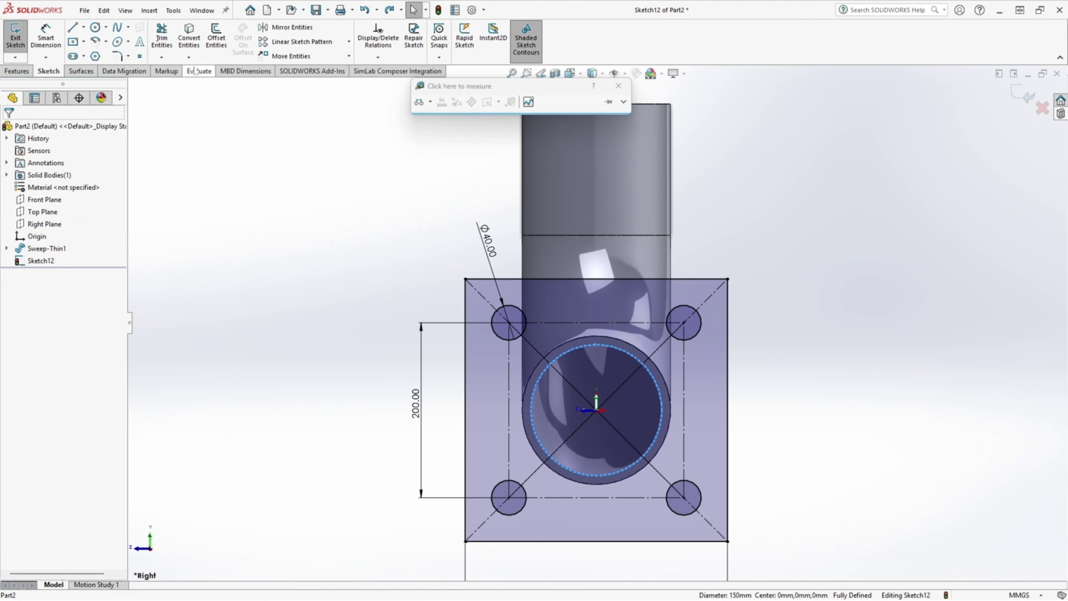
pyautogui.click(188, 37)
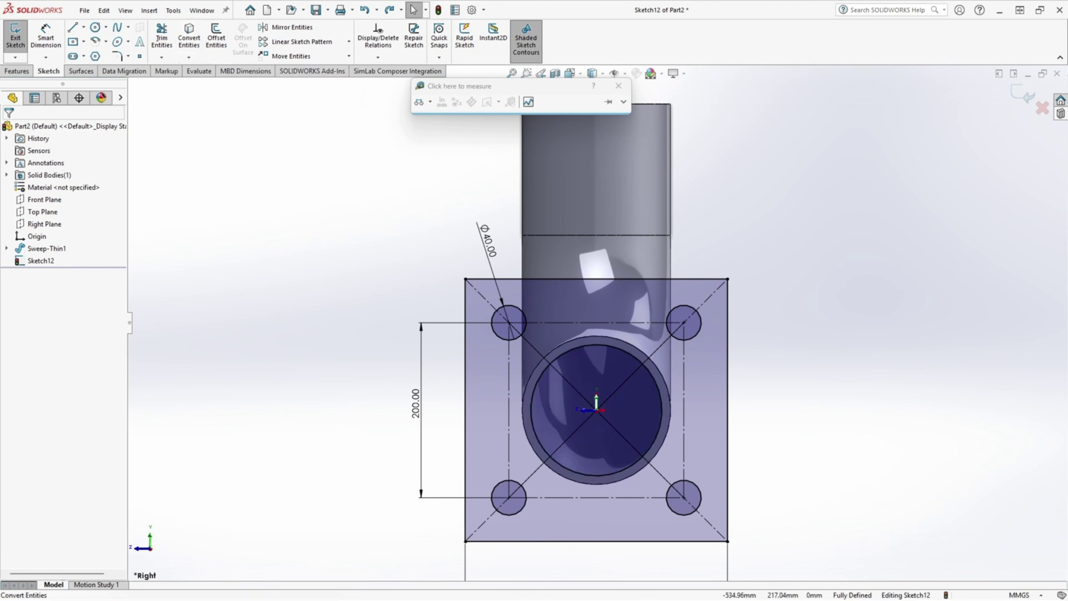
# Mark the 40 mm flange thickness in the PDF drawing and extrude the flange sketch as a Blind boss 40 mm deep with Merge result
pyautogui.click(27, 72)
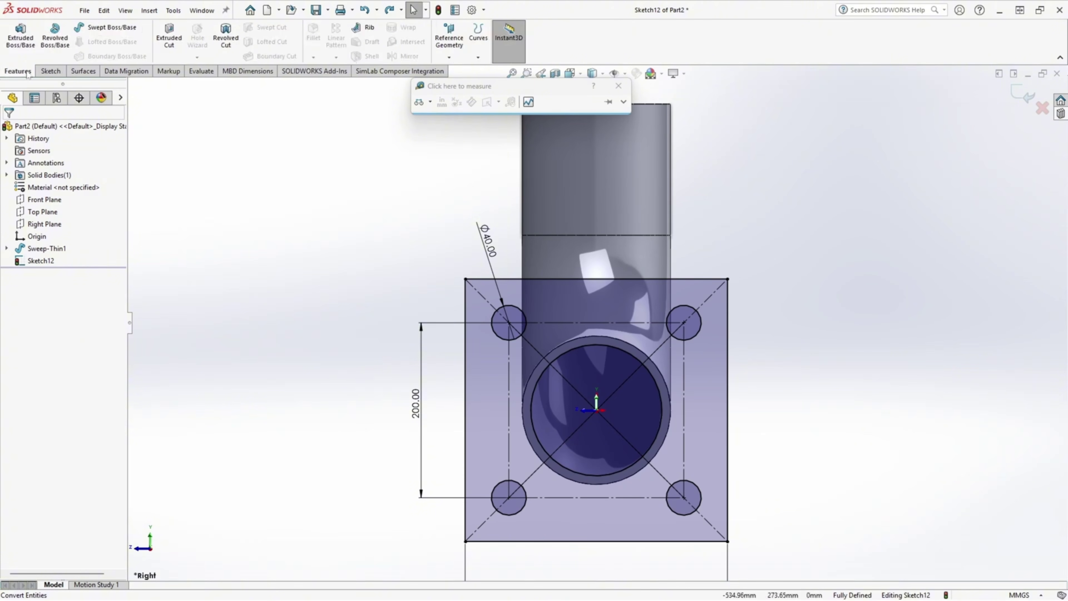
pyautogui.click(21, 39)
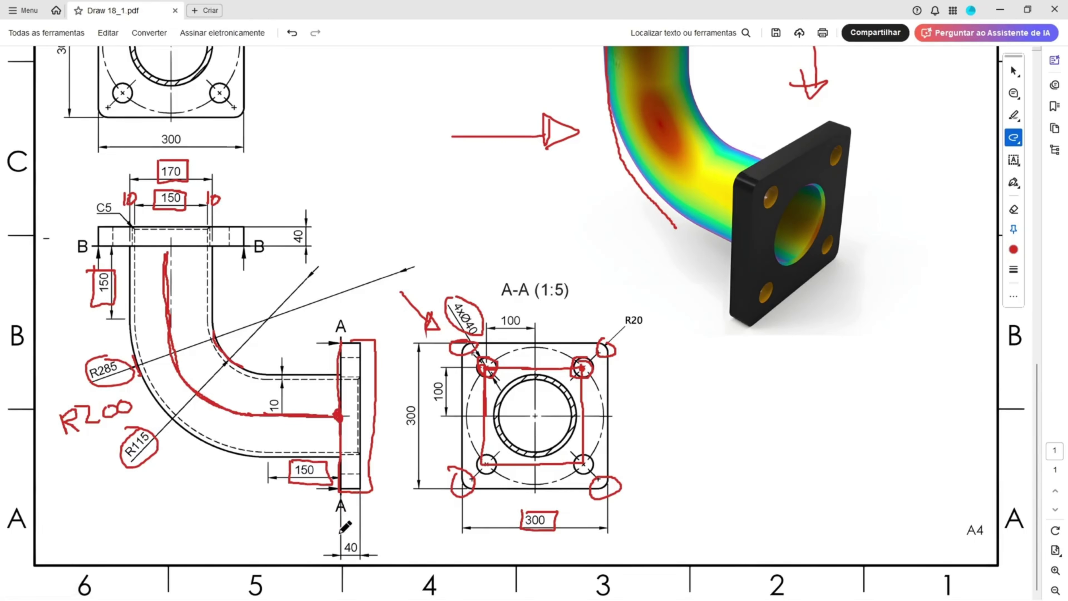
pyautogui.moveTo(340, 532)
pyautogui.mouseDown()
pyautogui.moveTo(336, 558)
pyautogui.moveTo(343, 527)
pyautogui.mouseUp()
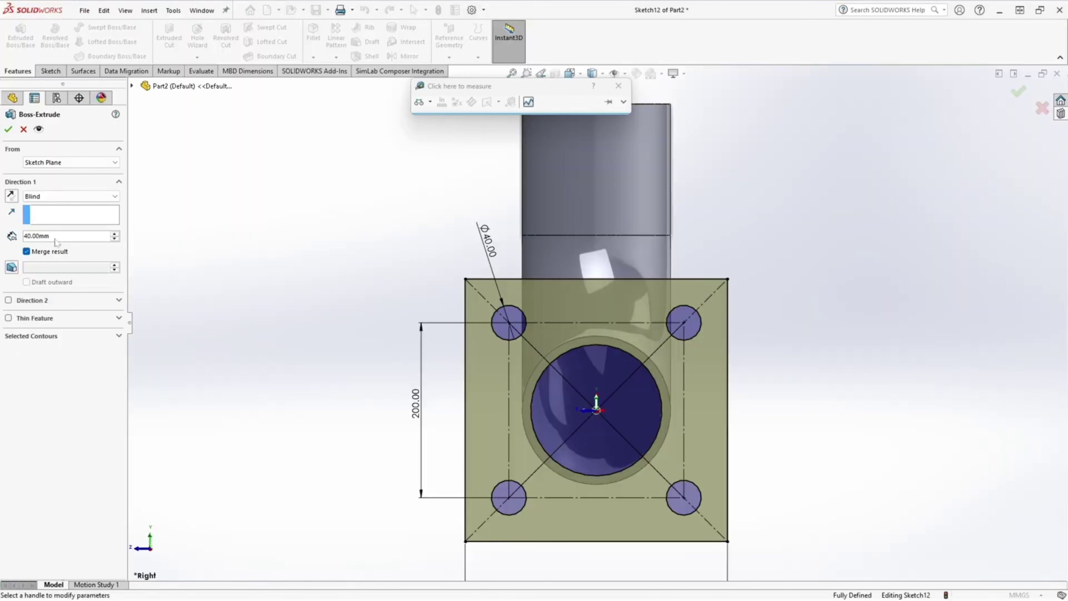
pyautogui.click(9, 129)
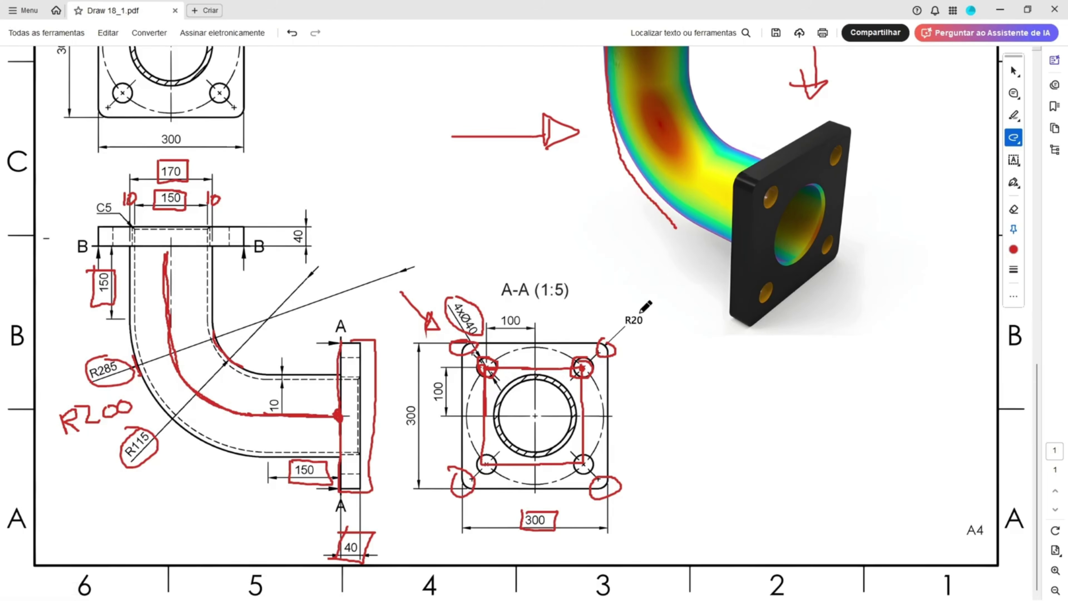
# Circle the R20 callout in the PDF drawing and fillet the flange's four corner edges with a symmetric 20 mm radius in SolidWorks
pyautogui.moveTo(639, 306)
pyautogui.mouseDown()
pyautogui.moveTo(648, 334)
pyautogui.moveTo(610, 315)
pyautogui.mouseUp()
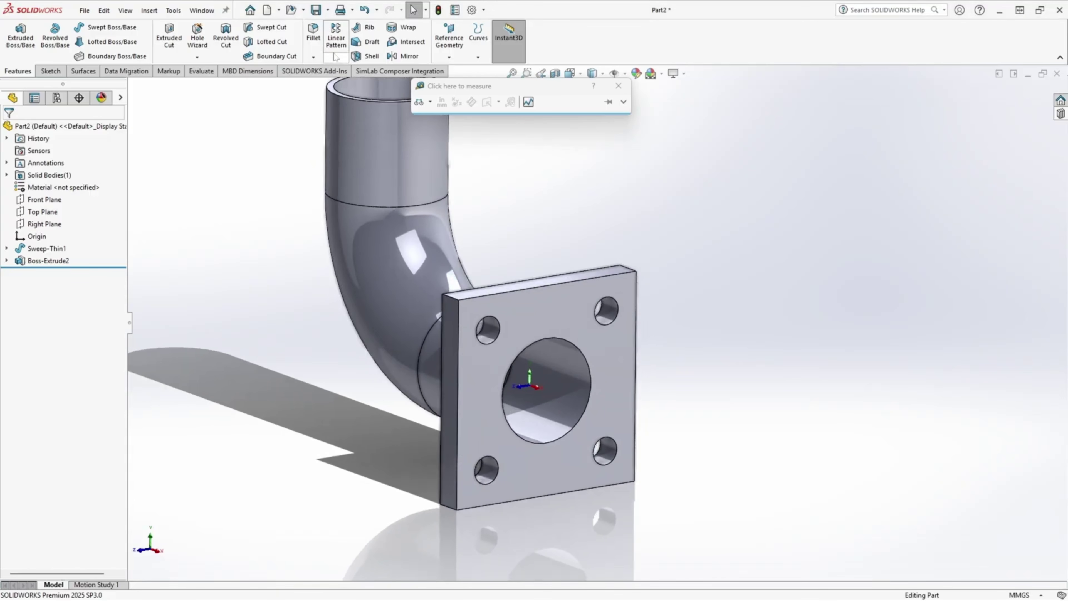
pyautogui.click(314, 33)
pyautogui.click(494, 254)
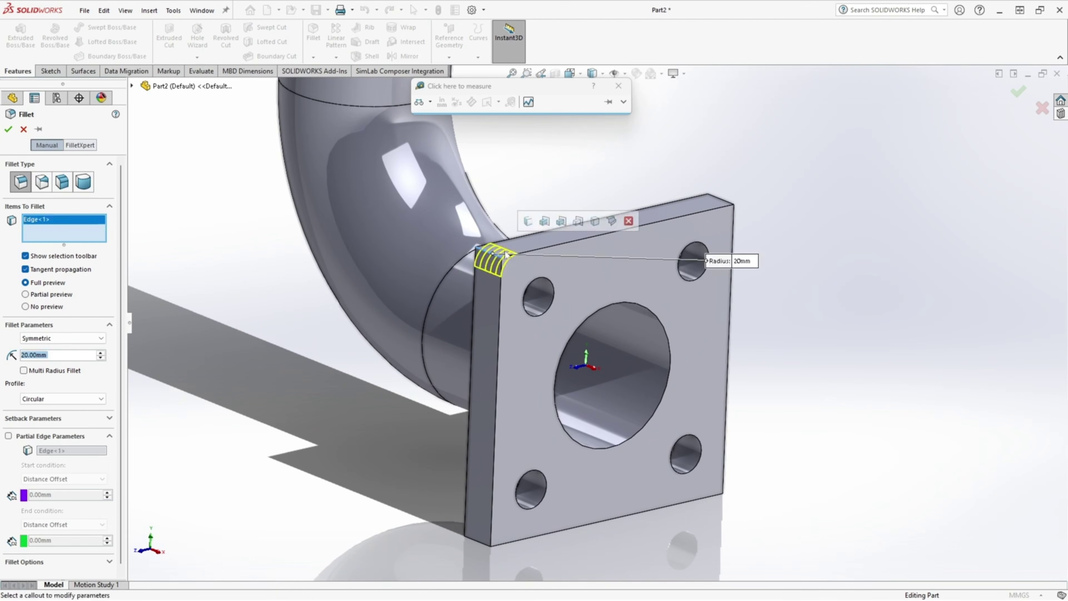
pyautogui.click(726, 205)
pyautogui.moveTo(726, 205); pyautogui.dragTo(686, 416, button='middle')
pyautogui.click(486, 405)
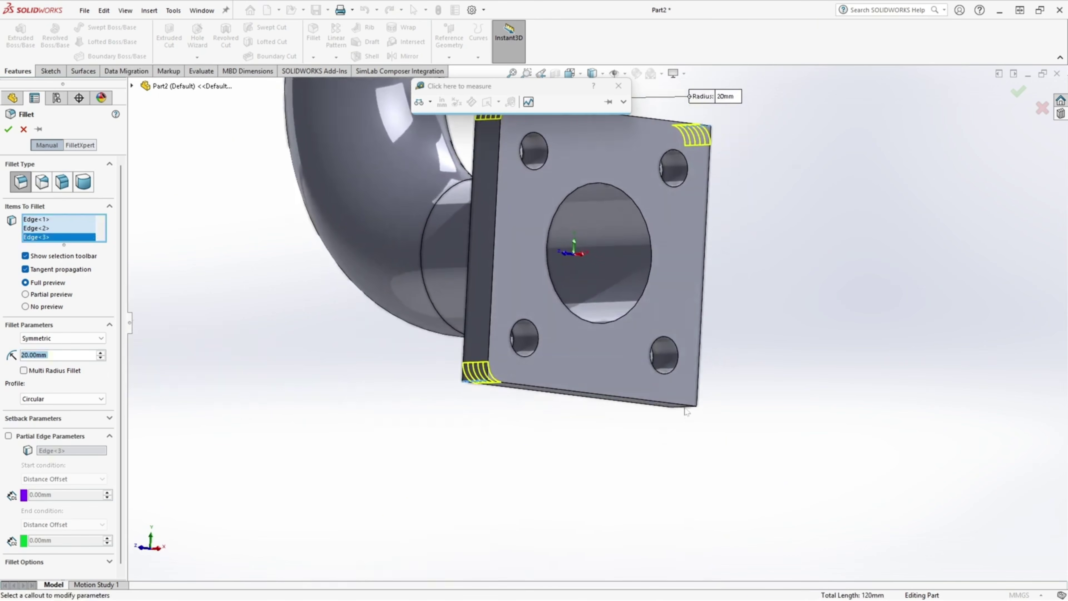
pyautogui.click(686, 409)
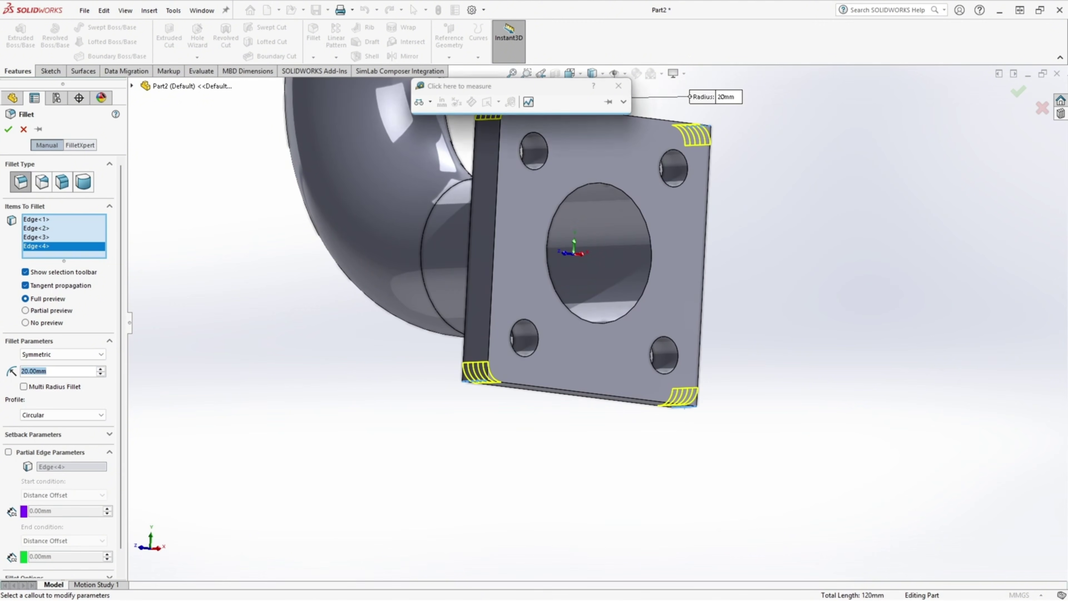
pyautogui.click(8, 128)
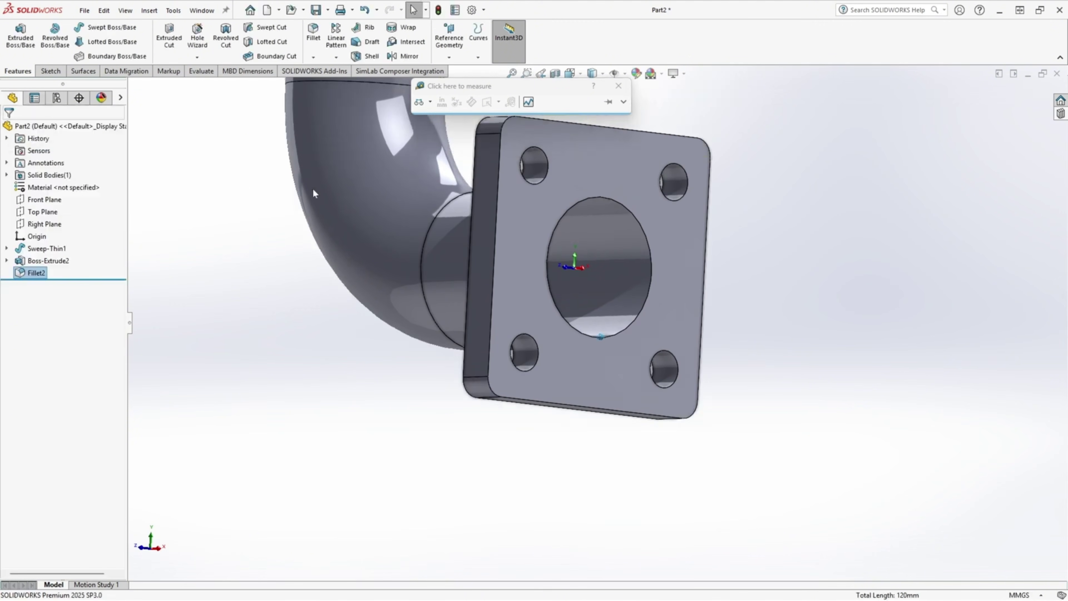
# Show the part in isometric view, switch to the PDF drawing and trace the upper flange's top and bottom edges in the elbow view
pyautogui.moveTo(798, 269); pyautogui.dragTo(812, 214, button='middle')
pyautogui.hotkey('ctrl', '7')
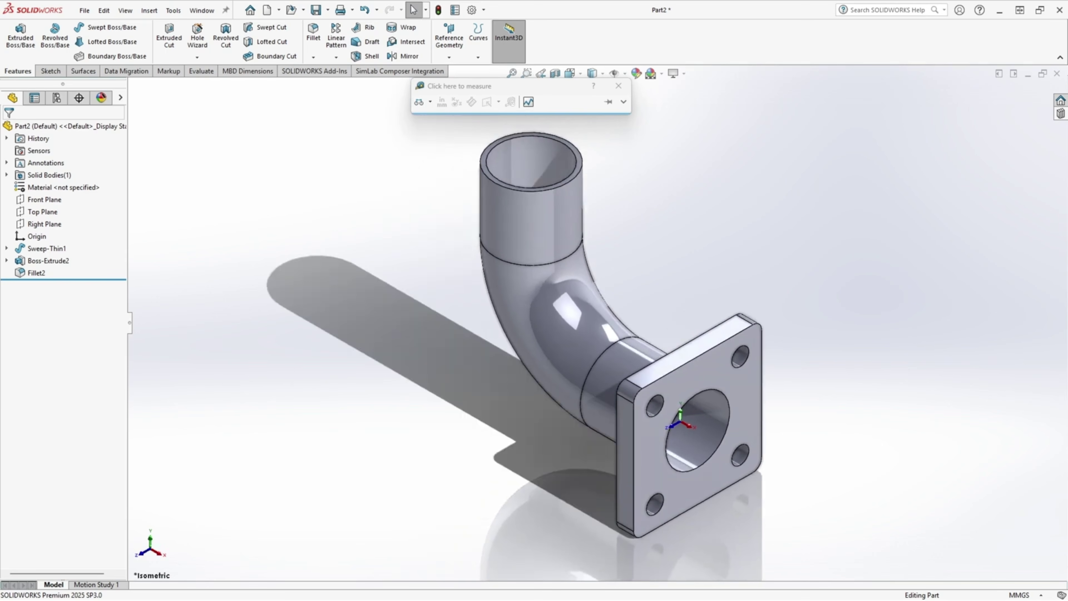
pyautogui.hotkey('alt', 'Tab')
pyautogui.scroll(4, 190, 378)
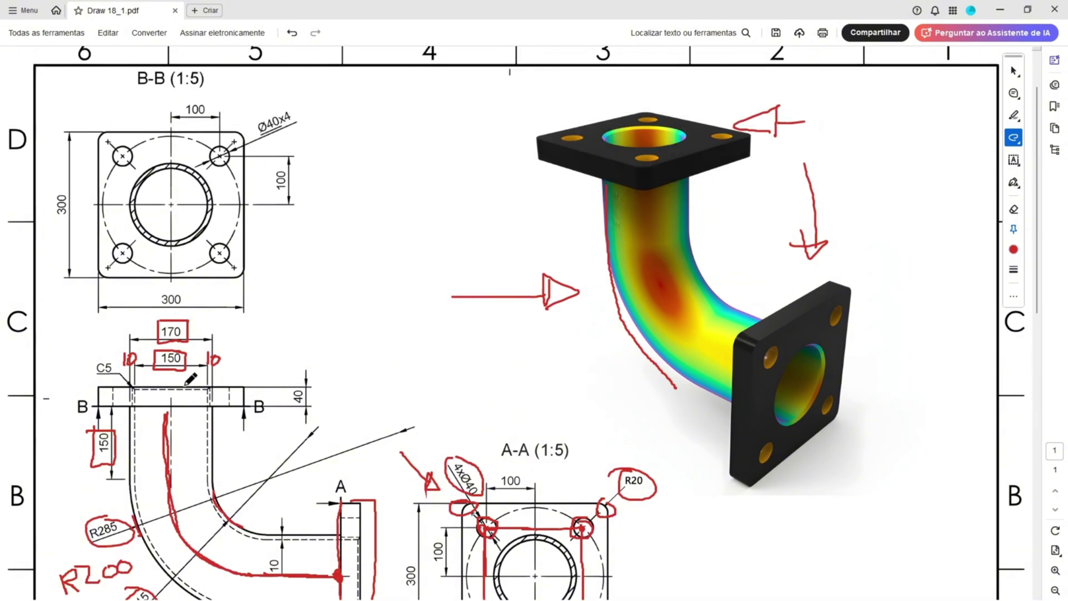
pyautogui.moveTo(130, 387); pyautogui.dragTo(195, 388)
pyautogui.moveTo(131, 407); pyautogui.dragTo(221, 406)
pyautogui.scroll(1, 243, 342)
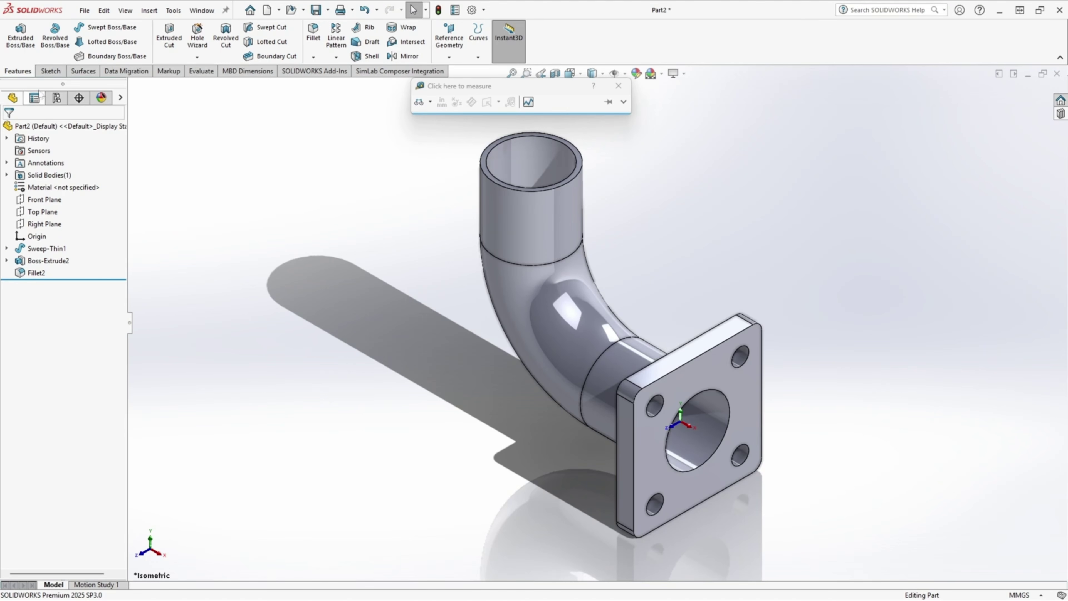
# Start a sketch on the end face of the pipe's vertical leg in SolidWorks and project its inner circular edge with Convert Entities
pyautogui.click(50, 72)
pyautogui.scroll(-5, 519, 286)
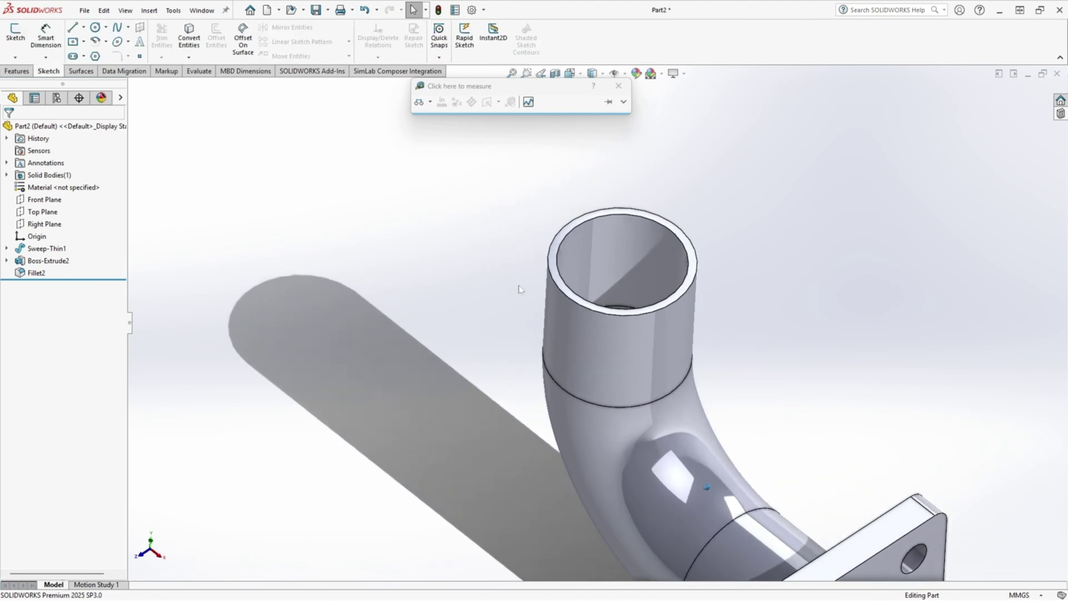
pyautogui.click(15, 33)
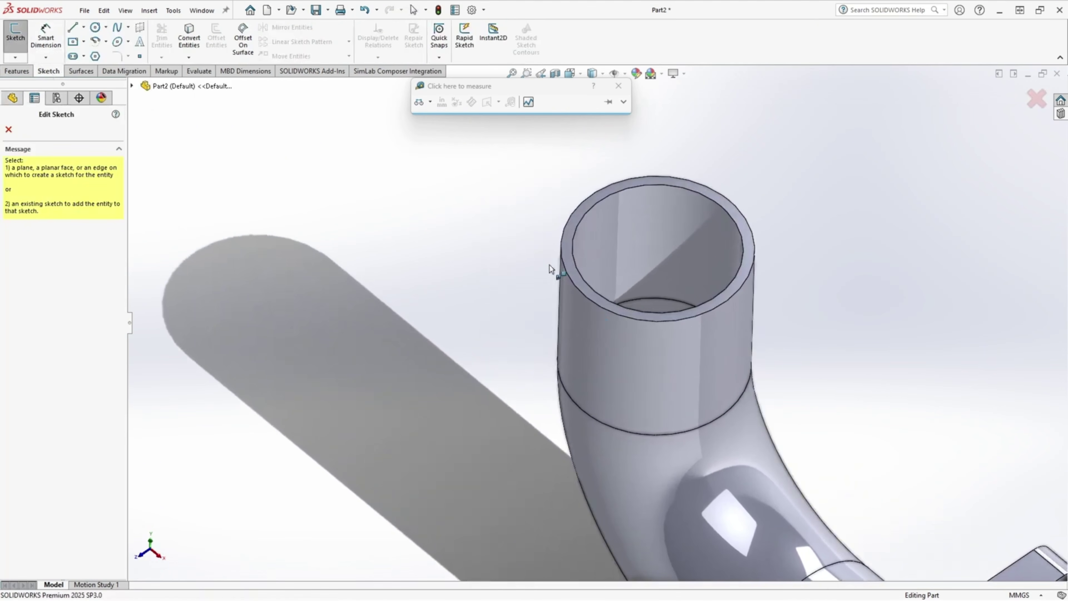
pyautogui.click(567, 247)
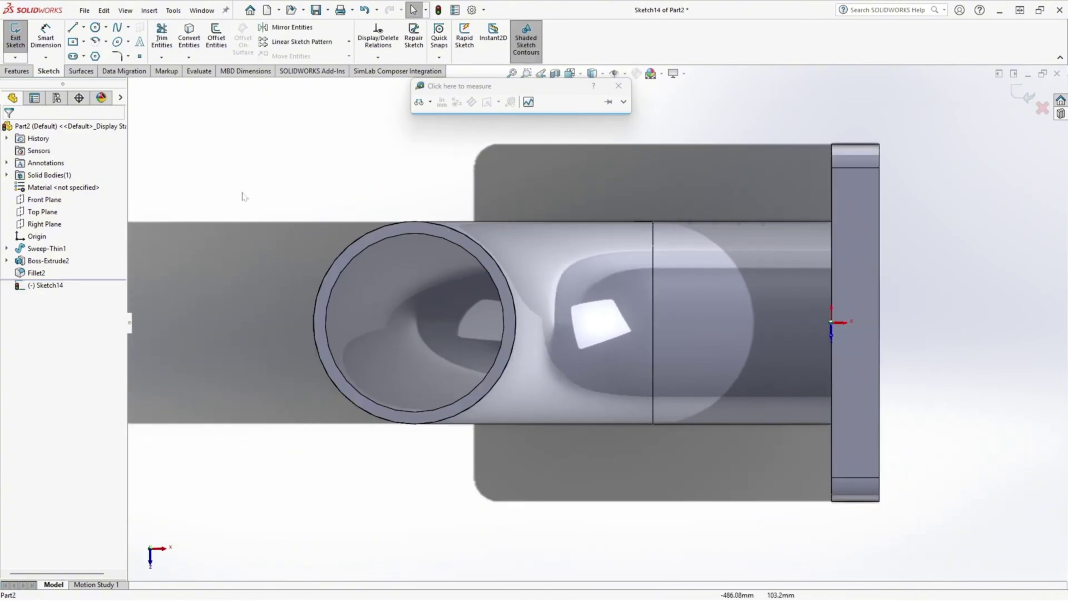
pyautogui.click(188, 36)
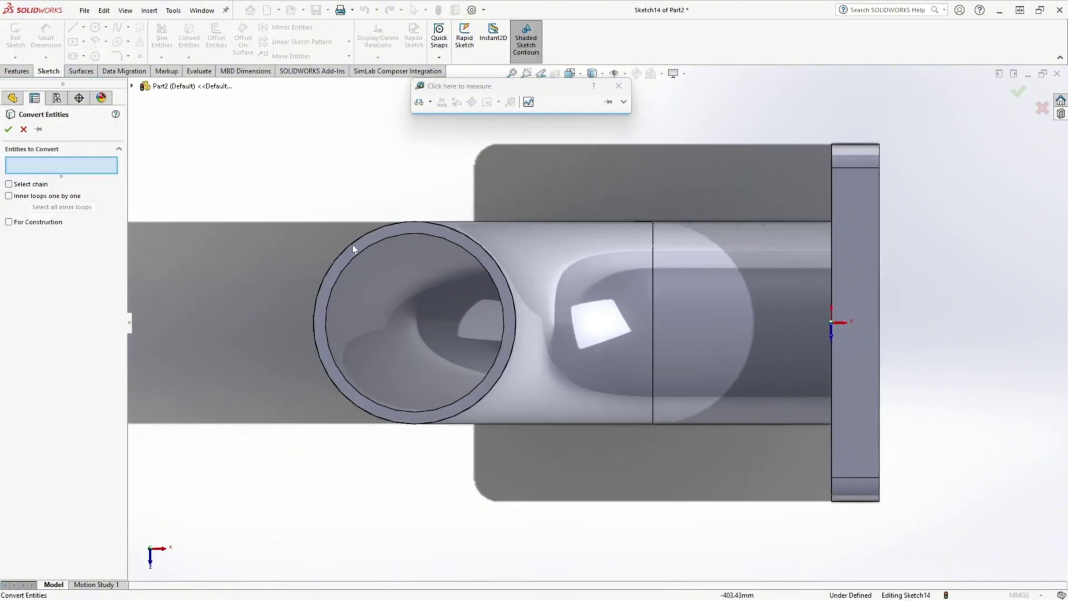
pyautogui.click(360, 256)
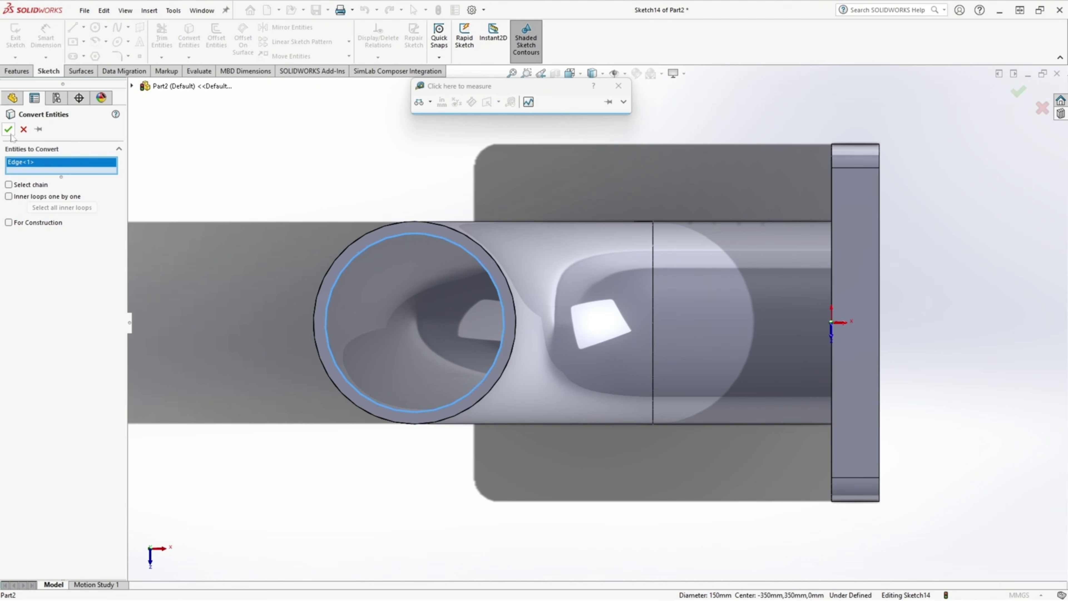
pyautogui.click(8, 129)
# Draw a center rectangle of about 290 by 280 mm centred on the converted circle
pyautogui.click(83, 42)
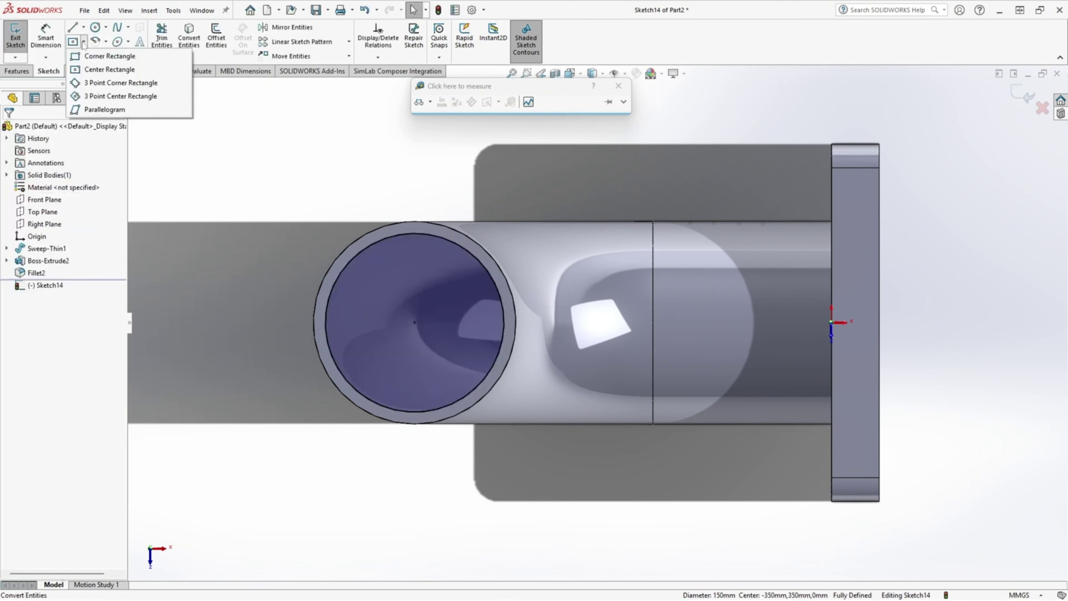
pyautogui.click(109, 69)
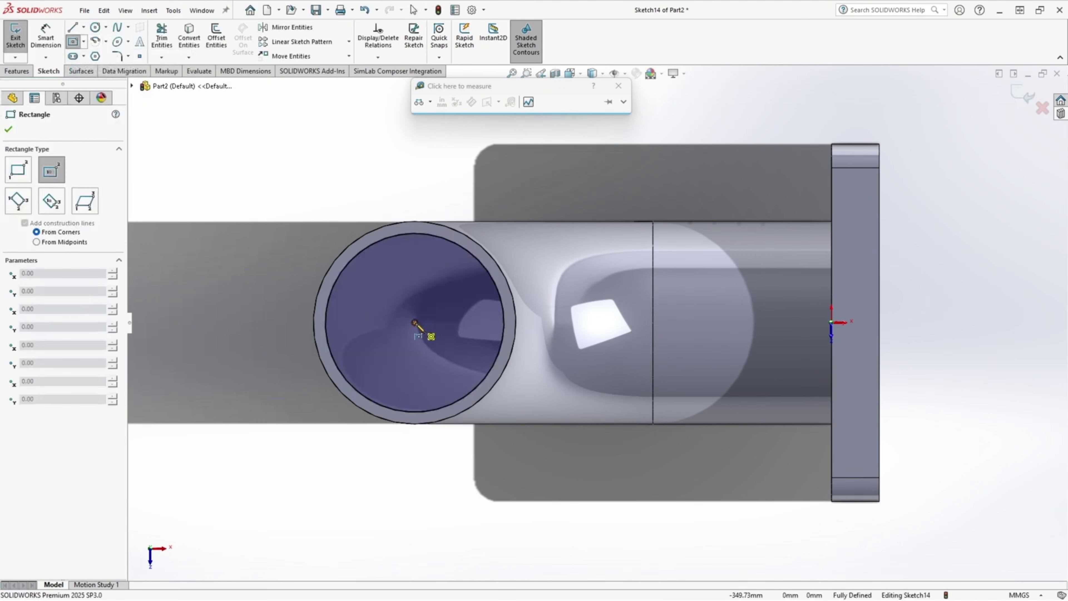
pyautogui.click(415, 322)
pyautogui.click(588, 155)
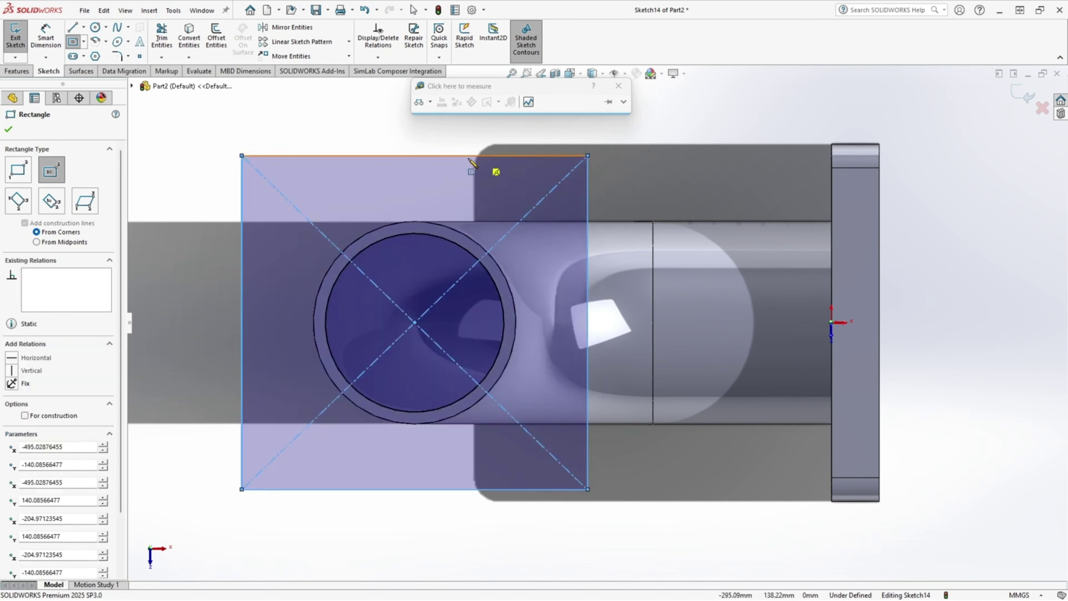
pyautogui.press('Escape')
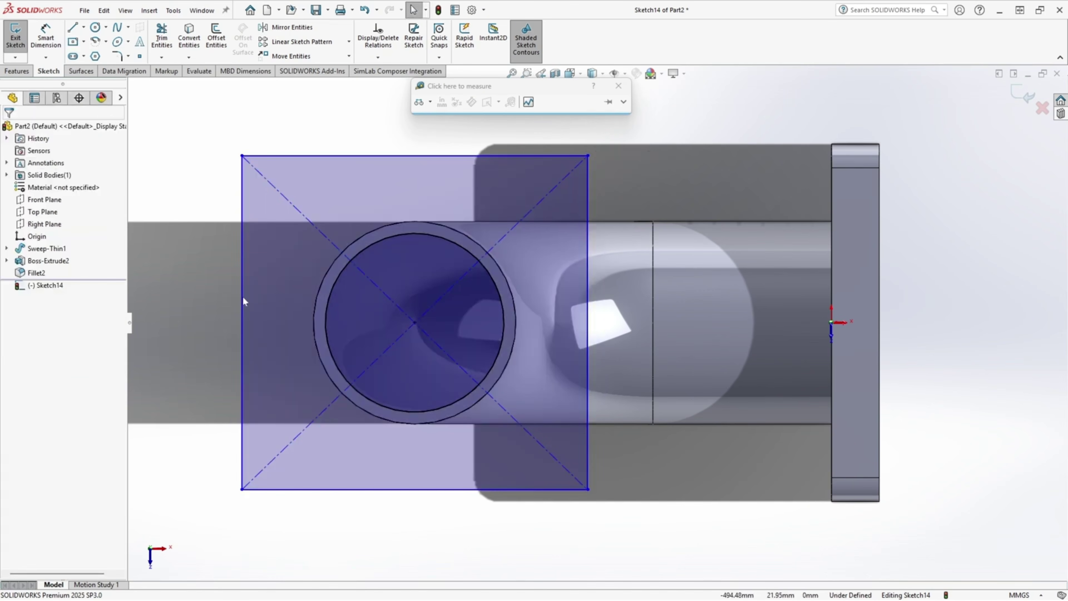
# Make two adjacent sides of the rectangle equal and dimension its lower side to 300 mm
pyautogui.click(242, 301)
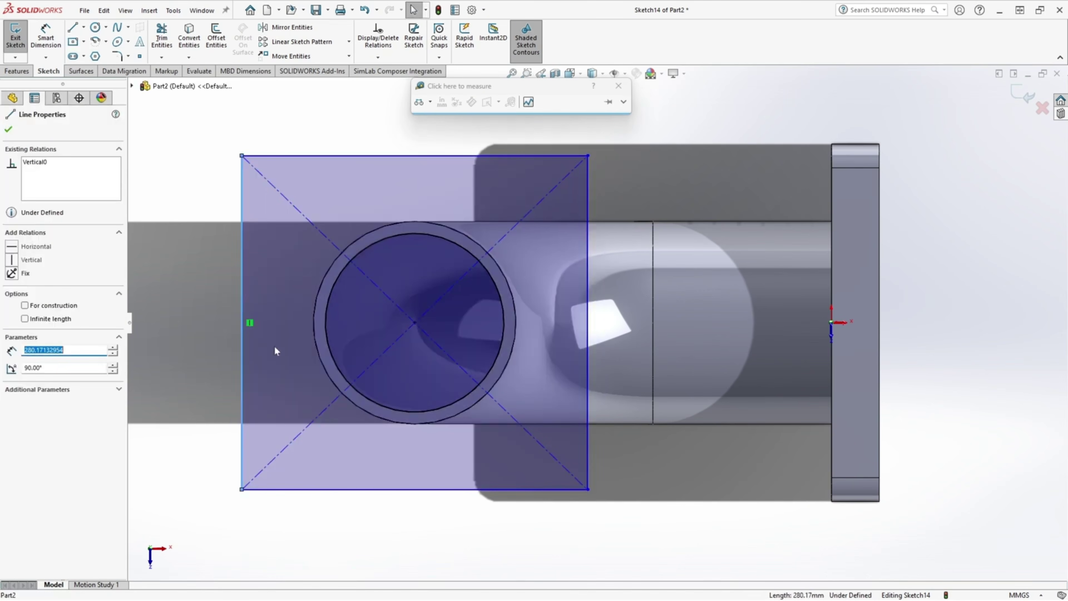
pyautogui.keyDown('ctrl'); pyautogui.click(343, 490); pyautogui.keyUp('ctrl')
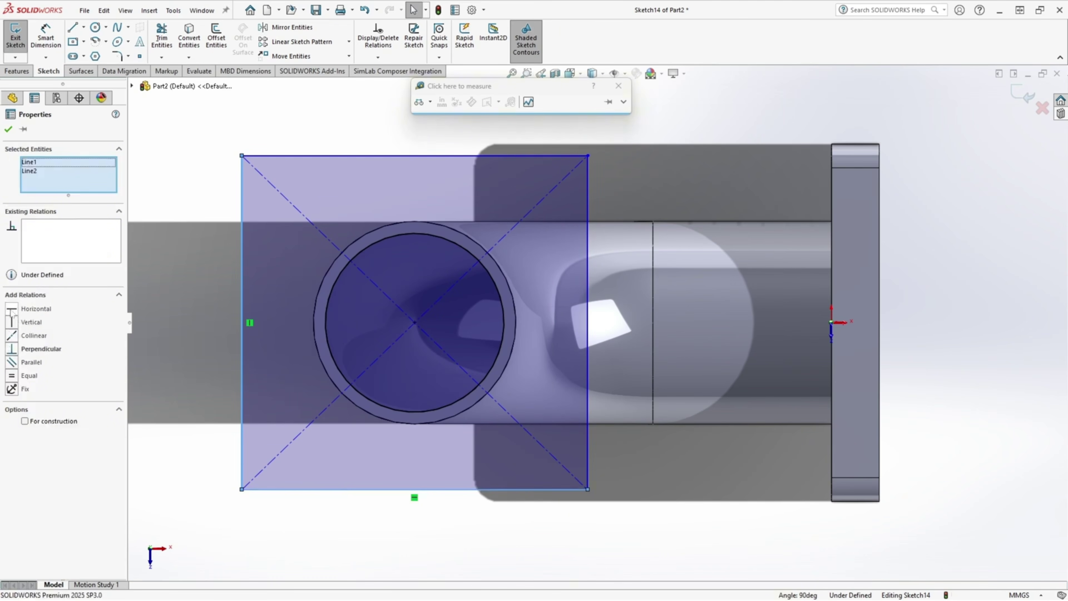
pyautogui.click(11, 376)
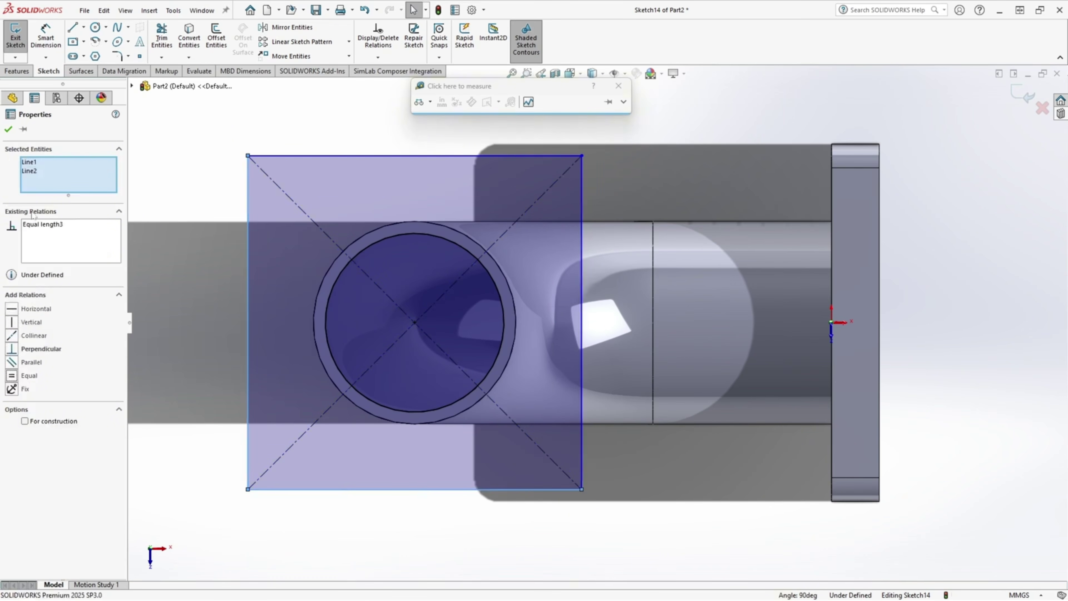
pyautogui.click(8, 129)
pyautogui.click(45, 36)
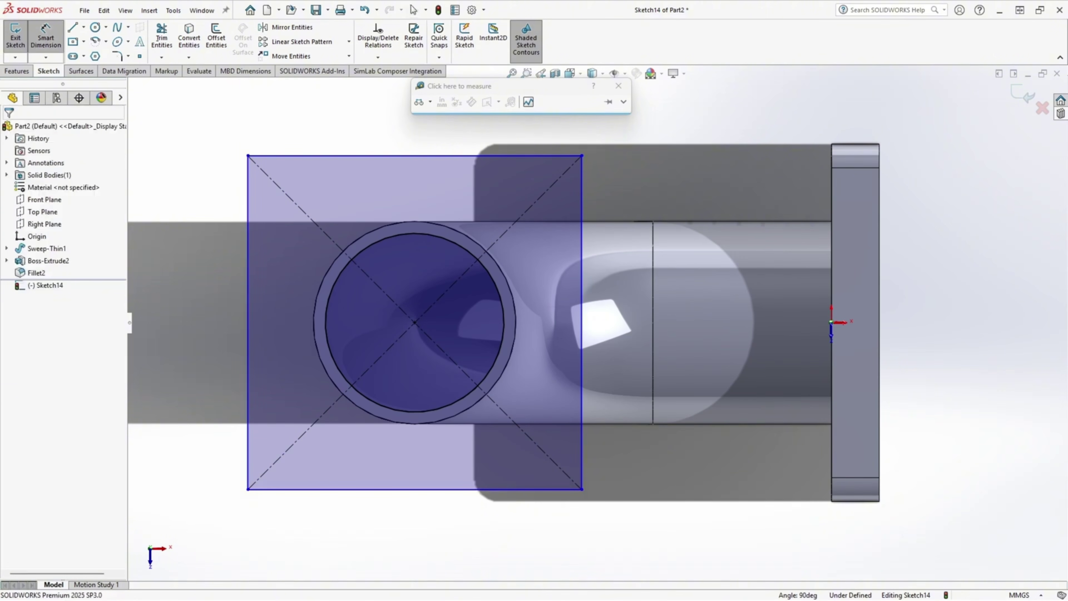
pyautogui.click(384, 490)
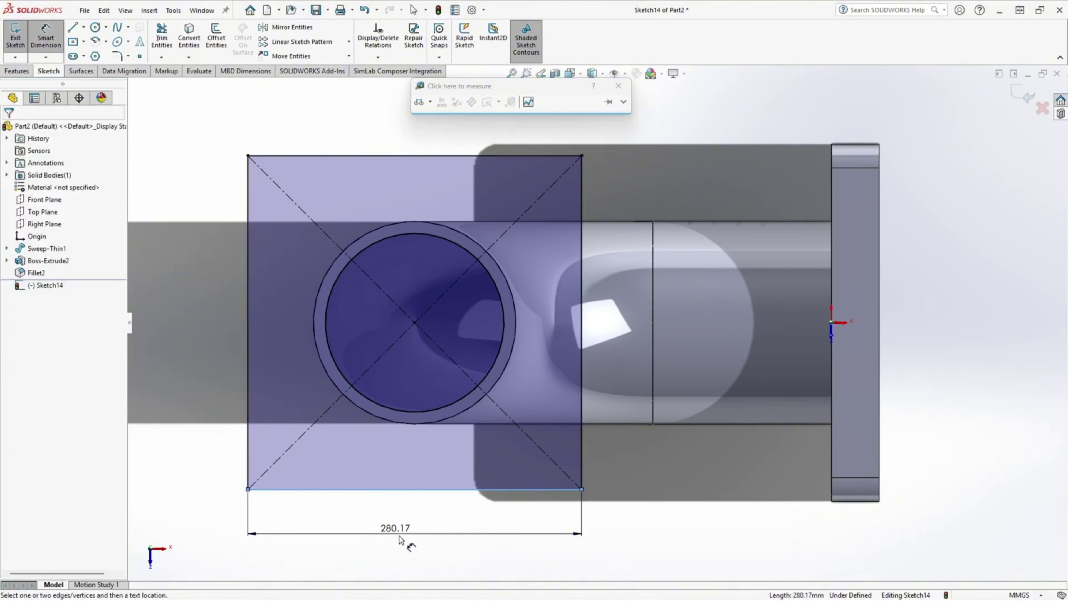
pyautogui.click(405, 537)
pyautogui.write('300')
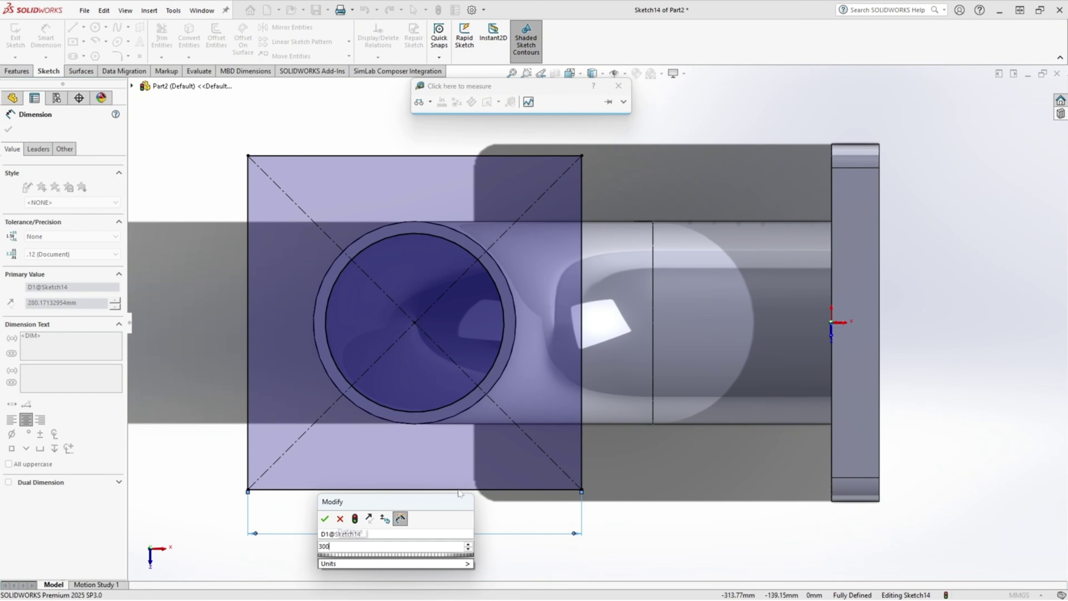
pyautogui.press('Return')
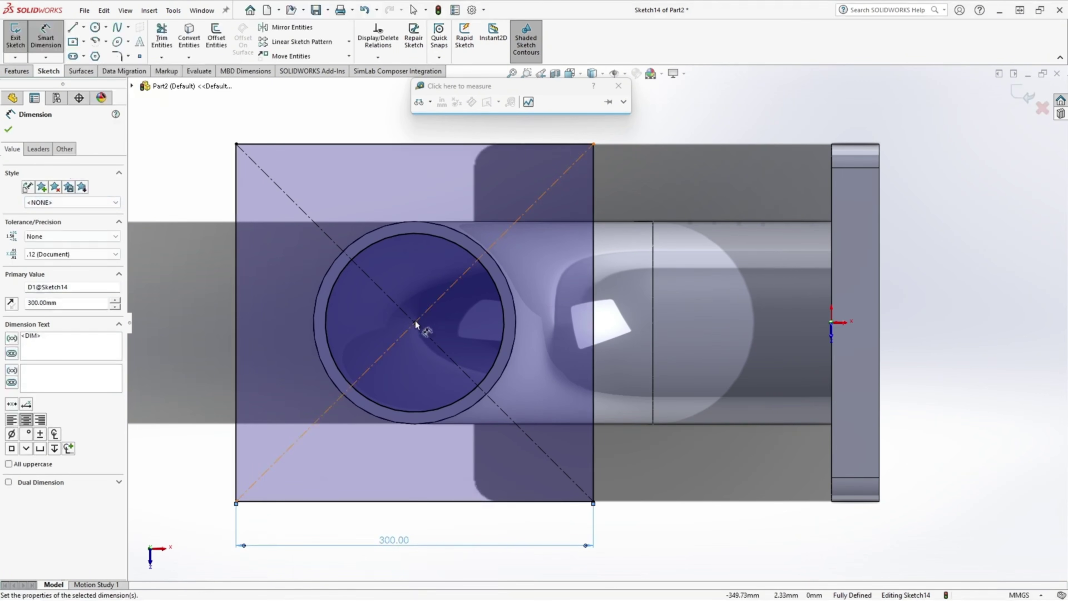
# Draw a second center rectangle from the pipe center with its corner on the outer square's diagonal, and dimension its lower side to 200 mm
pyautogui.click(73, 42)
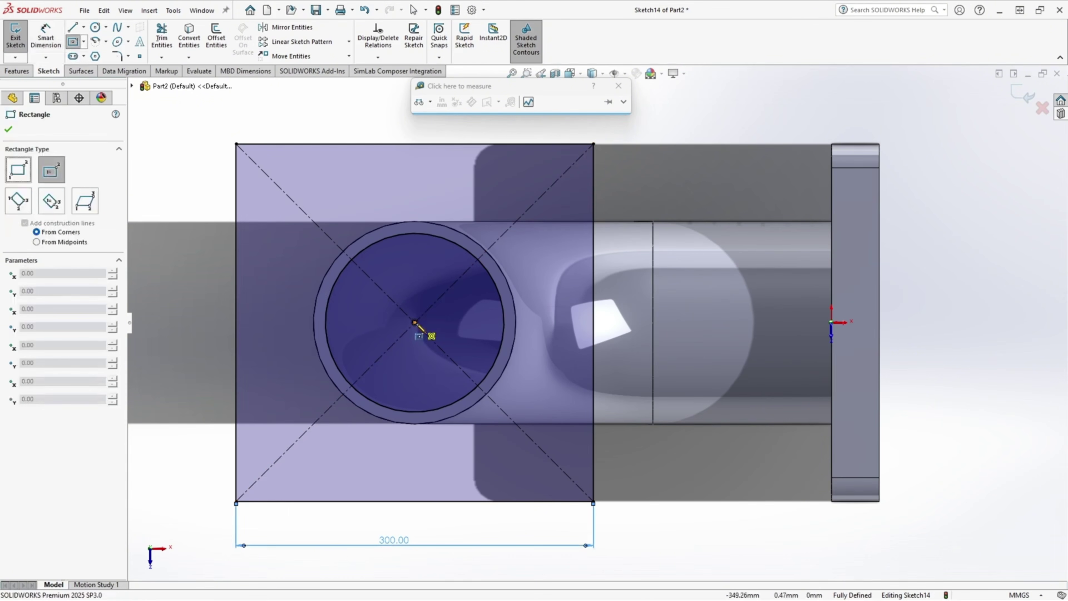
pyautogui.click(414, 322)
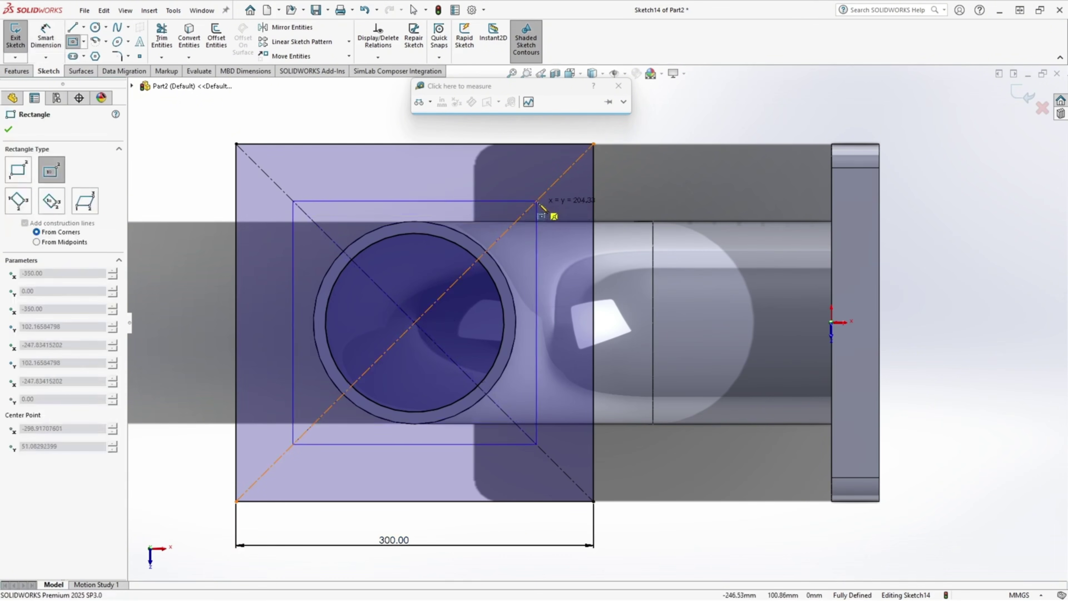
pyautogui.click(536, 201)
pyautogui.click(46, 37)
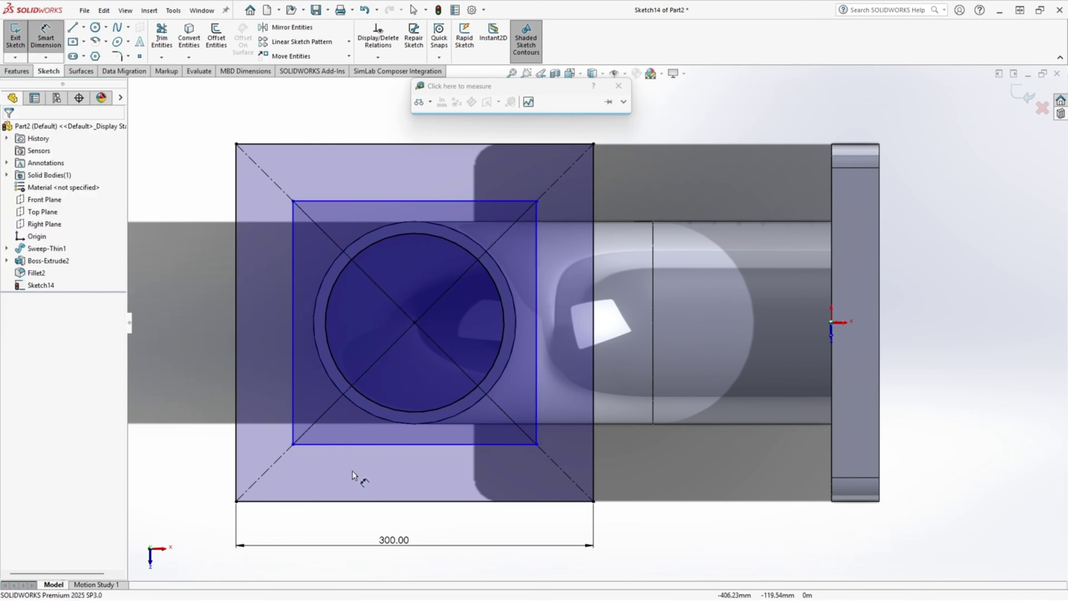
pyautogui.click(391, 444)
pyautogui.click(407, 476)
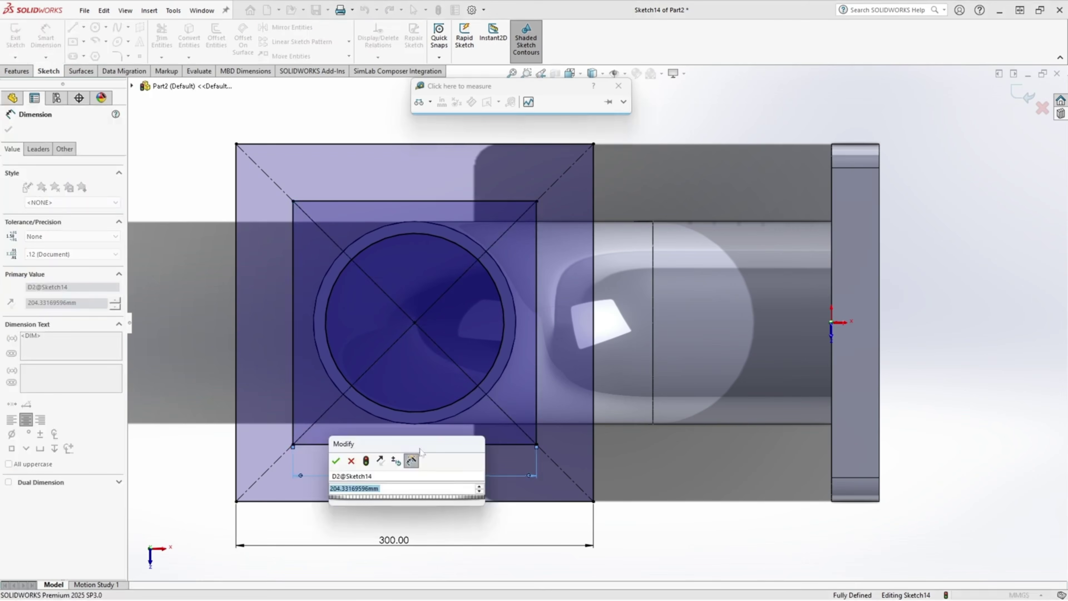
pyautogui.write('200')
pyautogui.press('Return')
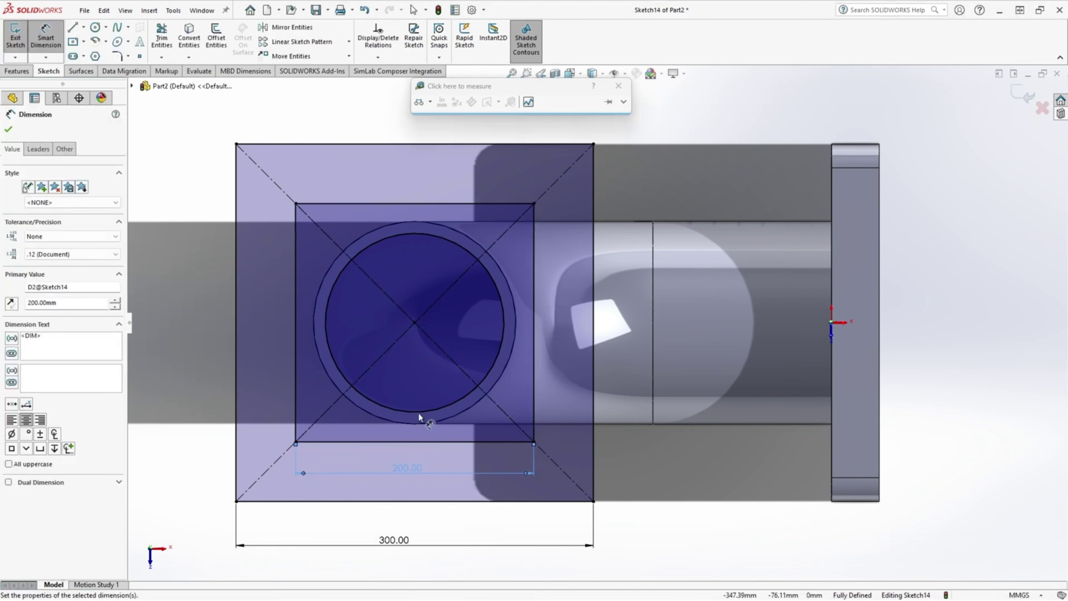
pyautogui.press('Escape')
# Convert all four sides of the inner 200 mm square to construction geometry
pyautogui.click(297, 299)
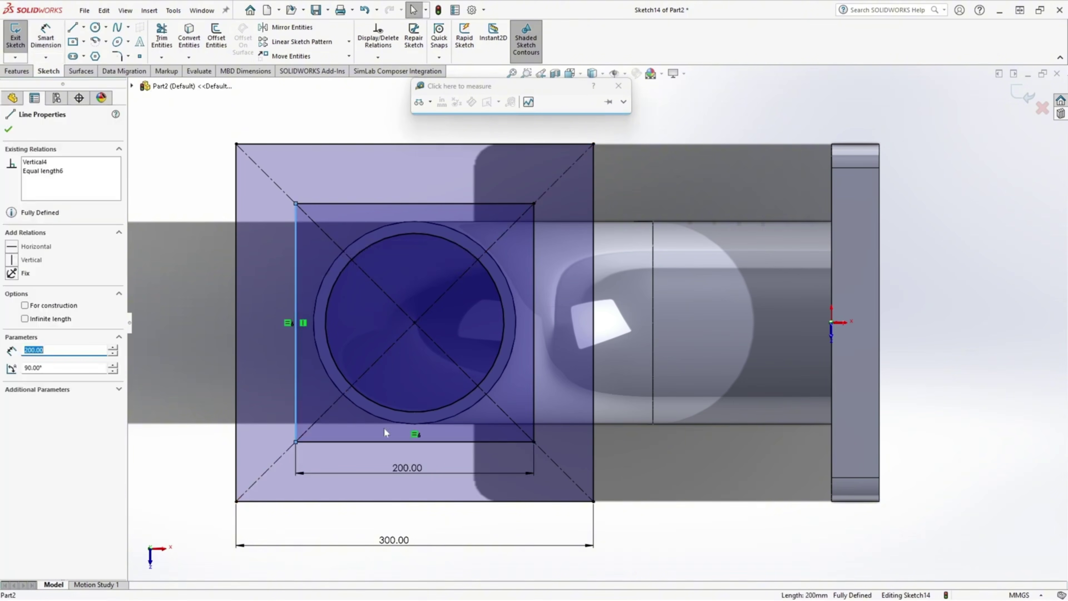
pyautogui.keyDown('ctrl'); pyautogui.click(405, 442); pyautogui.keyUp('ctrl')
pyautogui.keyDown('ctrl'); pyautogui.click(534, 331); pyautogui.keyUp('ctrl')
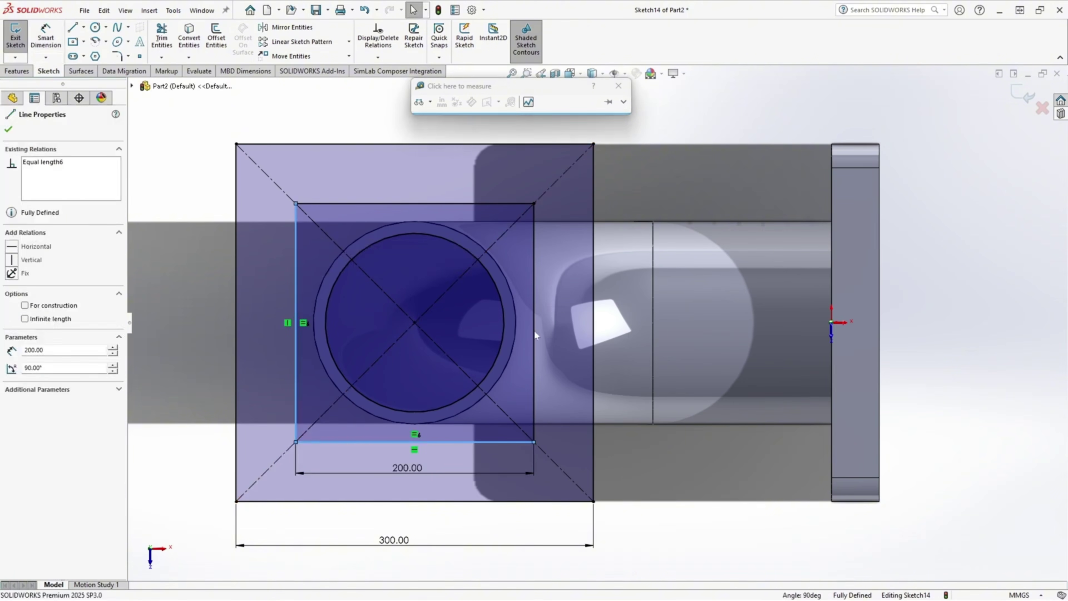
pyautogui.keyDown('ctrl'); pyautogui.click(407, 203); pyautogui.keyUp('ctrl')
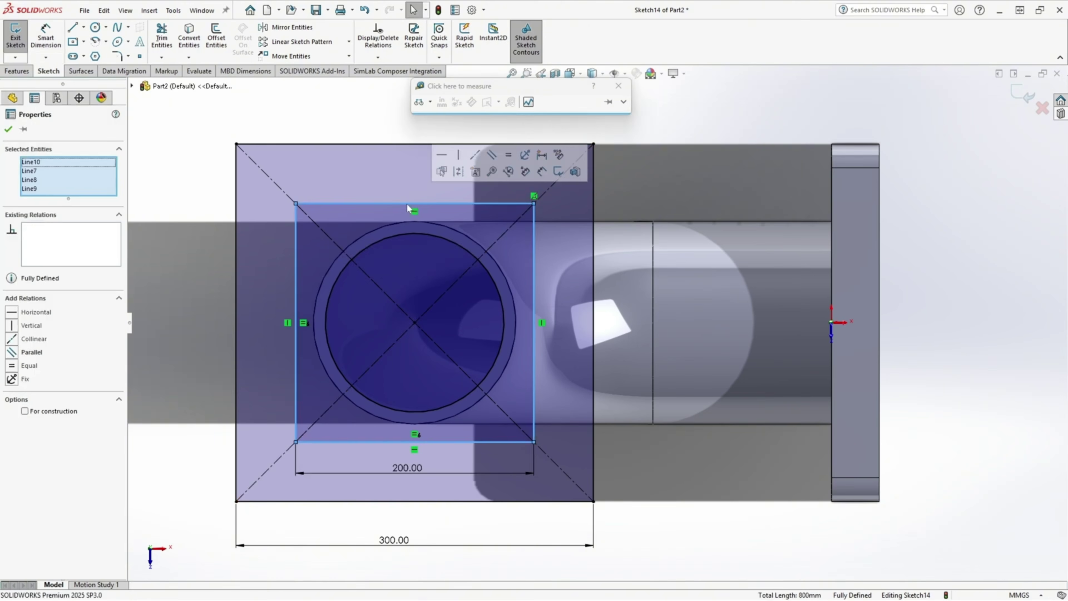
pyautogui.click(457, 172)
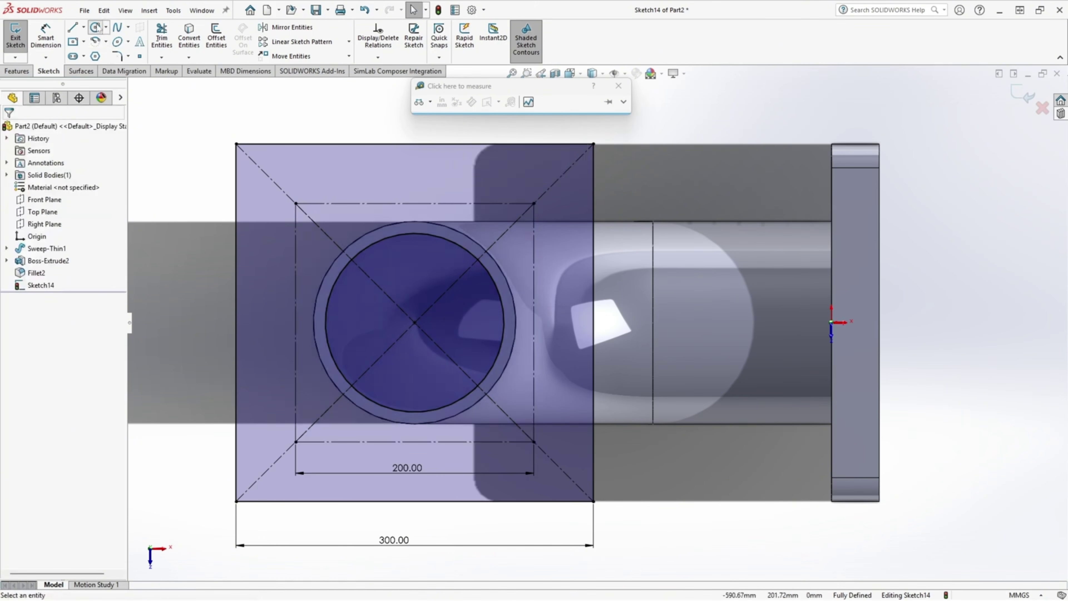
# Draw four bolt-hole circles, about 35 to 52 mm in diameter, centred on the corners of the 200 mm construction square
pyautogui.click(96, 27)
pyautogui.click(295, 203)
pyautogui.click(312, 186)
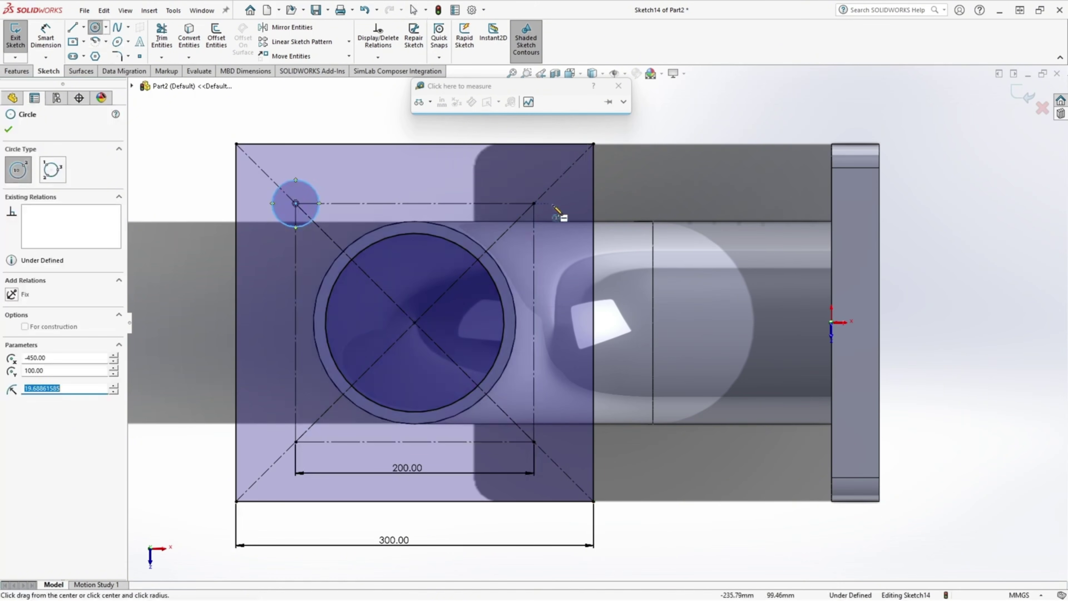
pyautogui.click(534, 203)
pyautogui.click(557, 213)
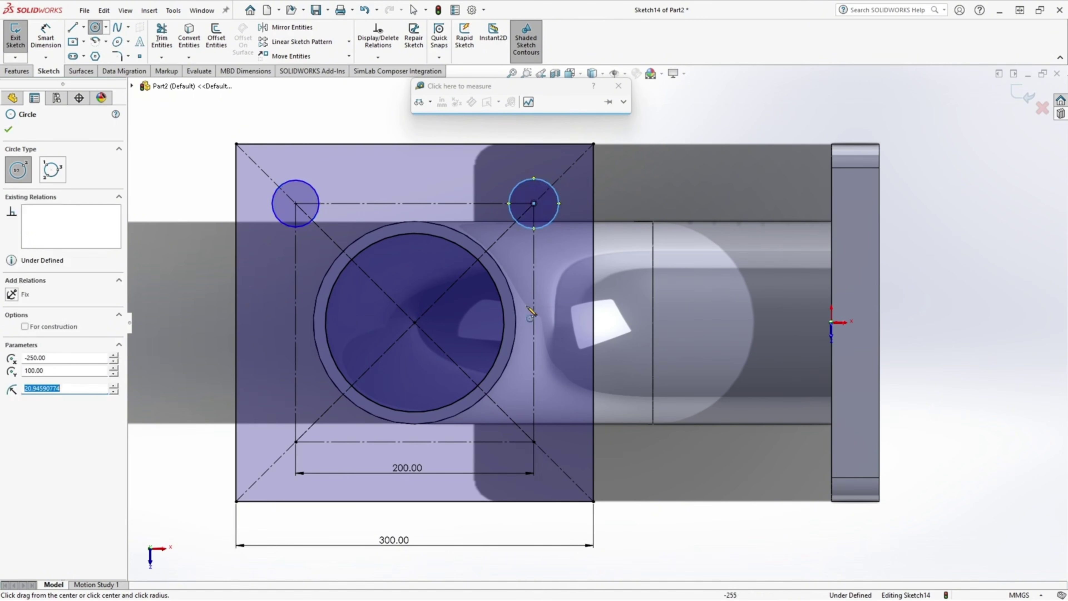
pyautogui.click(534, 441)
pyautogui.click(546, 458)
pyautogui.click(295, 442)
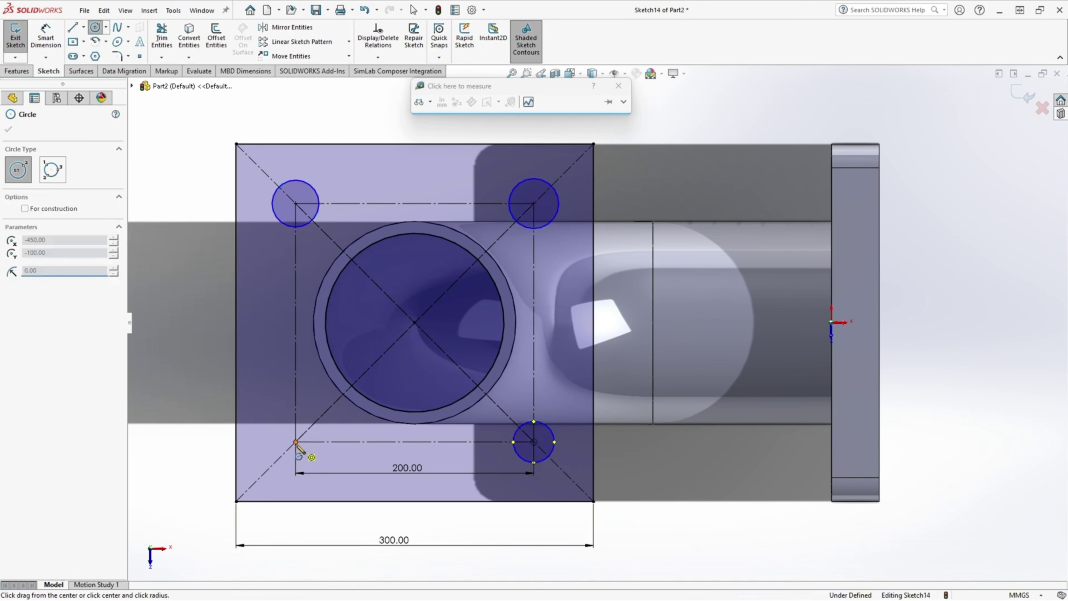
pyautogui.click(278, 417)
pyautogui.press('Escape')
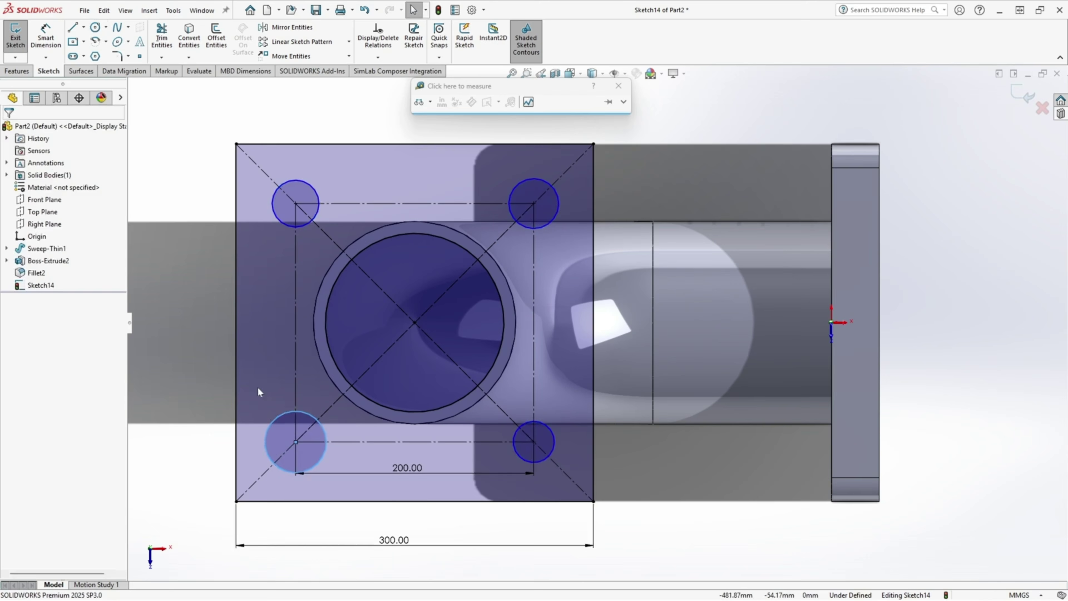
# Apply Equal relations to all four corner bolt-hole circles
pyautogui.click(275, 427)
pyautogui.keyDown('ctrl'); pyautogui.click(286, 226); pyautogui.keyUp('ctrl')
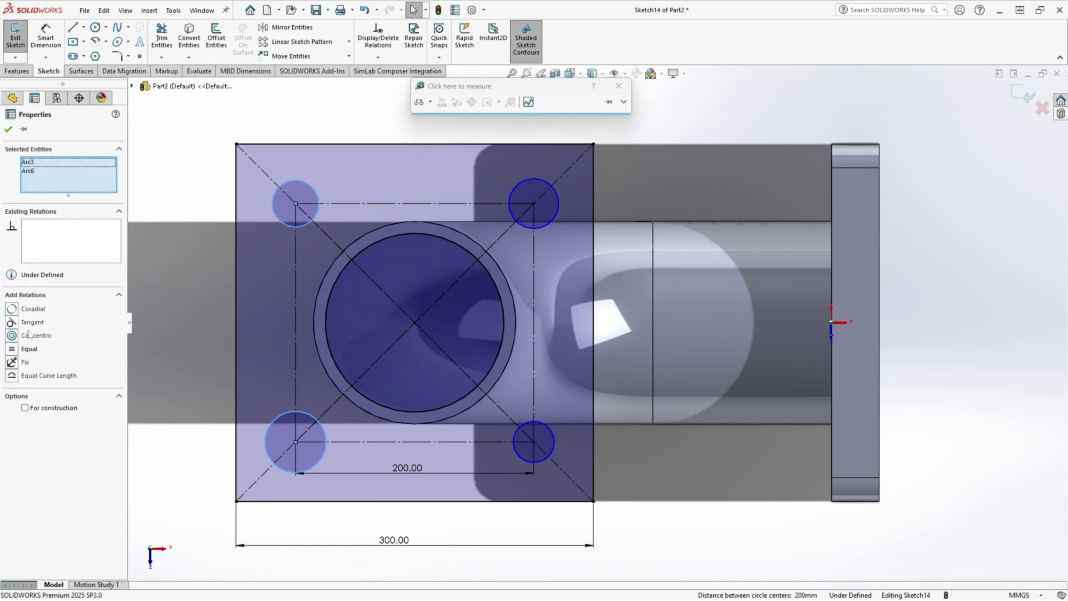
pyautogui.click(15, 351)
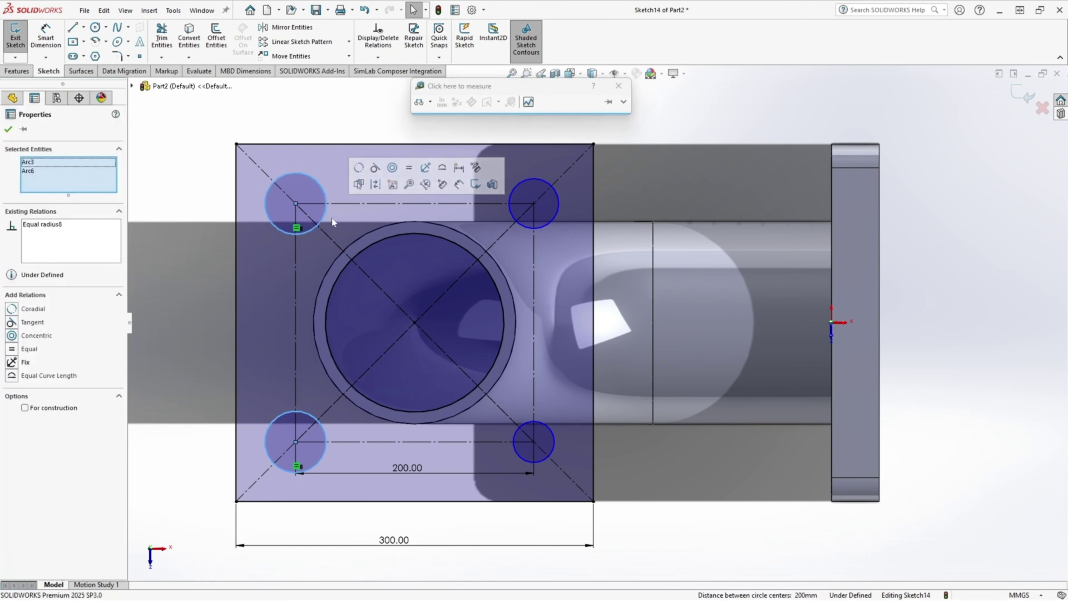
pyautogui.keyDown('ctrl'); pyautogui.click(532, 229); pyautogui.keyUp('ctrl')
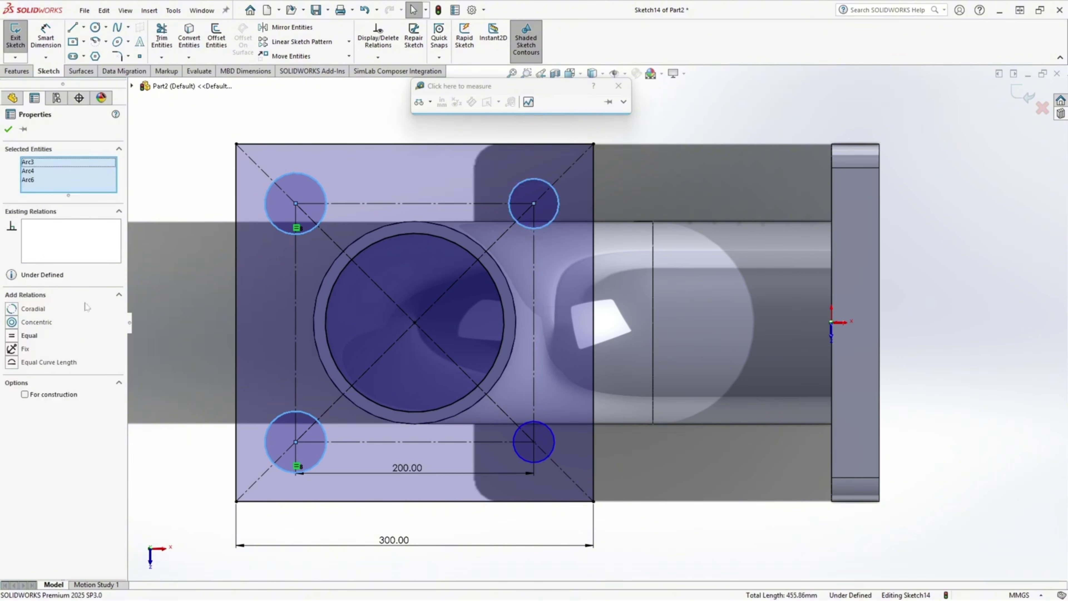
pyautogui.keyDown('ctrl'); pyautogui.click(522, 429); pyautogui.keyUp('ctrl')
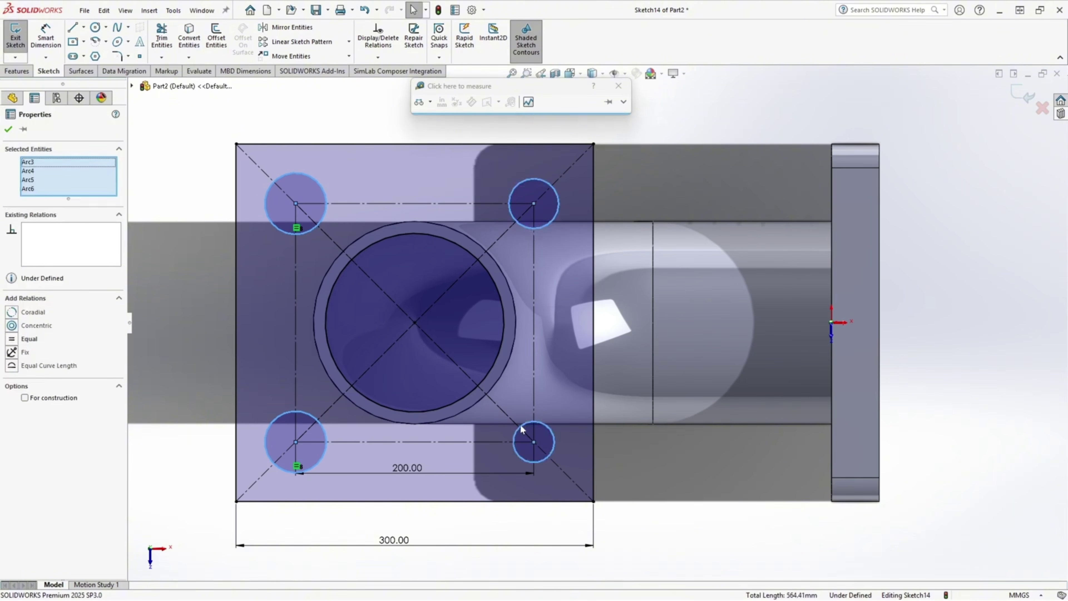
pyautogui.click(12, 340)
pyautogui.press('Escape')
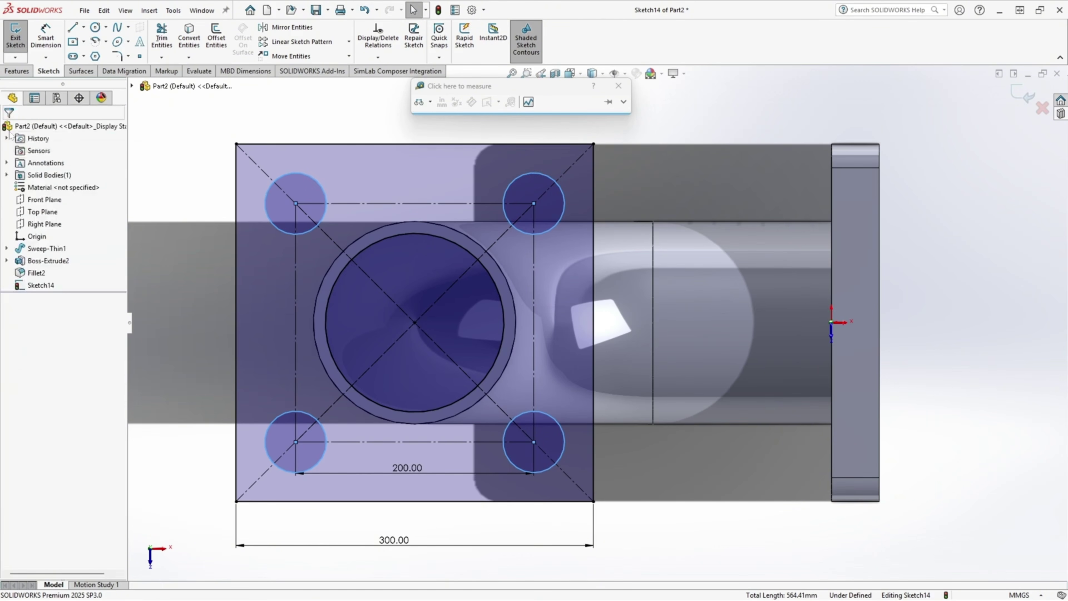
# Dimension the upper-left bolt-hole circle to a diameter of 40 mm
pyautogui.click(46, 34)
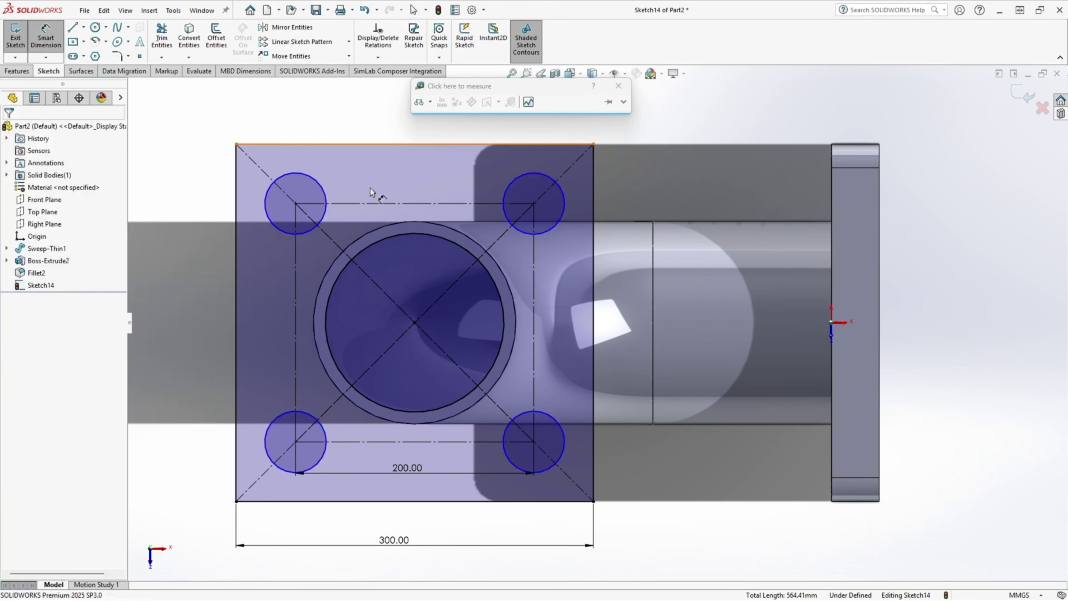
pyautogui.click(322, 186)
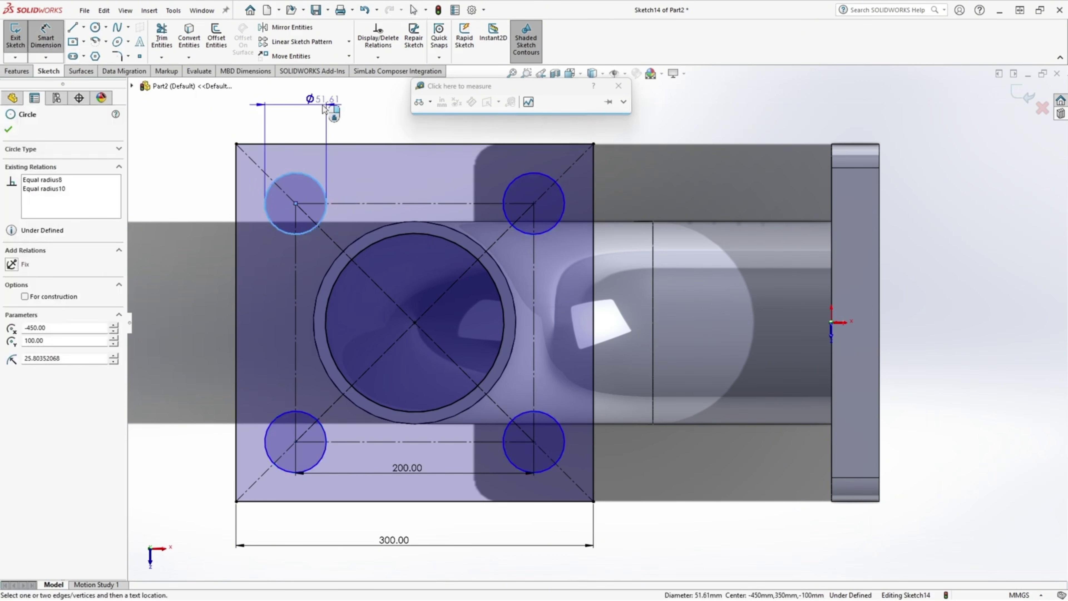
pyautogui.click(324, 108)
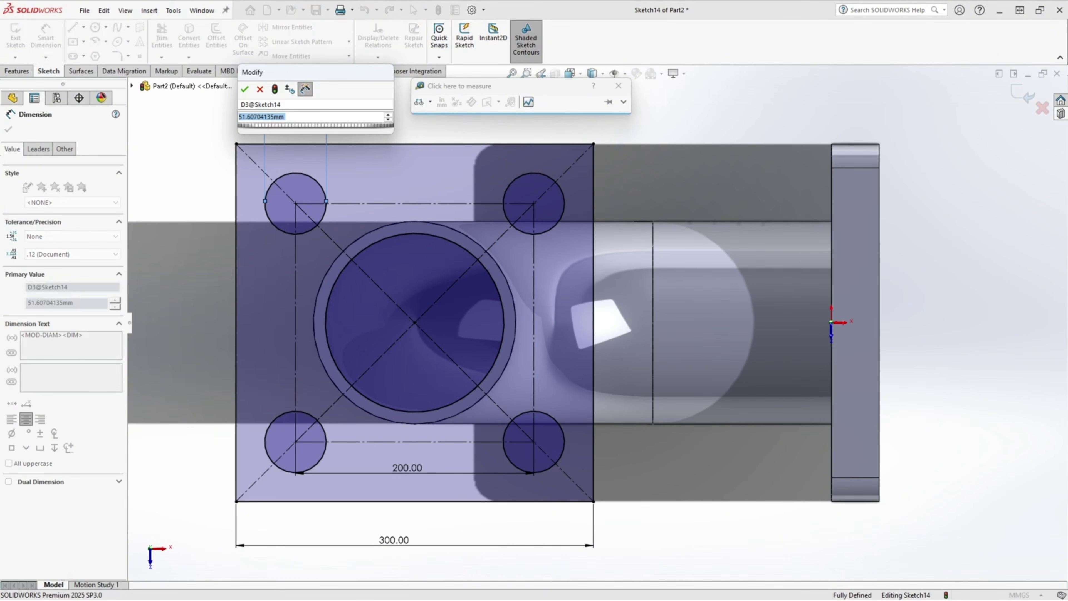
pyautogui.write('40')
pyautogui.press('Return')
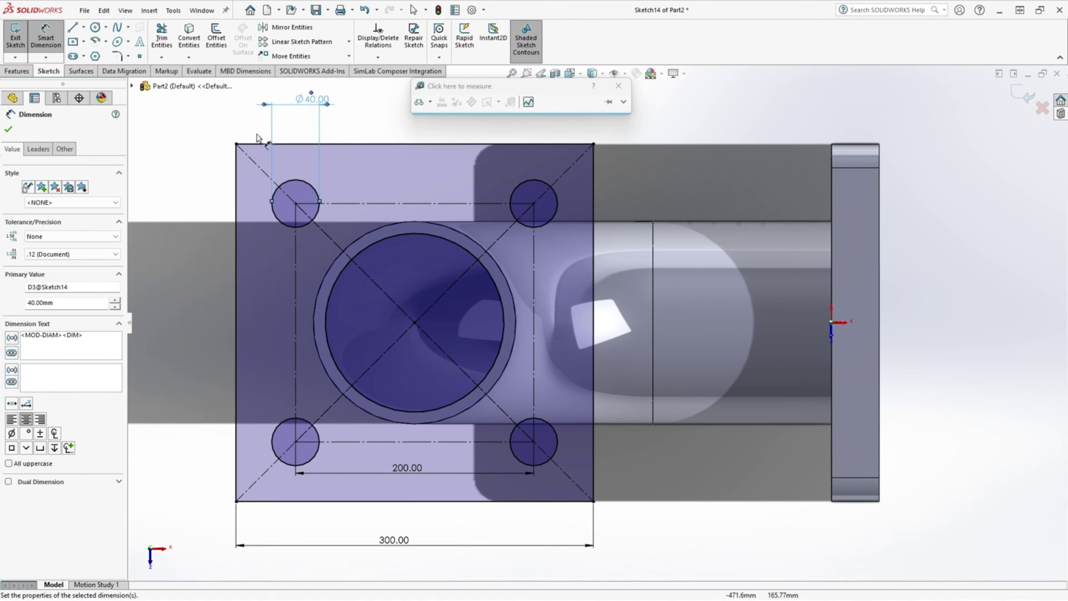
pyautogui.click(8, 131)
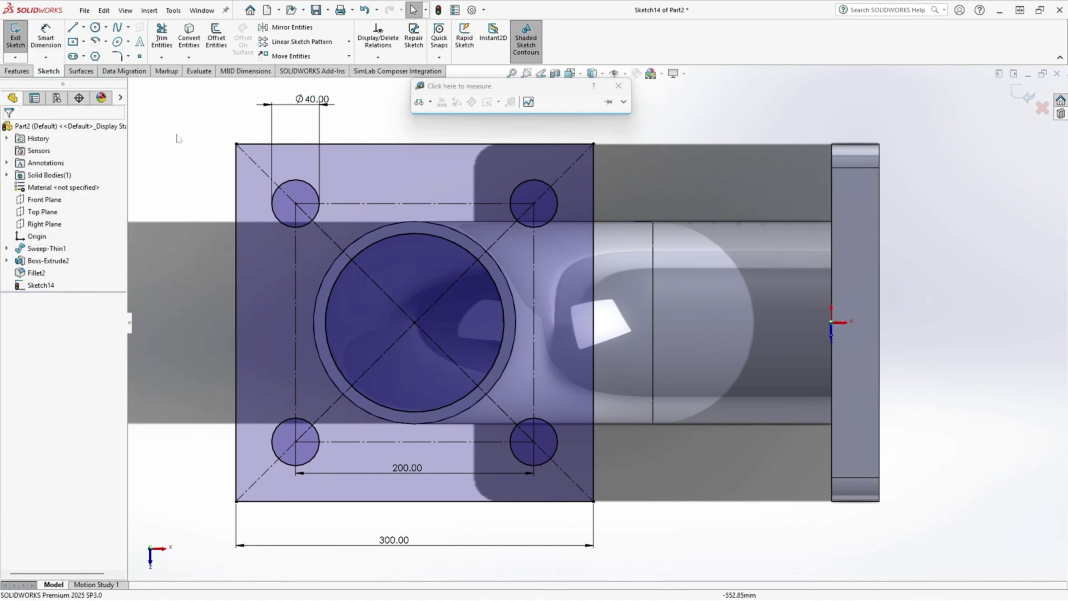
# Extrude the flange sketch 40 mm blind outward from the pipe end, merged with the existing body
pyautogui.hotkey('ctrl', 'shift', 'z')
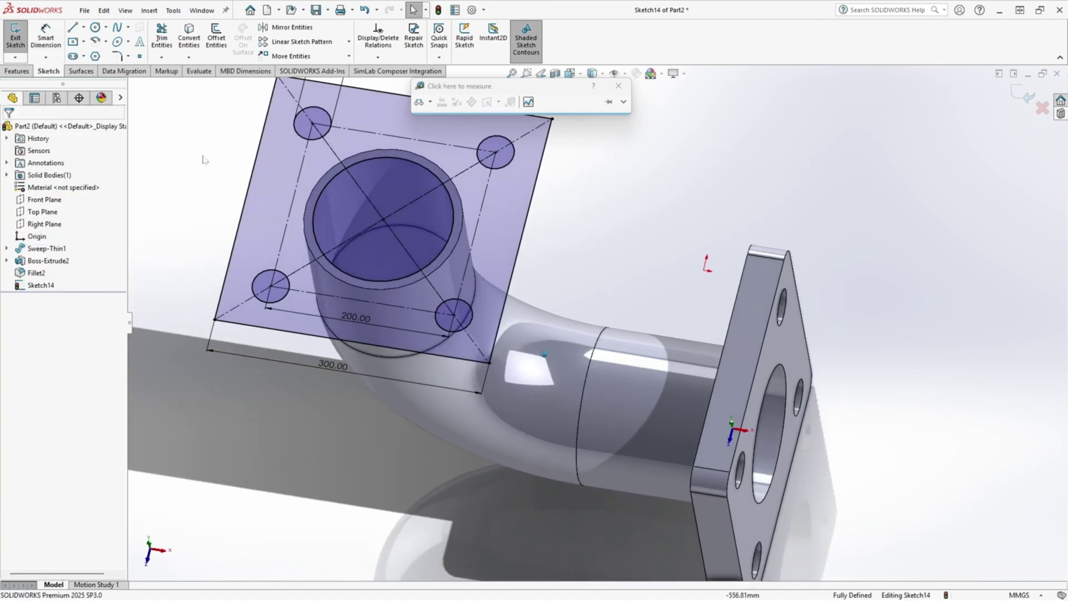
pyautogui.click(20, 75)
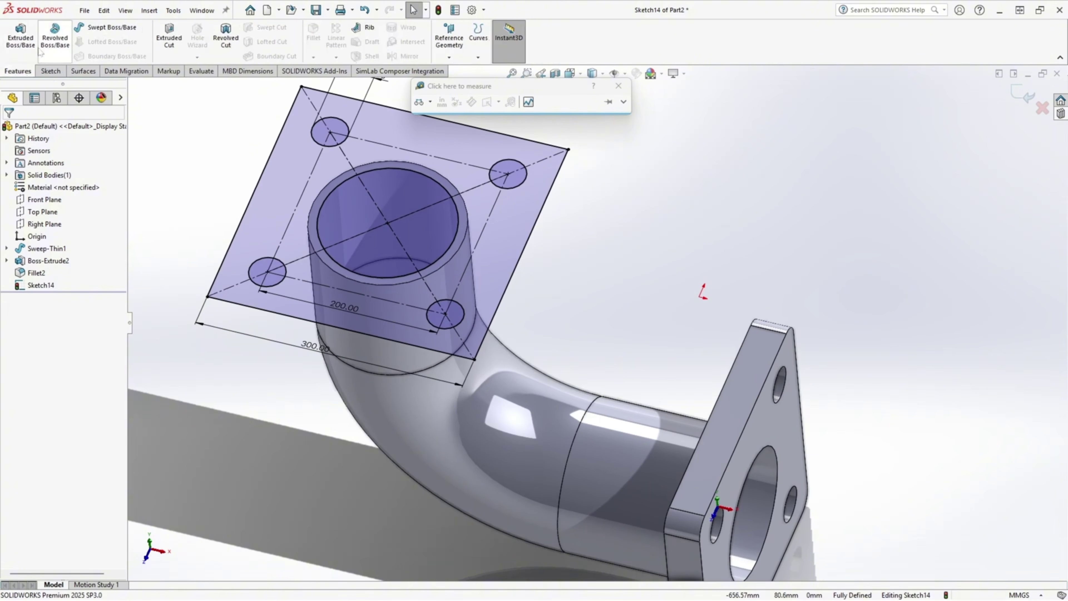
pyautogui.click(20, 38)
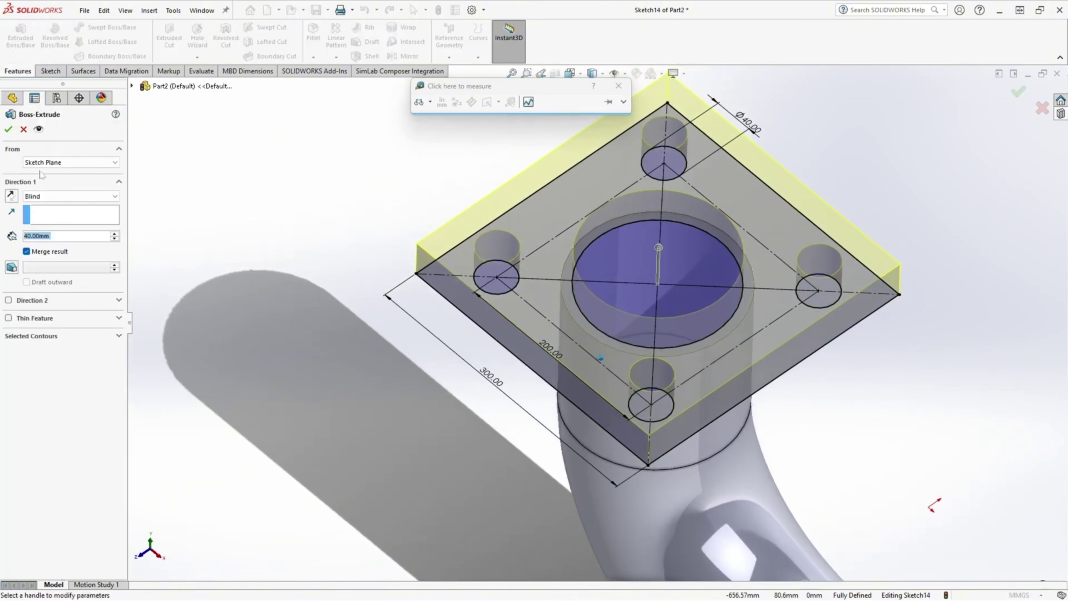
pyautogui.click(9, 130)
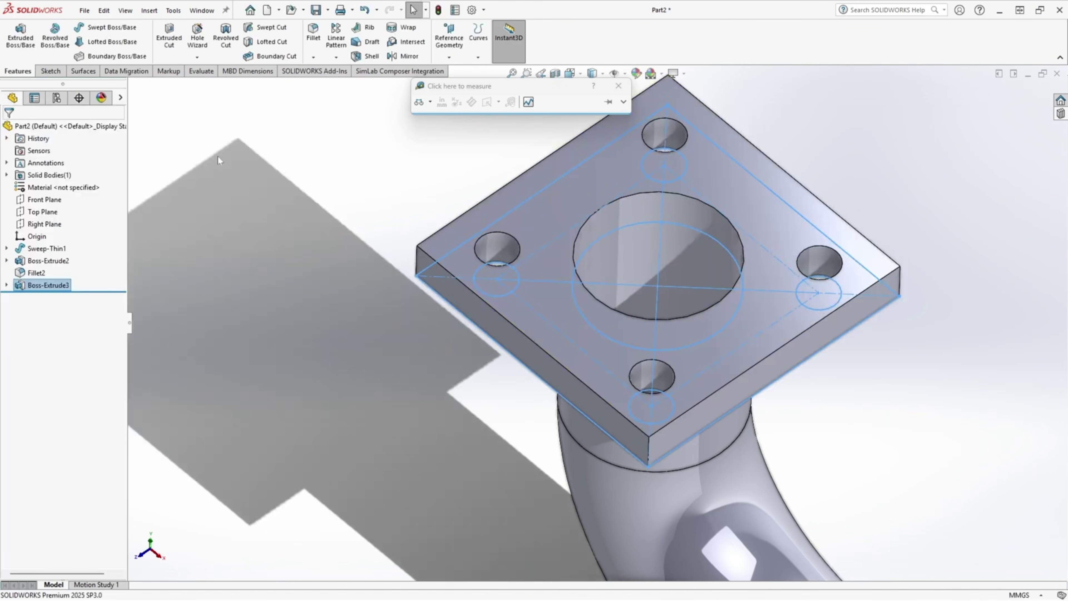
# Fillet the four vertical corner edges of the new flange with a 20 mm radius
pyautogui.click(314, 34)
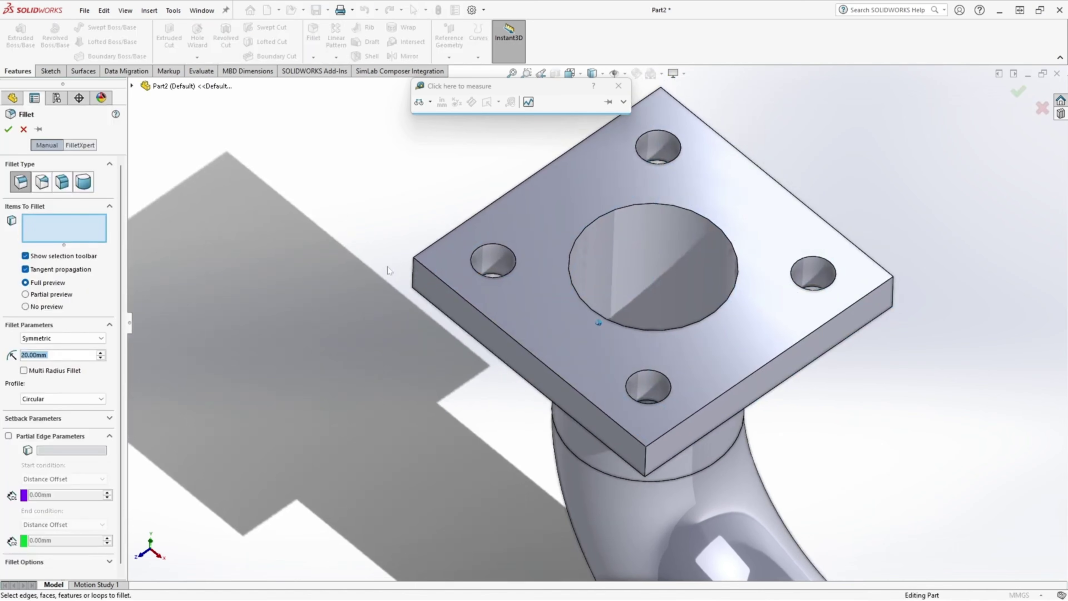
pyautogui.click(412, 273)
pyautogui.click(645, 456)
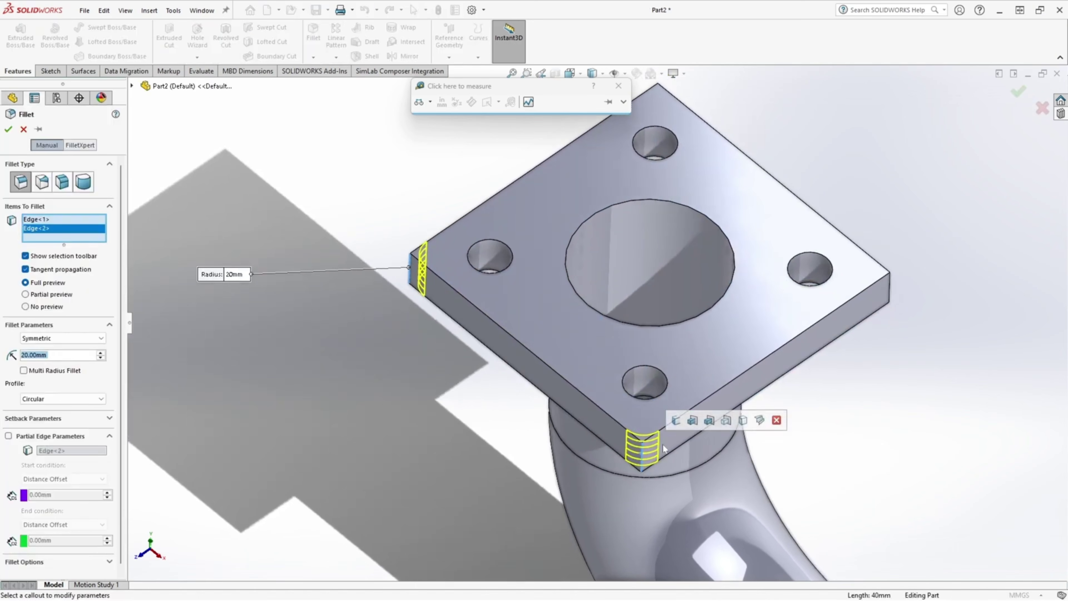
pyautogui.click(890, 290)
pyautogui.moveTo(890, 291); pyautogui.dragTo(861, 262, button='middle')
pyautogui.click(855, 269)
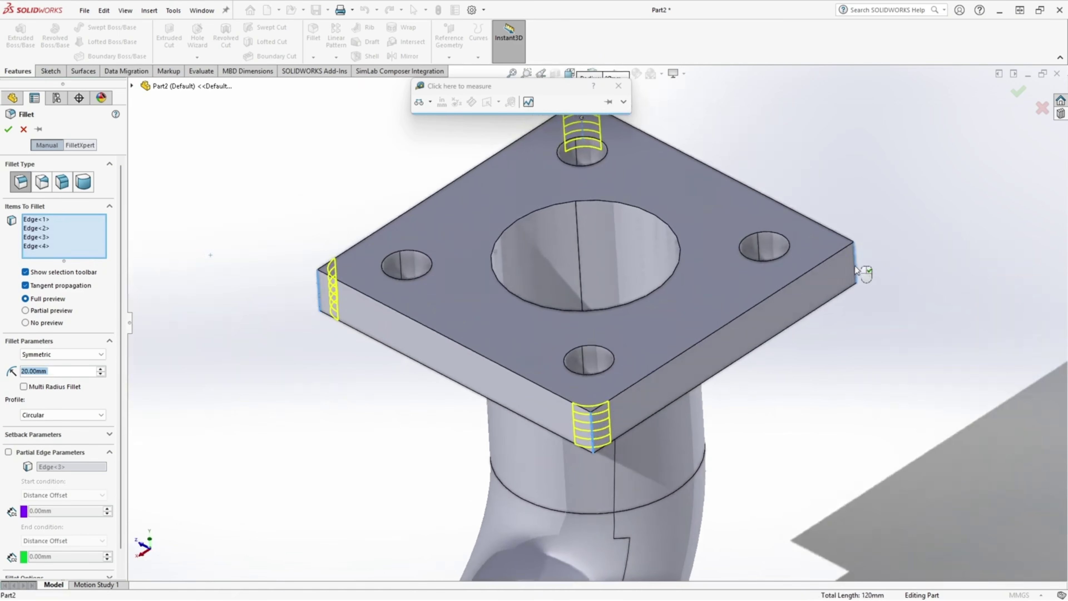
pyautogui.click(9, 129)
# Inspect the whole elbow and both flanges from several directions
pyautogui.press('f')
pyautogui.hotkey('ctrl', '7')
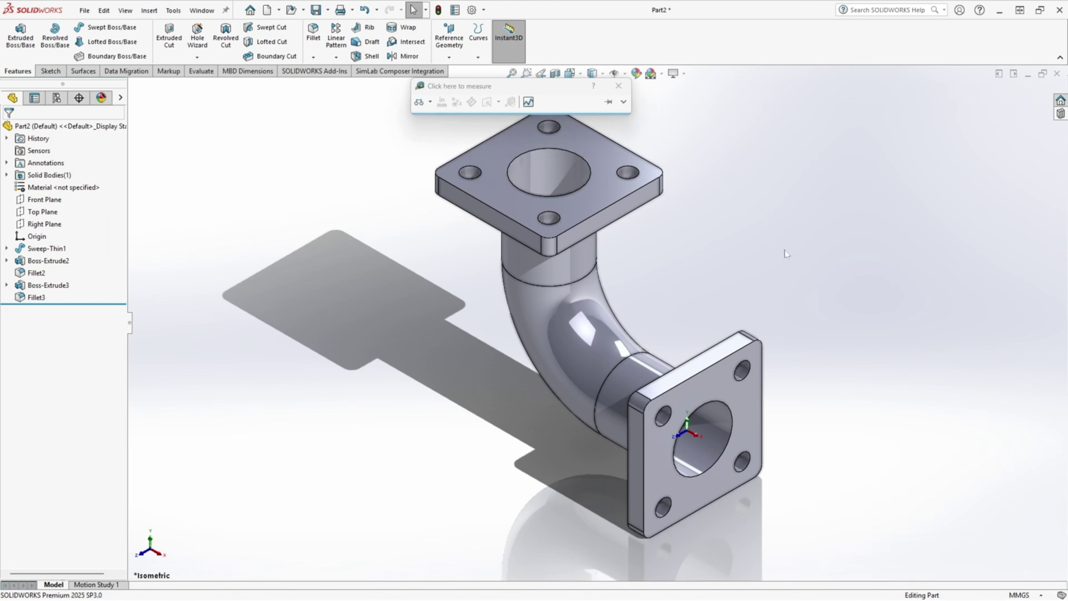
pyautogui.hotkey('ctrl', '1')
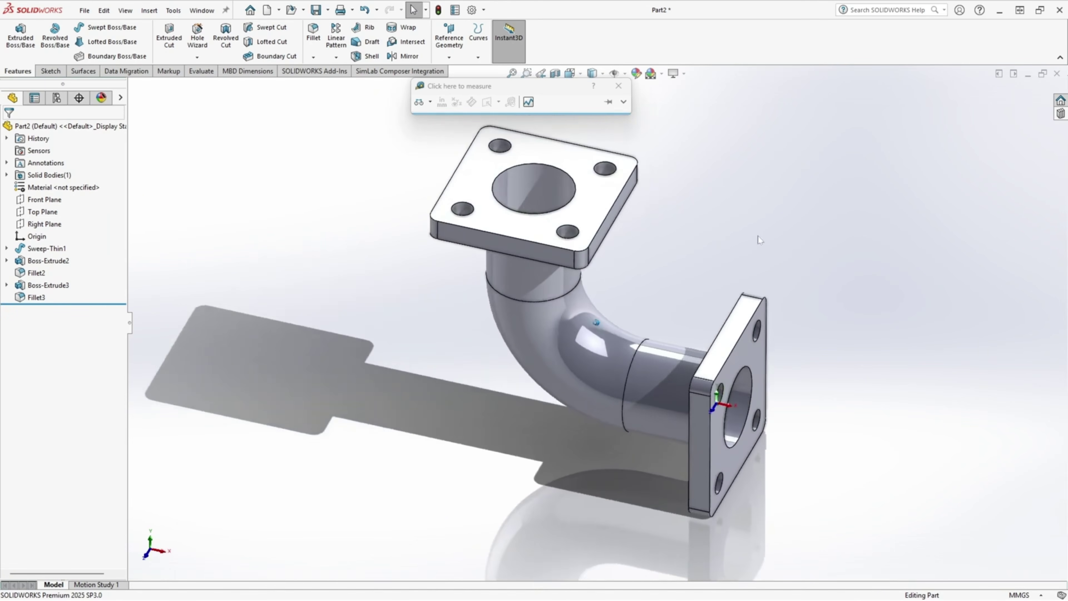
pyautogui.hotkey('ctrl', '5')
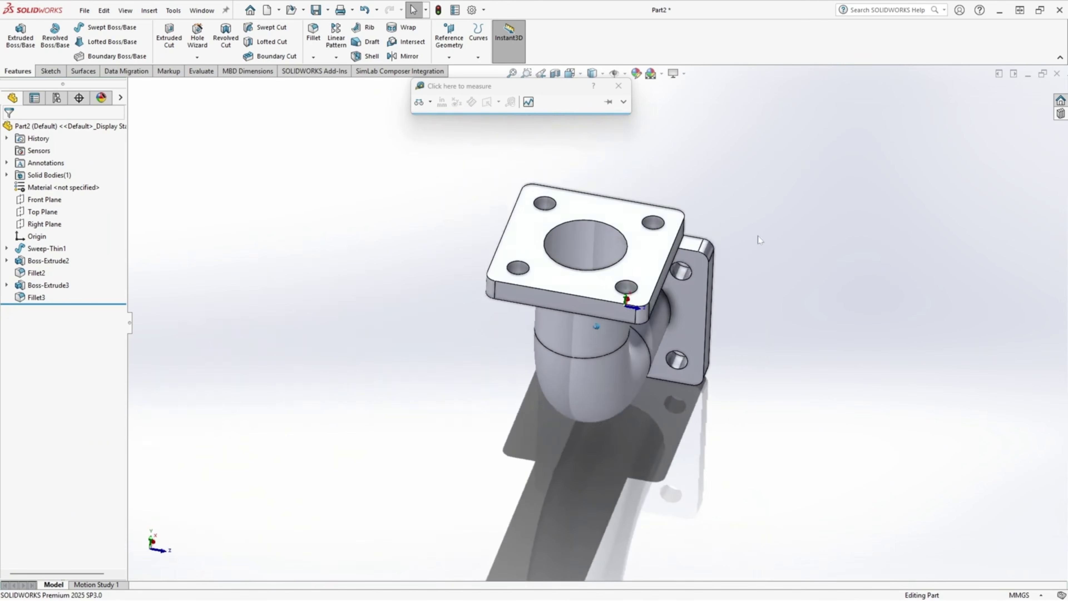
pyautogui.hotkey('ctrl', '4')
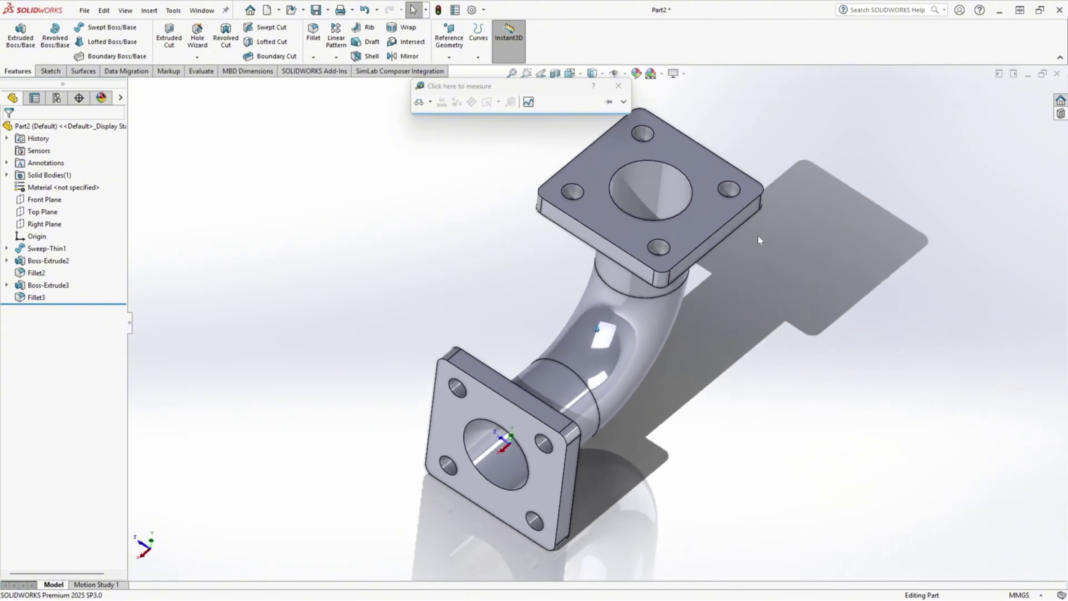
pyautogui.hotkey('ctrl', '7')
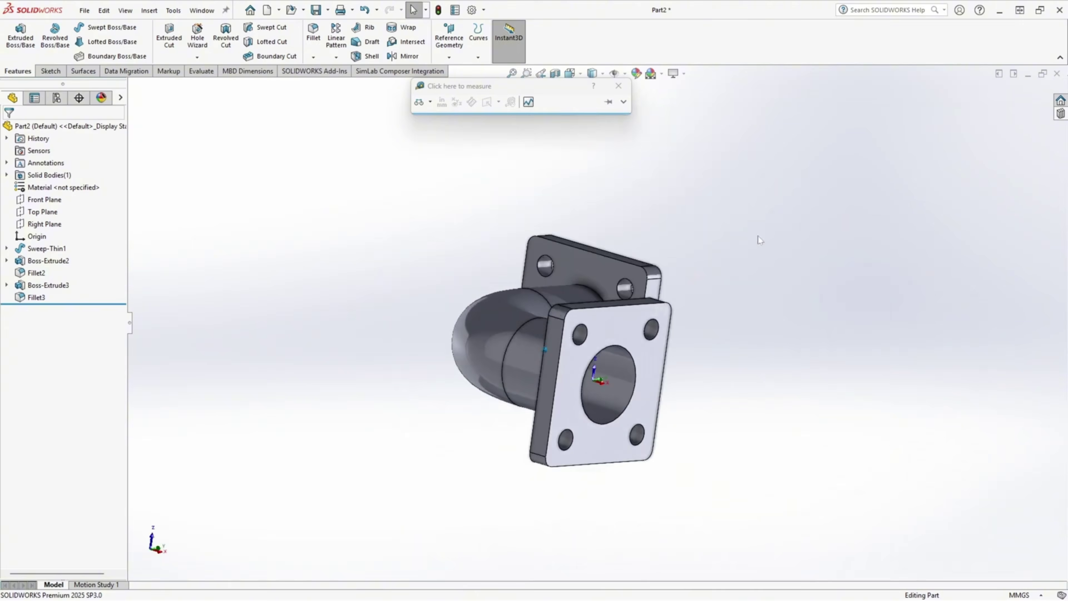